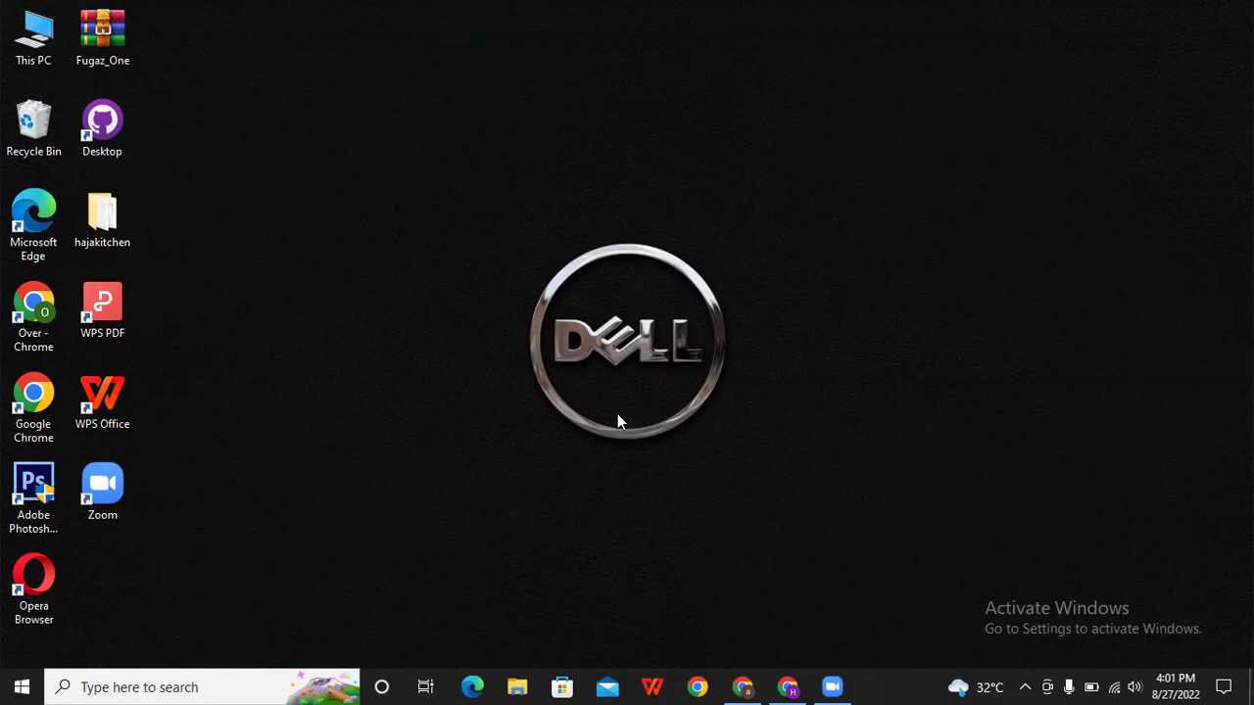
Step: Launch Adobe Photoshop CS6 from its desktop shortcut
{"action": "right_click", "coordinate": [42, 490]}
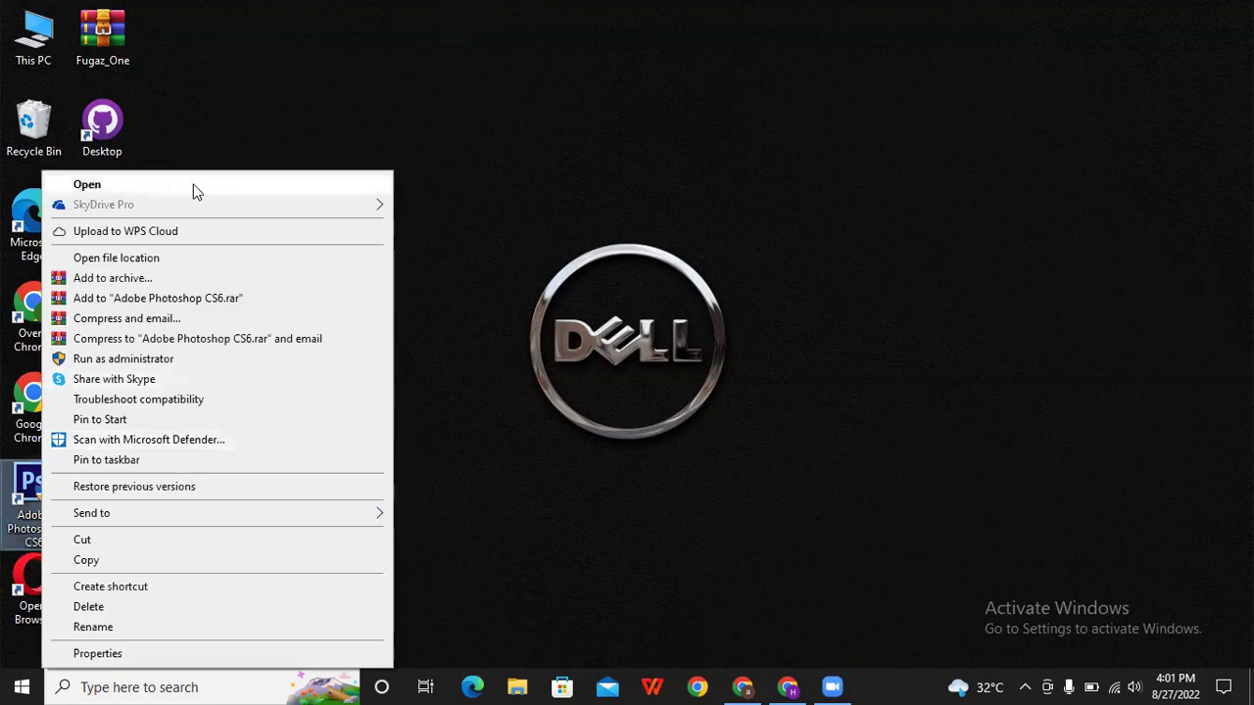
{"action": "left_click", "coordinate": [193, 184]}
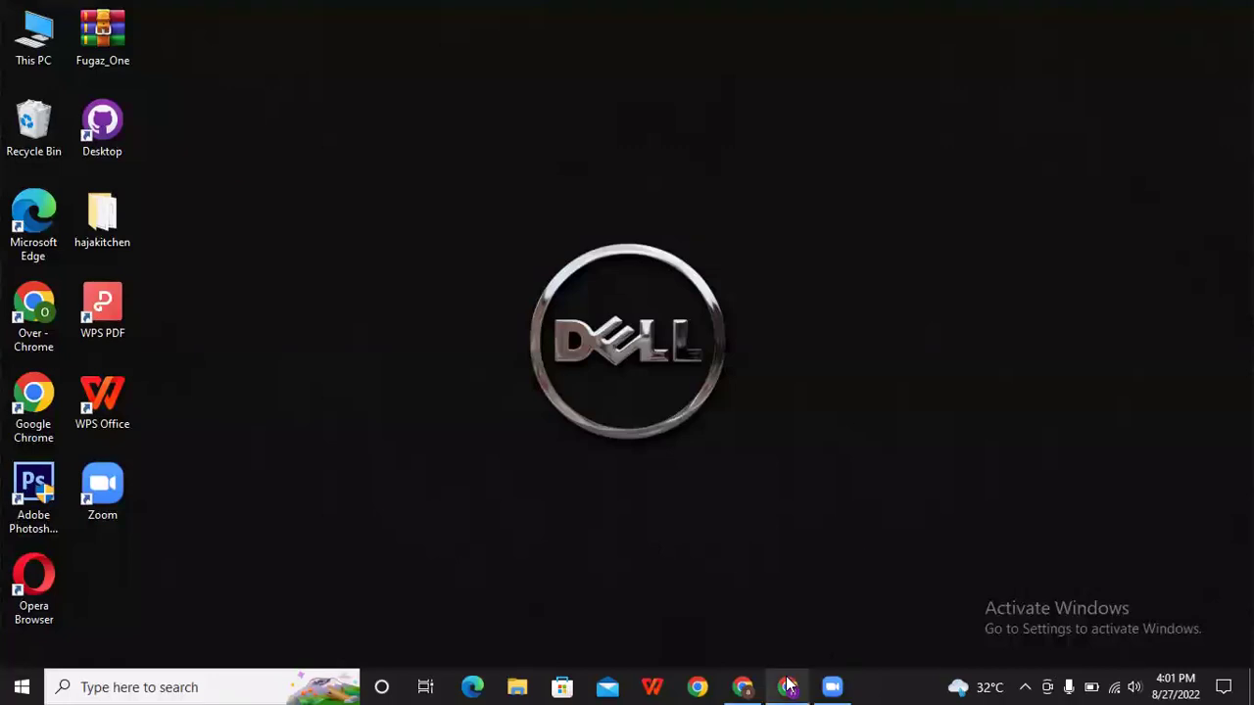
Step: Load pixabay.com in Chrome via the address bar, then switch back to Photoshop
{"action": "left_click", "coordinate": [744, 686]}
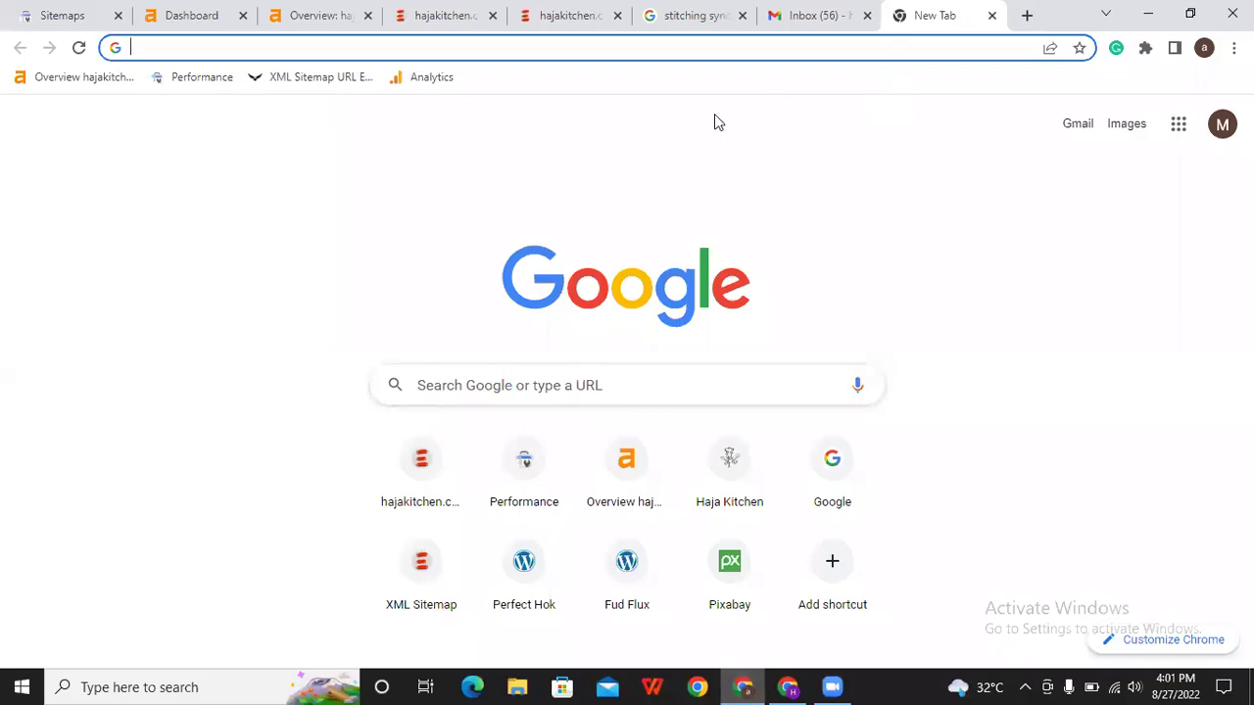
{"action": "left_click", "coordinate": [699, 48]}
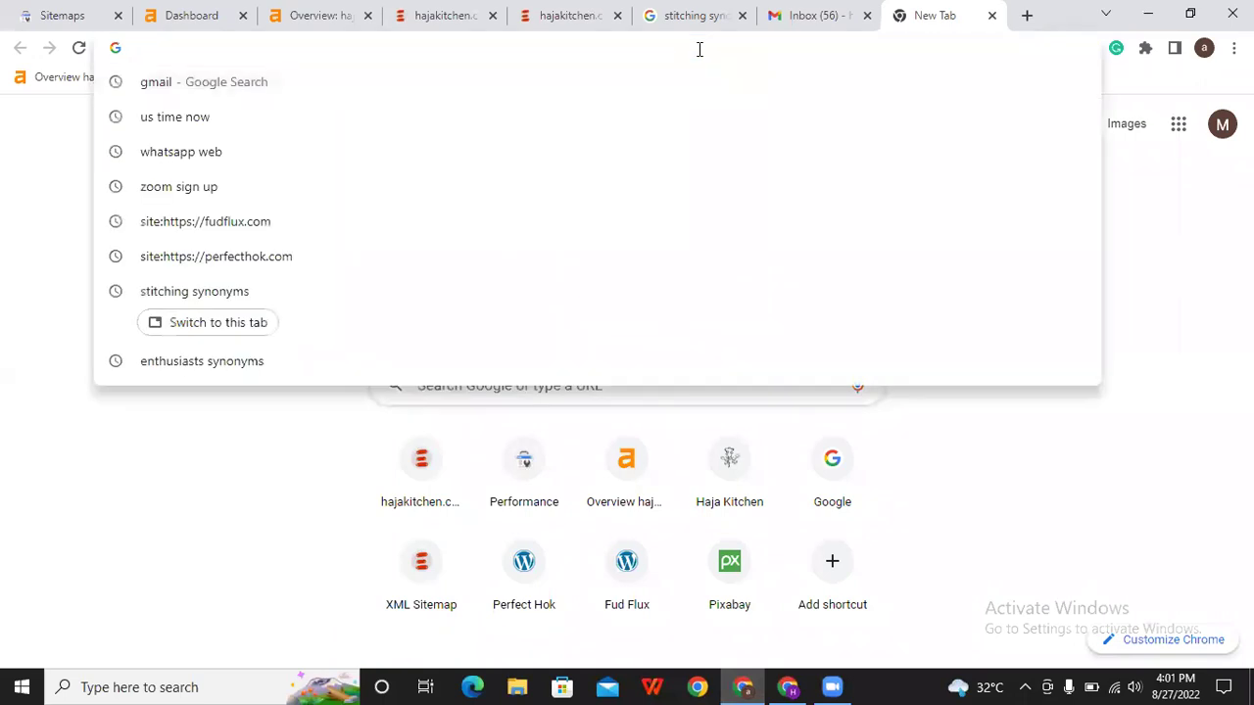
{"action": "type", "text": "pi"}
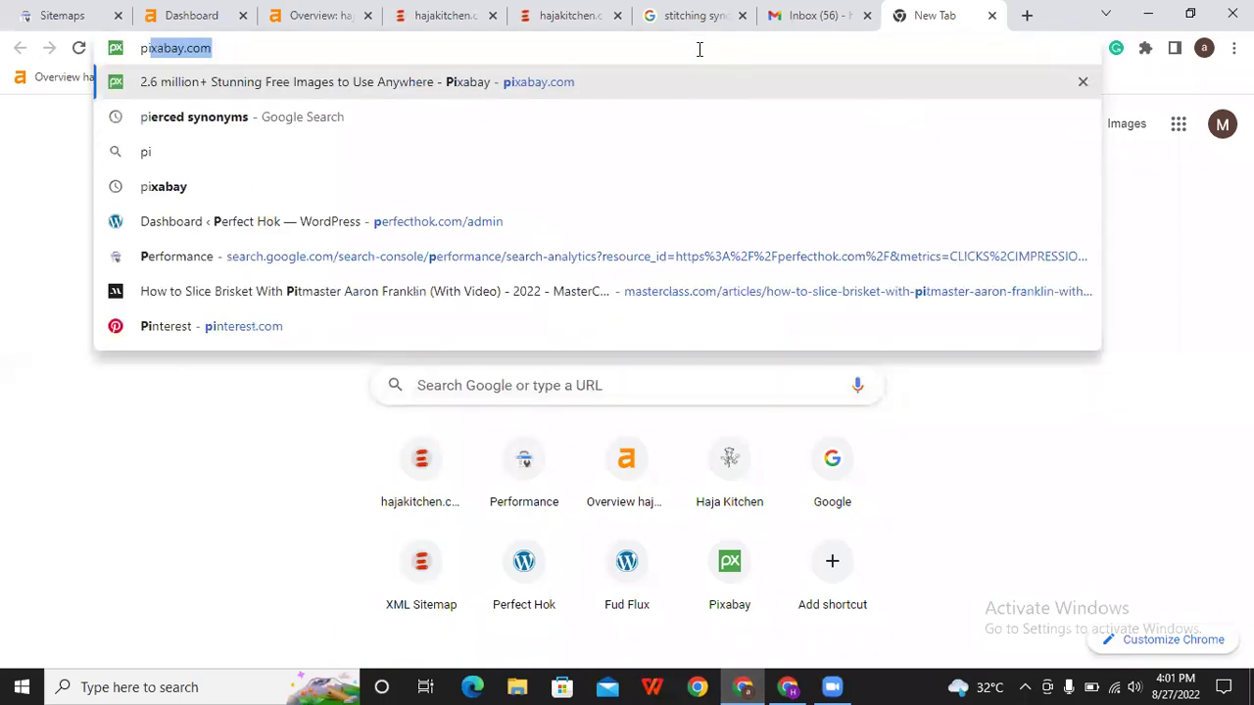
{"action": "type", "text": "xa"}
{"action": "key", "text": "Return"}
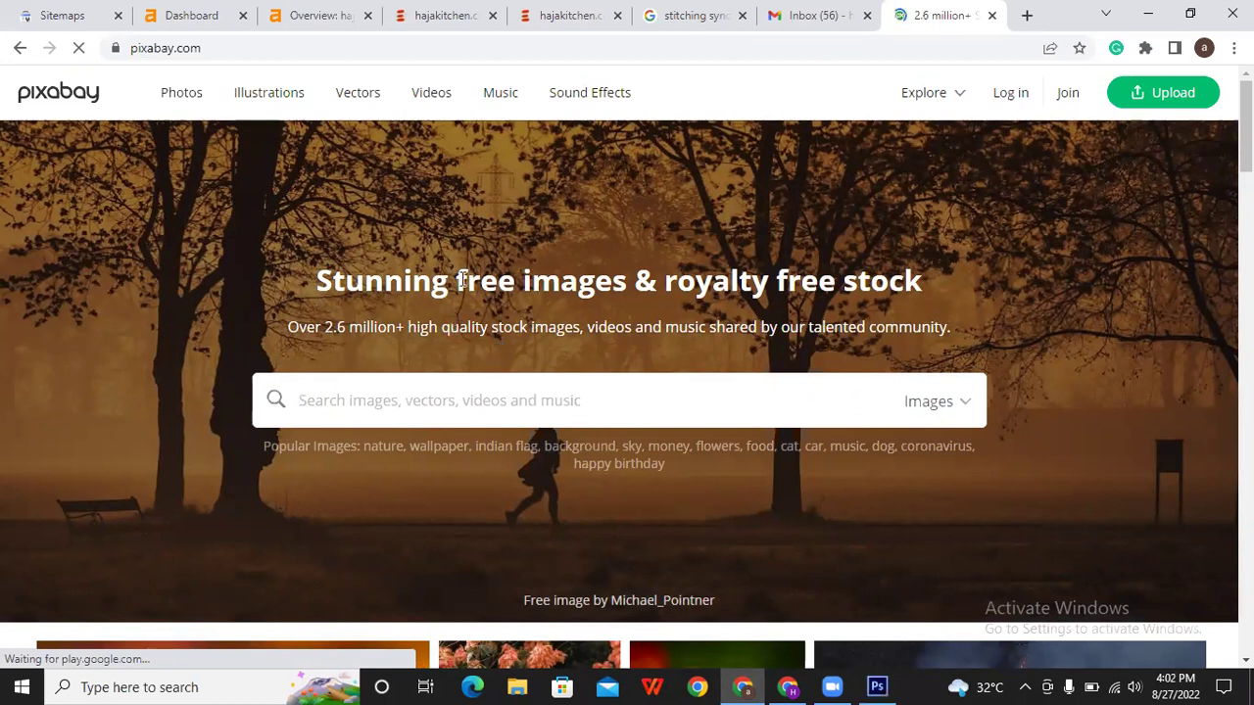
{"action": "left_click", "coordinate": [868, 683]}
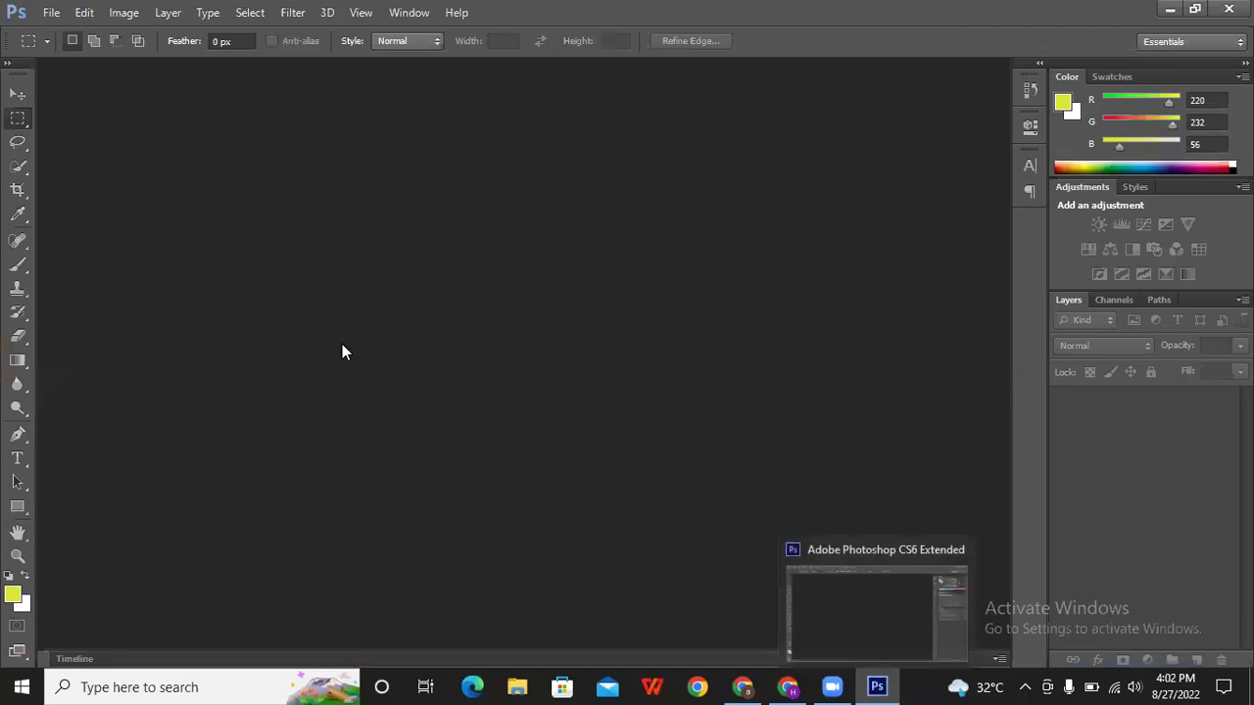
Step: Reopen TLD.psd from the File > Open Recent list
{"action": "left_click", "coordinate": [49, 14]}
{"action": "mouse_move", "coordinate": [86, 138]}
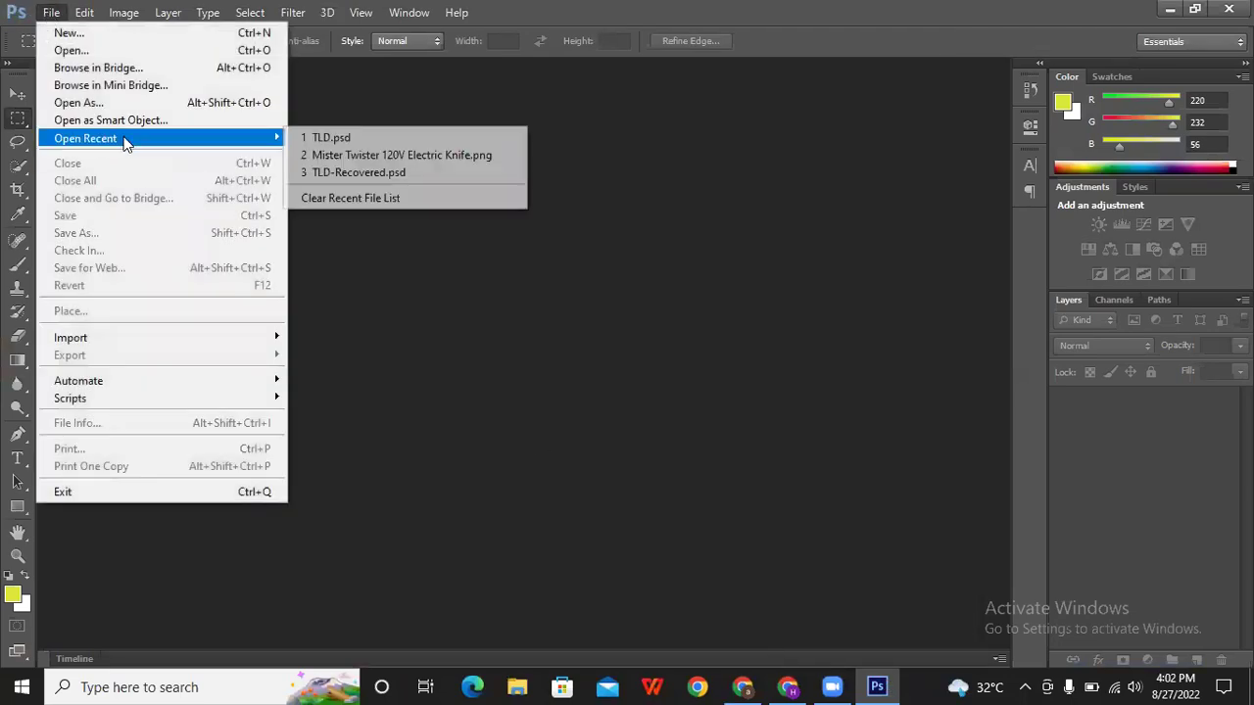
{"action": "left_click", "coordinate": [349, 134]}
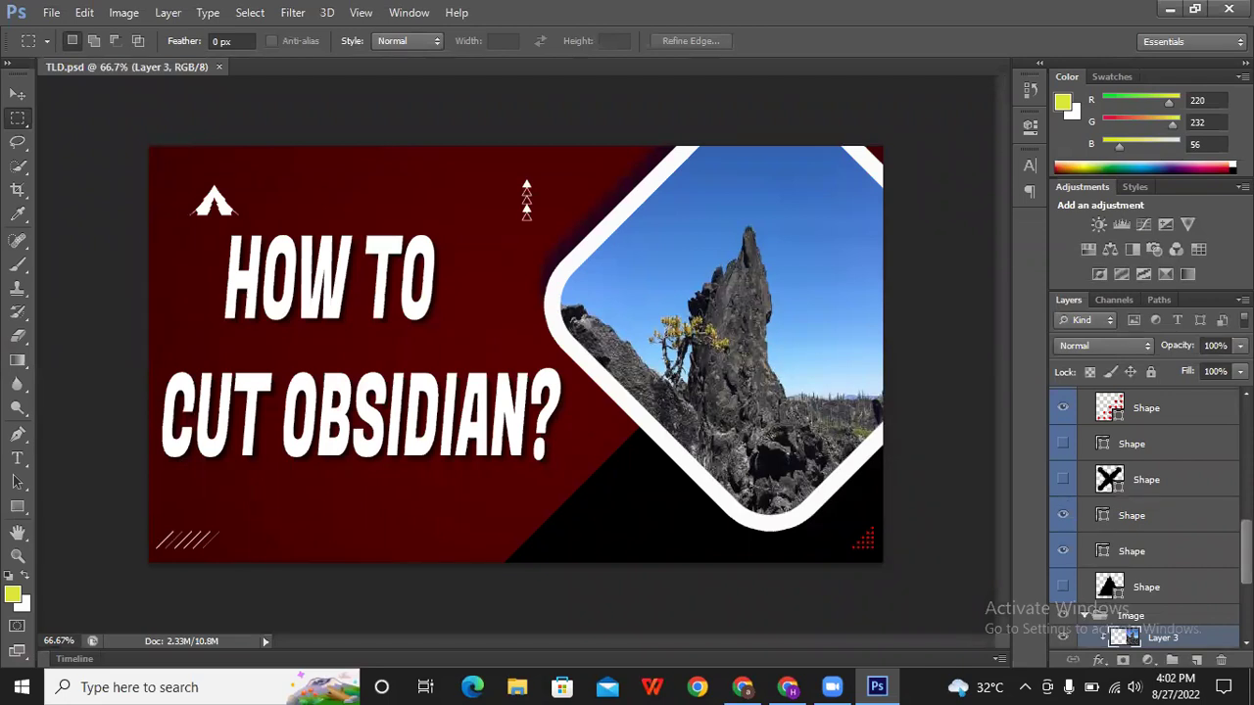
Step: Begin deleting Layer 3 from the Layers panel, then cancel
{"action": "scroll", "coordinate": [1147, 509], "scroll_direction": "down", "scroll_amount": 5}
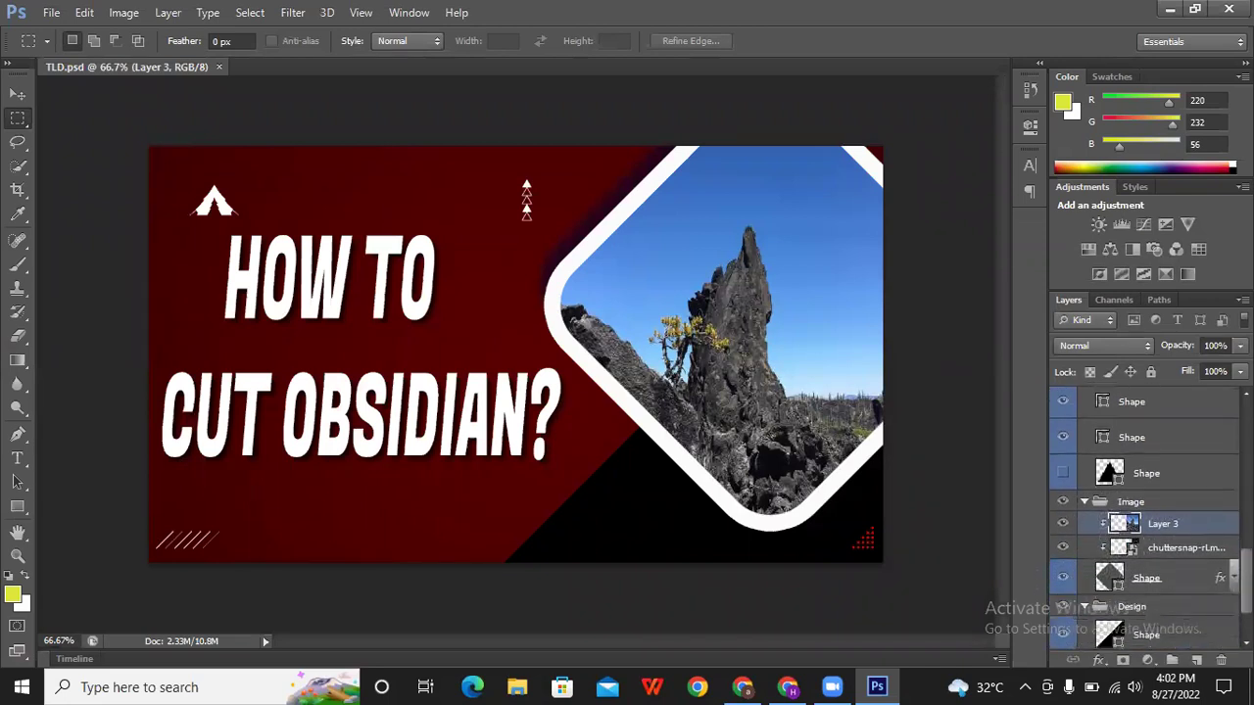
{"action": "right_click", "coordinate": [1168, 511]}
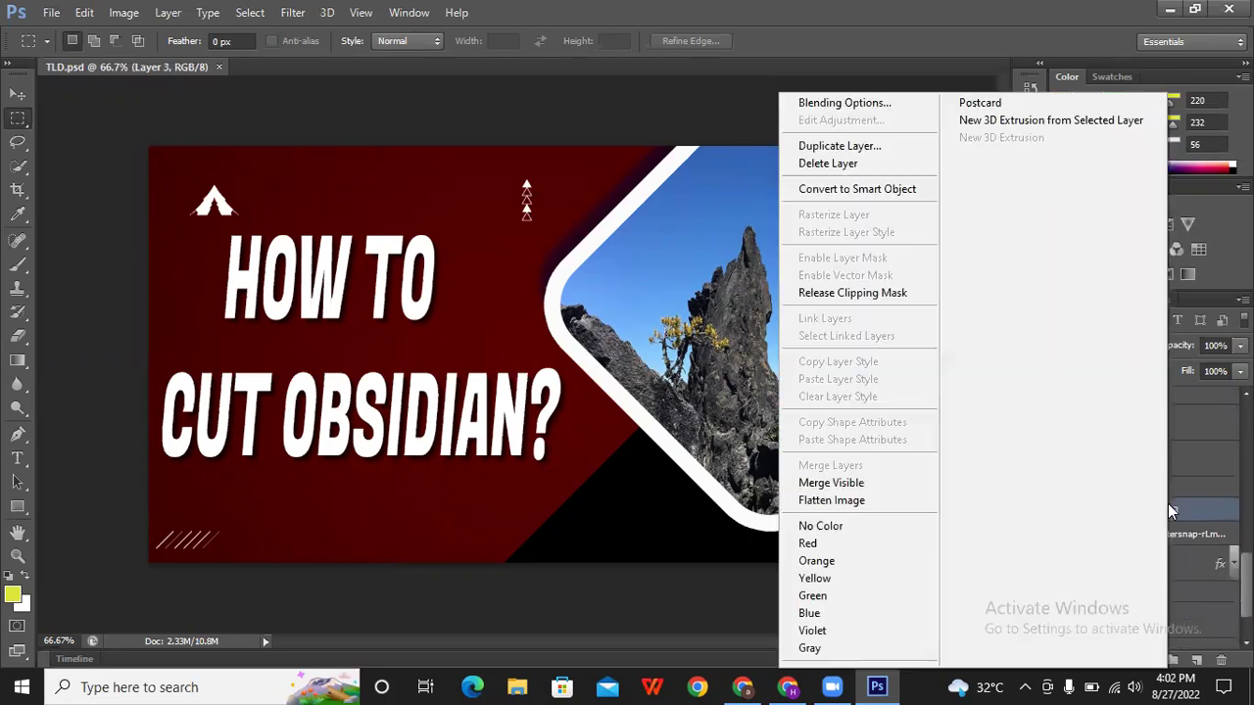
{"action": "left_click", "coordinate": [828, 163]}
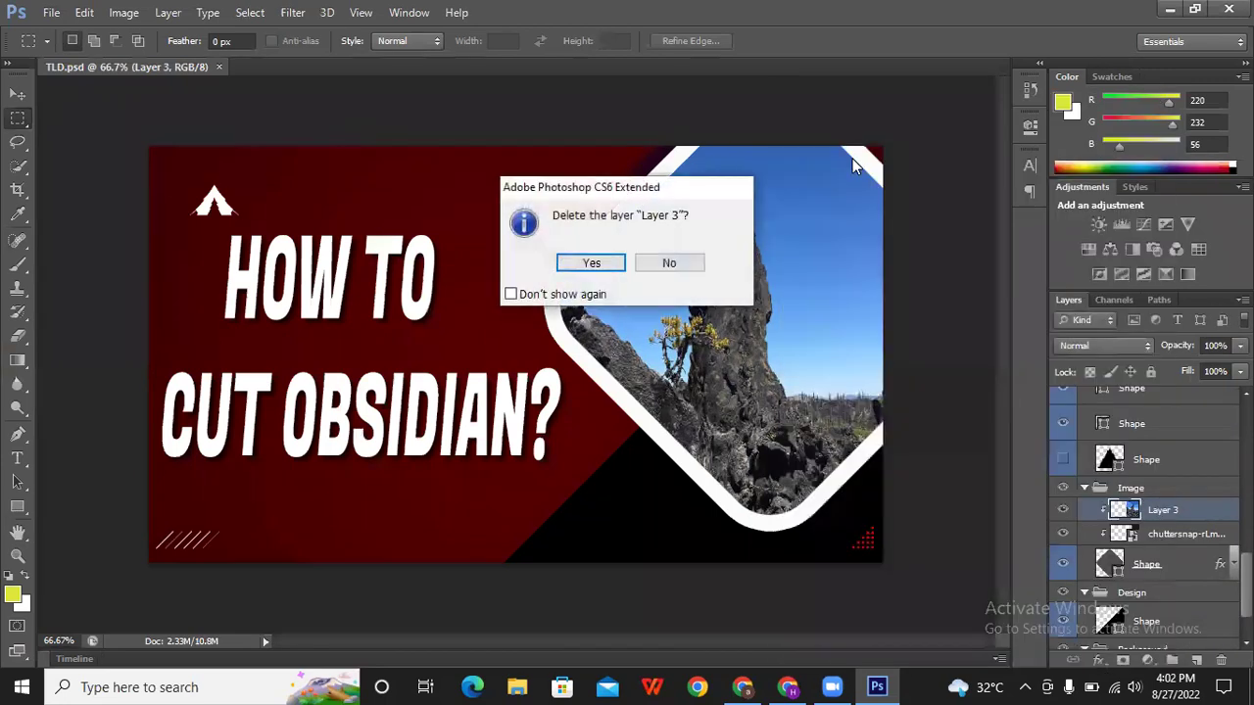
{"action": "left_click", "coordinate": [686, 264]}
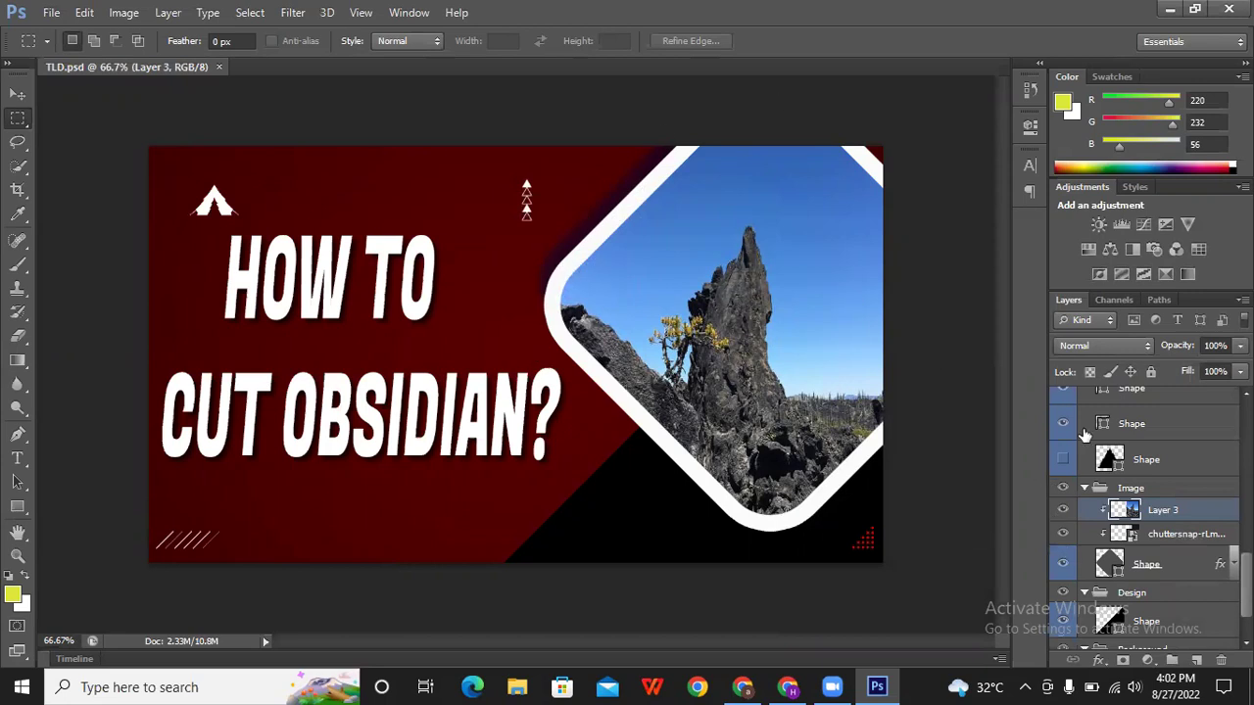
Step: Toggle the chuttersnap layer and Layer 3 visibility to compare the frame images
{"action": "scroll", "coordinate": [1147, 519], "scroll_direction": "up", "scroll_amount": 2}
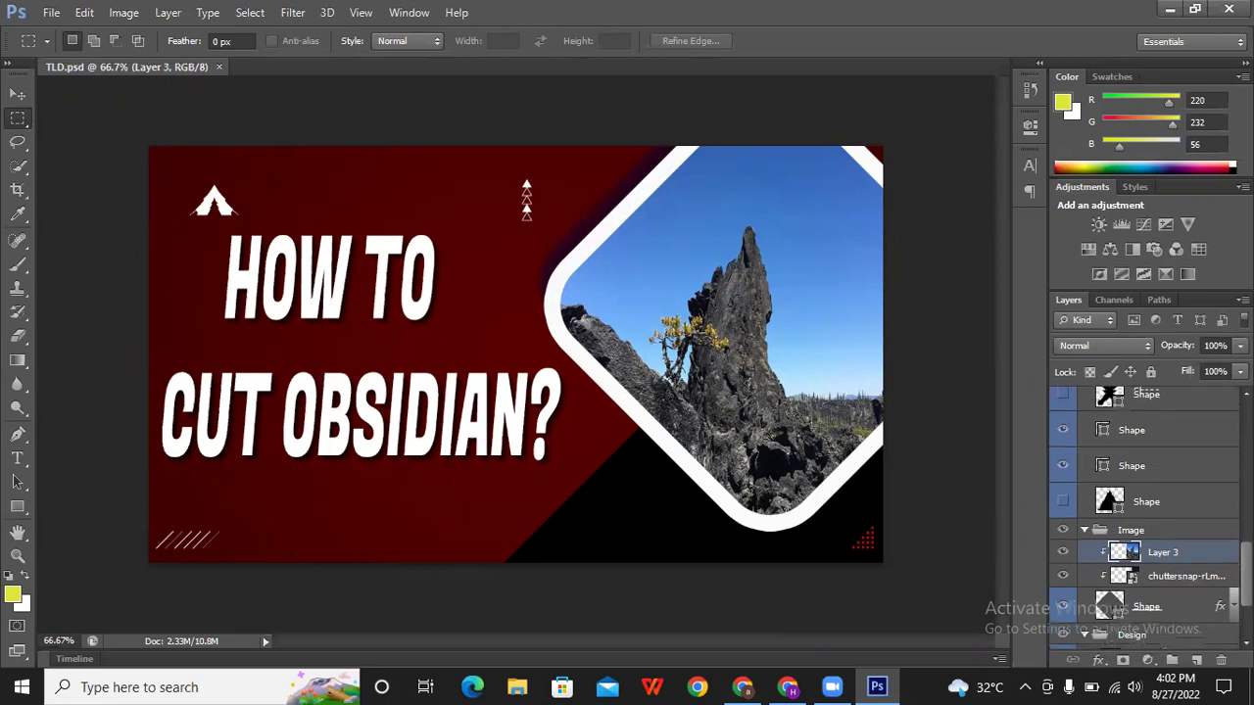
{"action": "scroll", "coordinate": [1147, 520], "scroll_direction": "down", "scroll_amount": 2}
{"action": "scroll", "coordinate": [1146, 519], "scroll_direction": "down", "scroll_amount": 2}
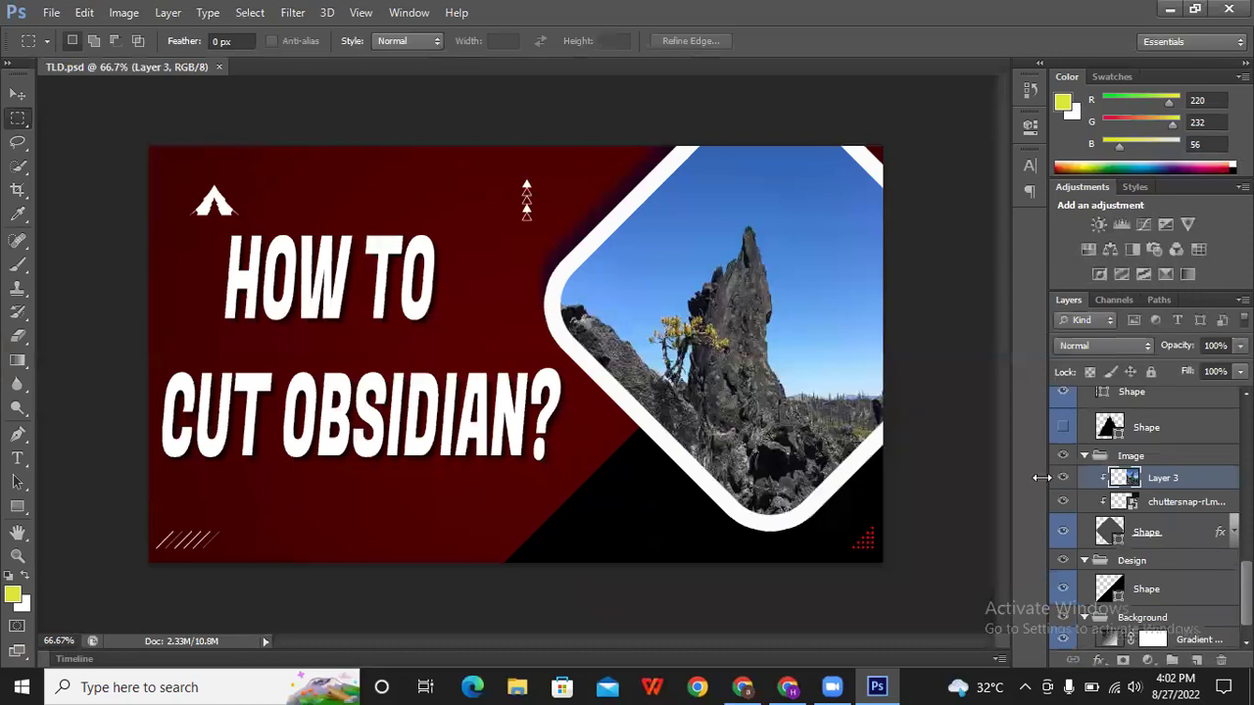
{"action": "left_click", "coordinate": [1066, 501]}
{"action": "left_click", "coordinate": [1066, 501]}
{"action": "left_click", "coordinate": [1061, 478]}
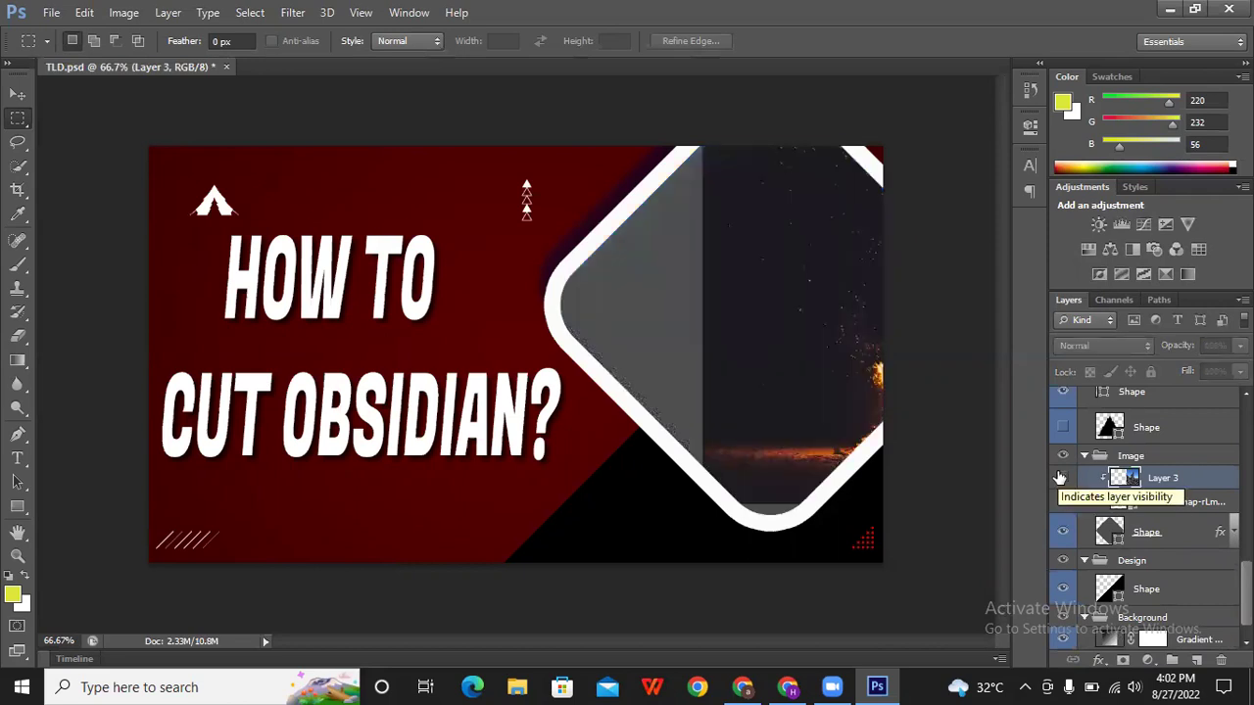
{"action": "left_click", "coordinate": [1061, 478]}
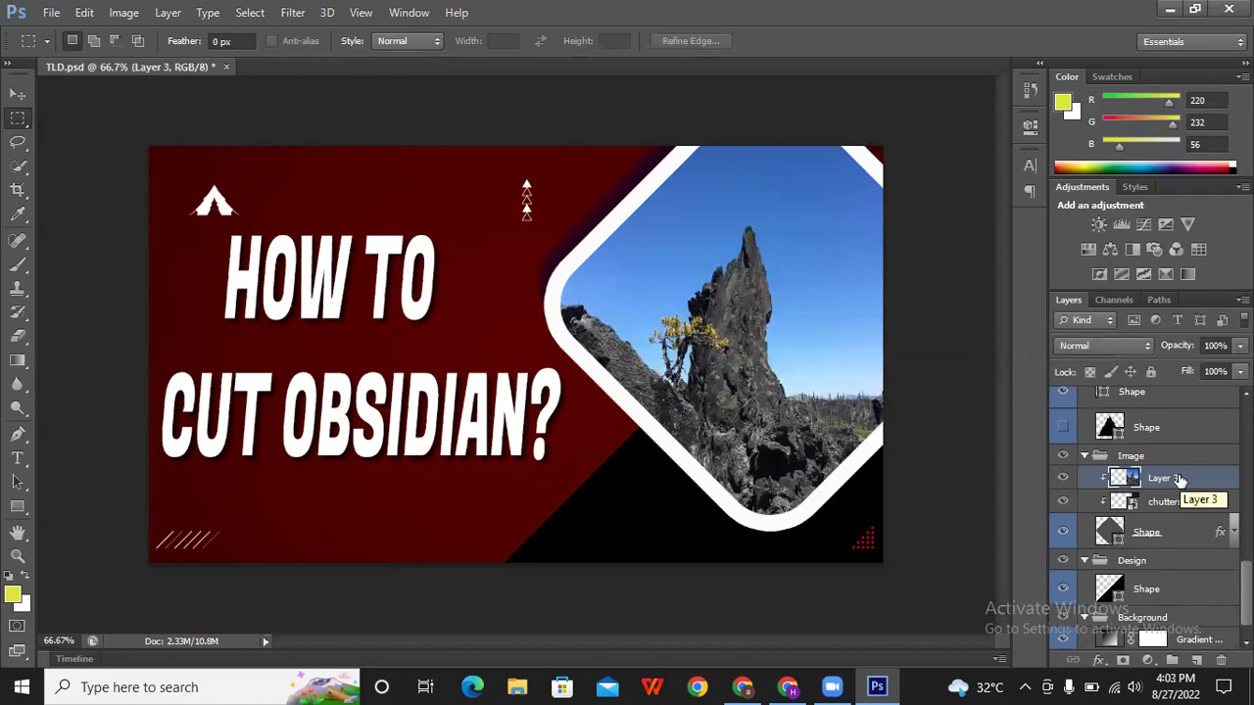
Step: Delete Layer 3 and confirm the deletion
{"action": "right_click", "coordinate": [1179, 478]}
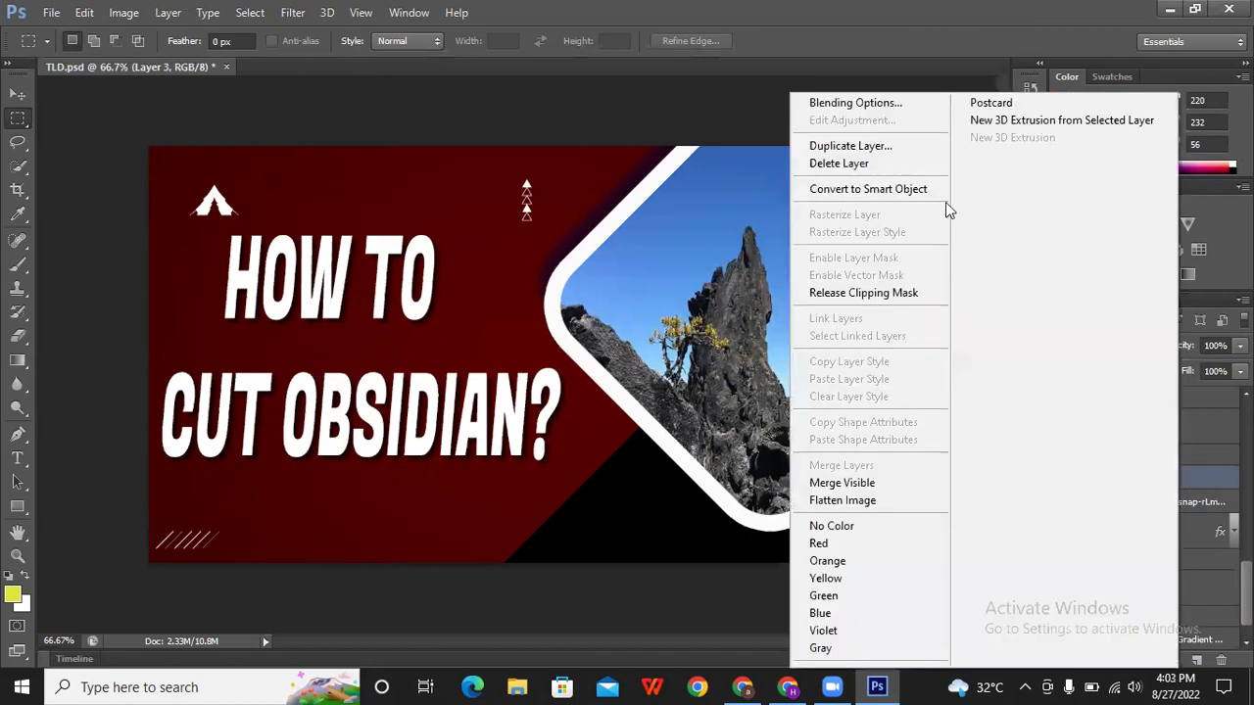
{"action": "left_click", "coordinate": [895, 158]}
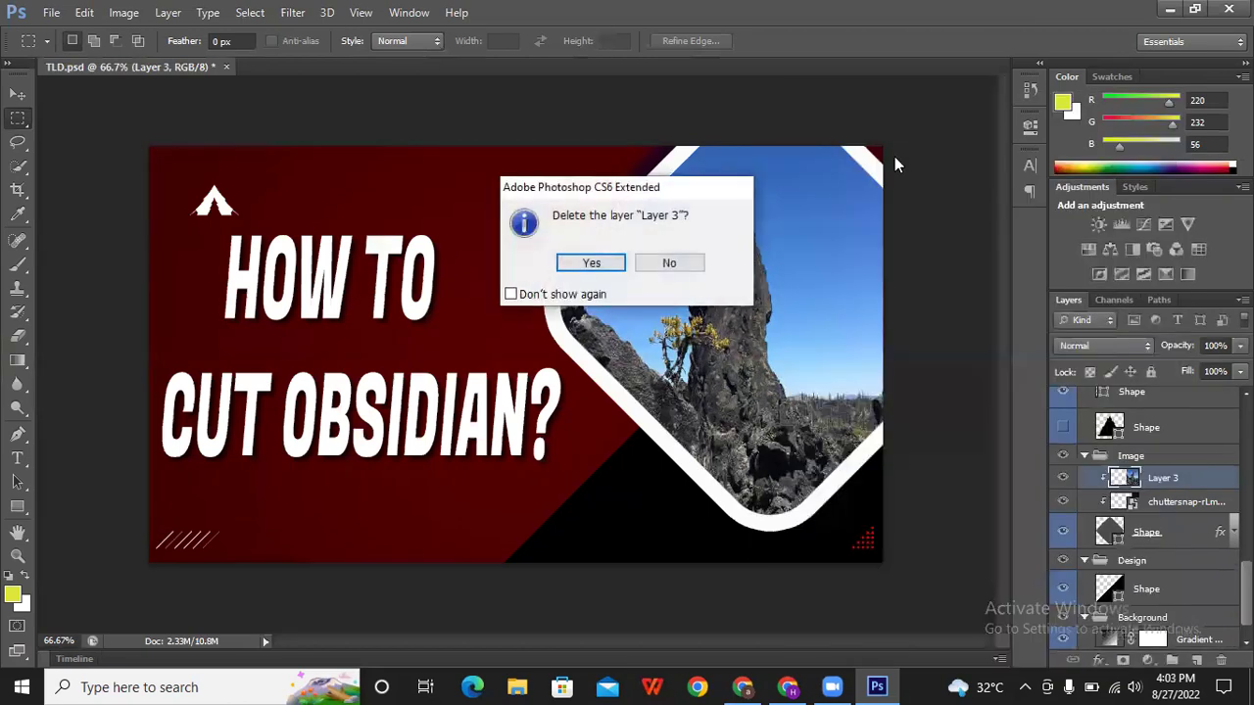
{"action": "key", "text": "Return"}
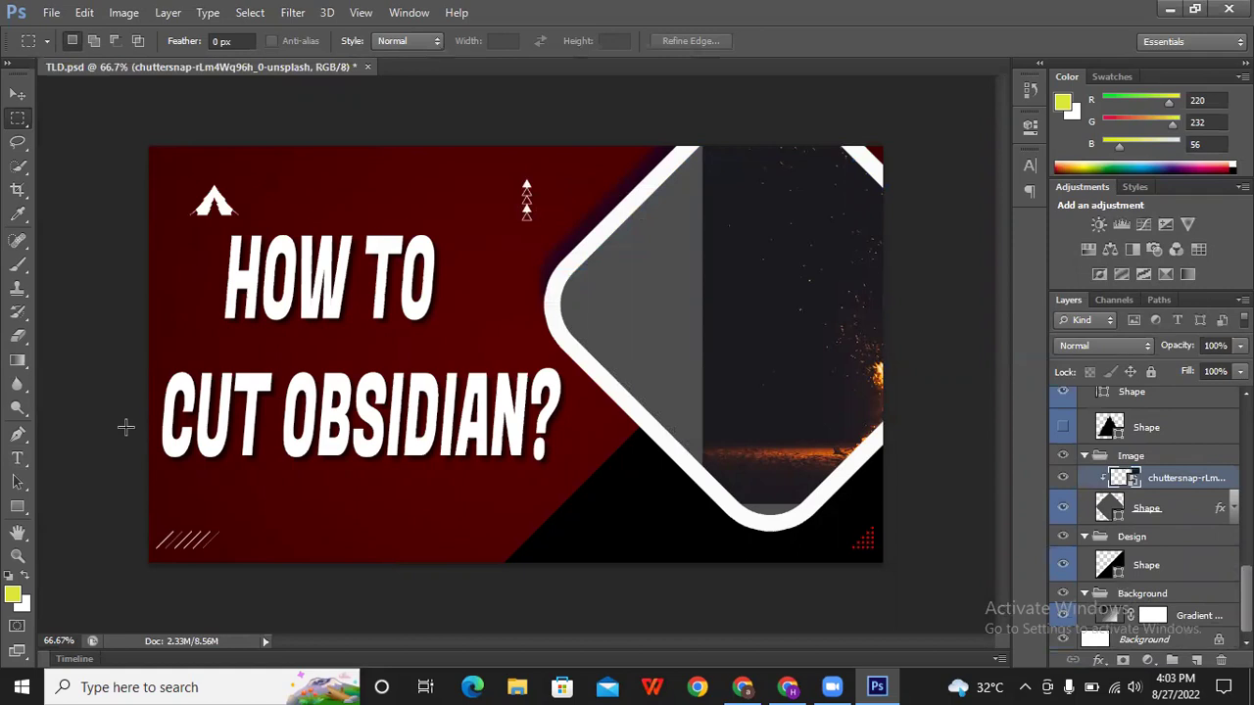
Step: Select all of the HOW TO / CUT OBSIDIAN? headline text and delete it
{"action": "left_click", "coordinate": [18, 457]}
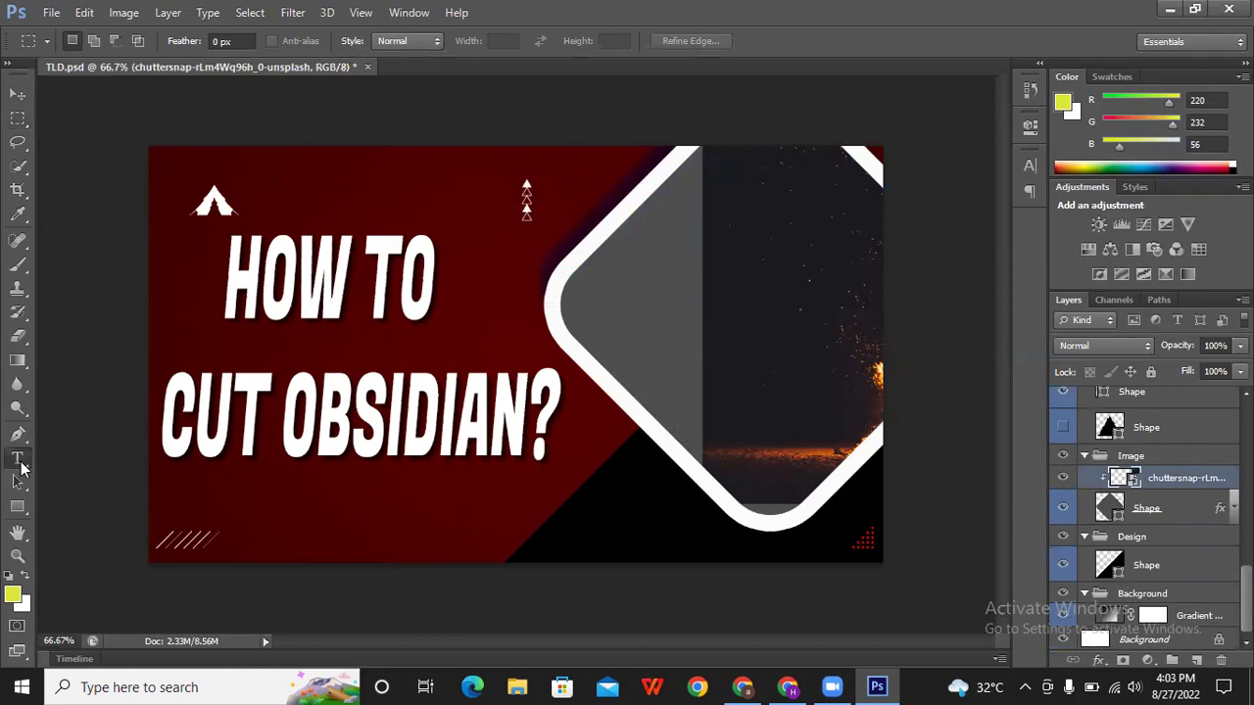
{"action": "left_click", "coordinate": [322, 279]}
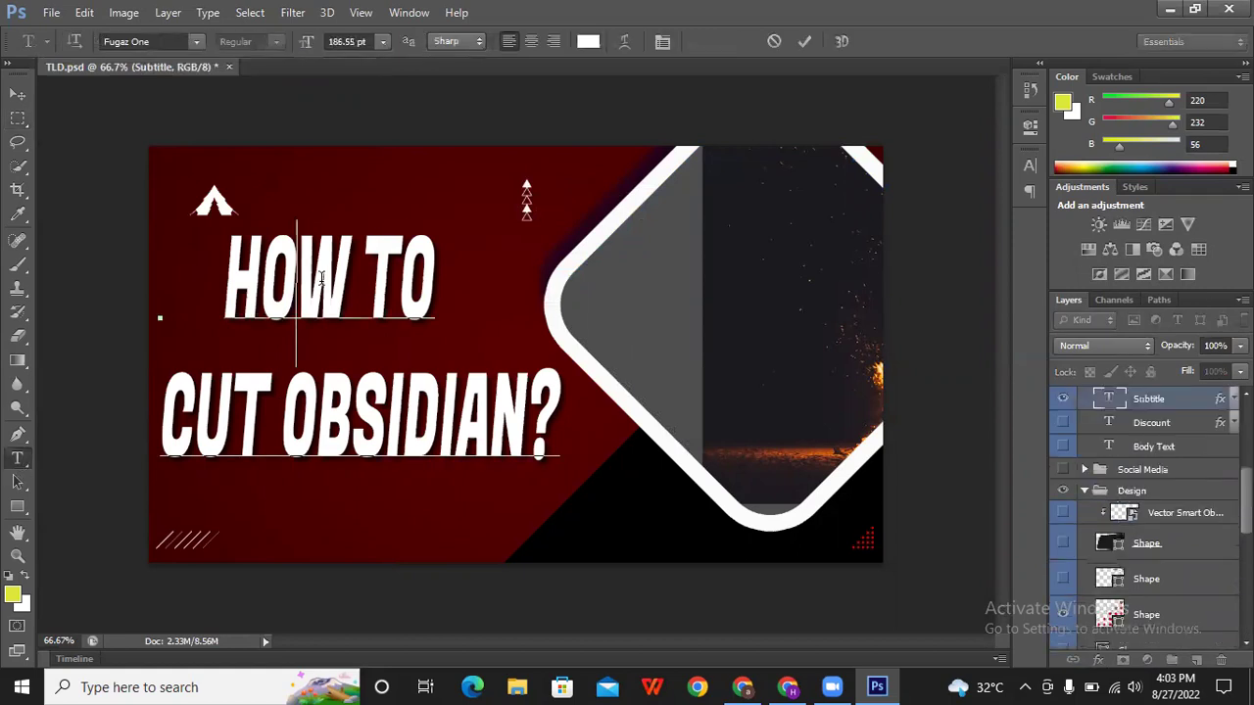
{"action": "key", "text": "ctrl+a"}
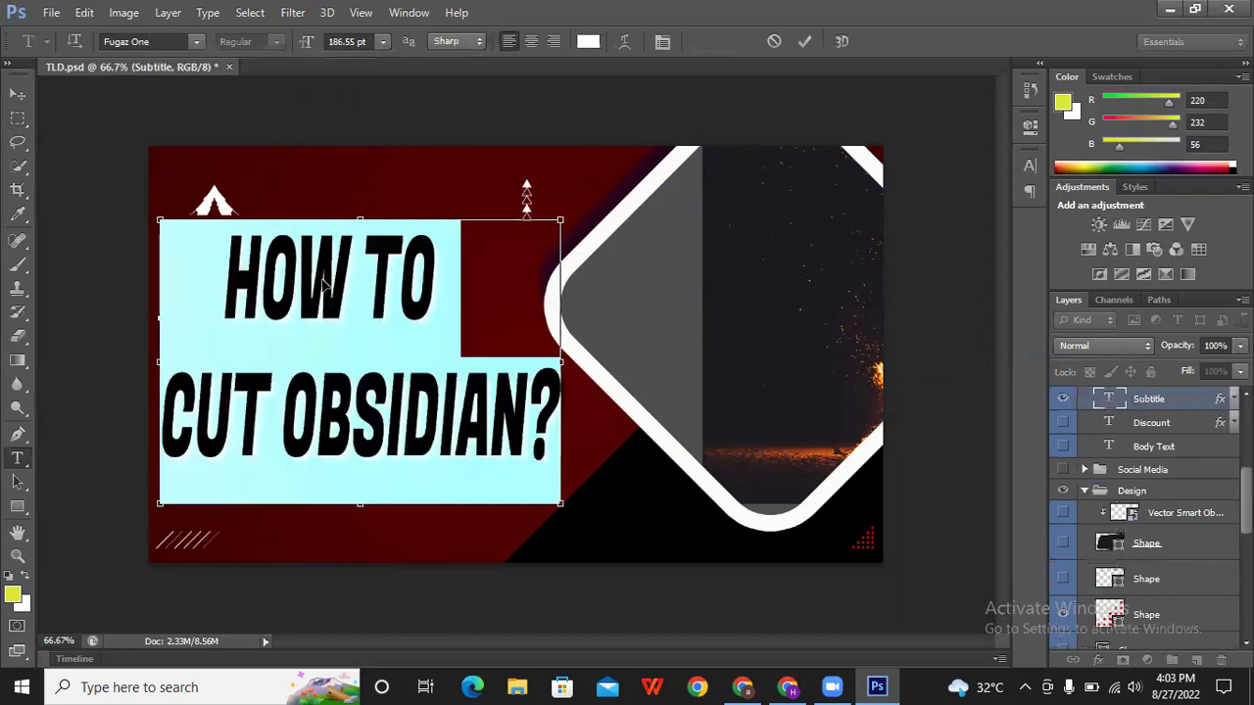
{"action": "key", "text": "ctrl+h"}
{"action": "key", "text": "BackSpace"}
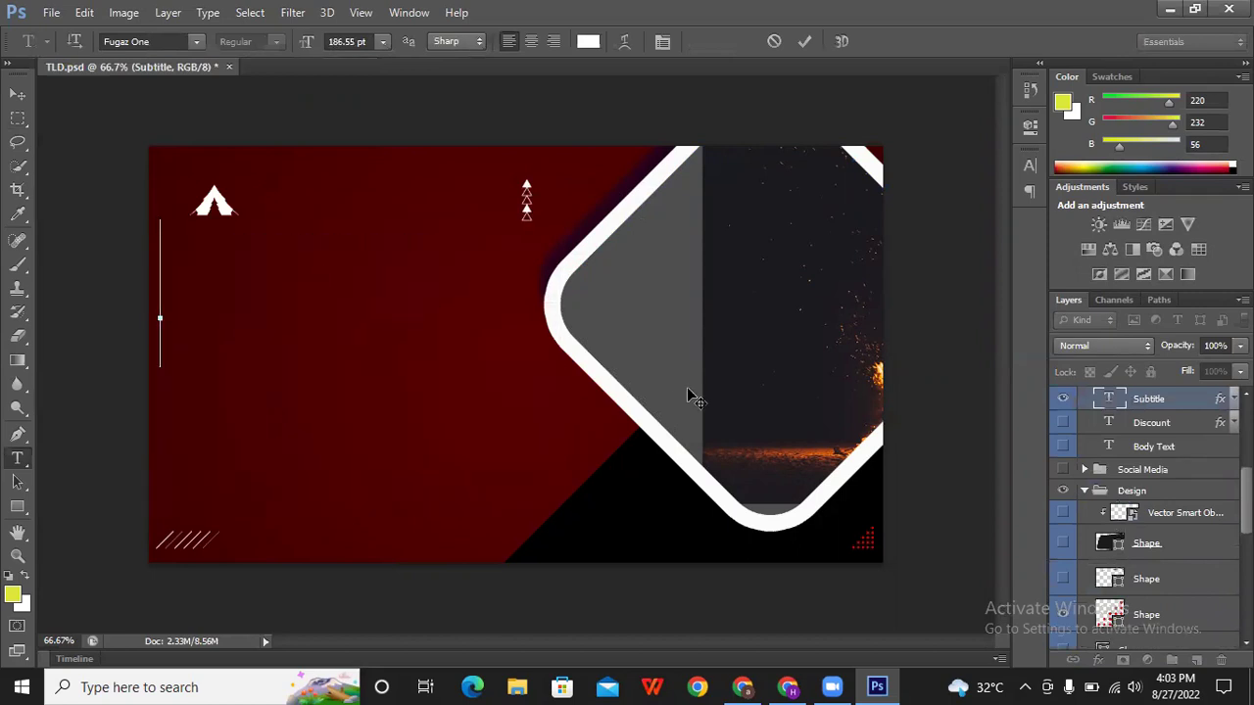
{"action": "left_click", "coordinate": [744, 686]}
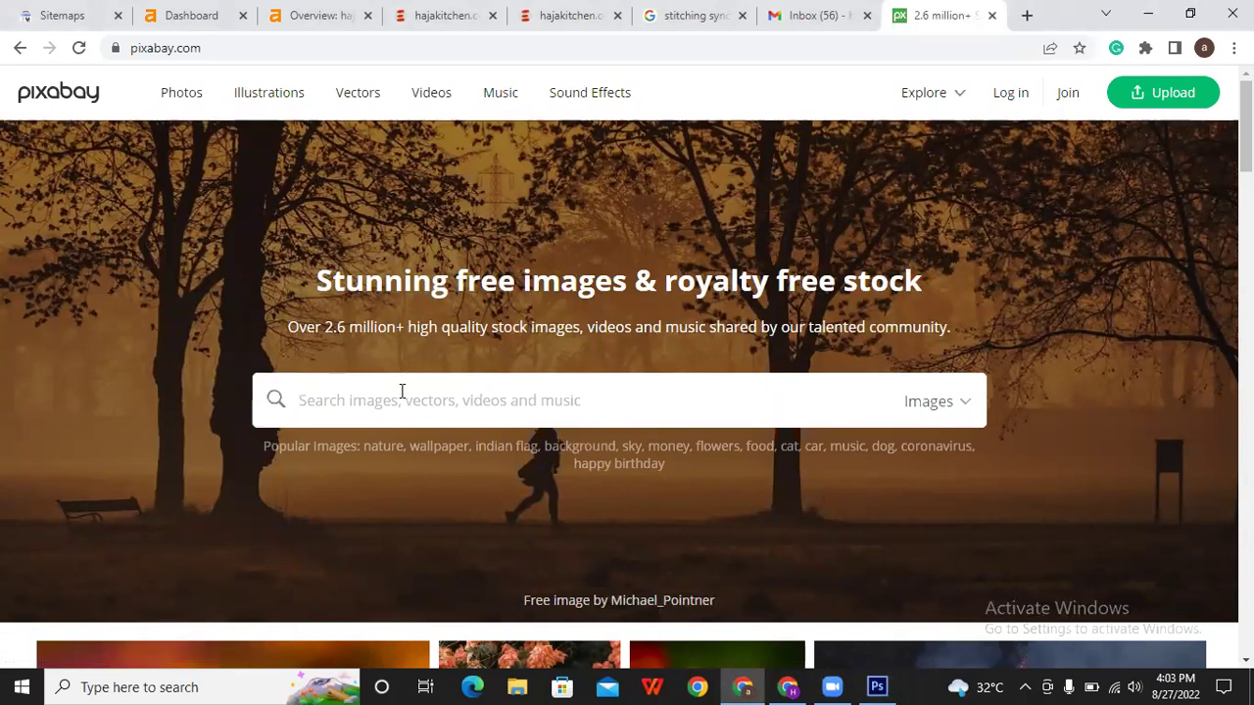
Step: Search Pixabay for cell phone images and browse the results
{"action": "type", "text": "cell"}
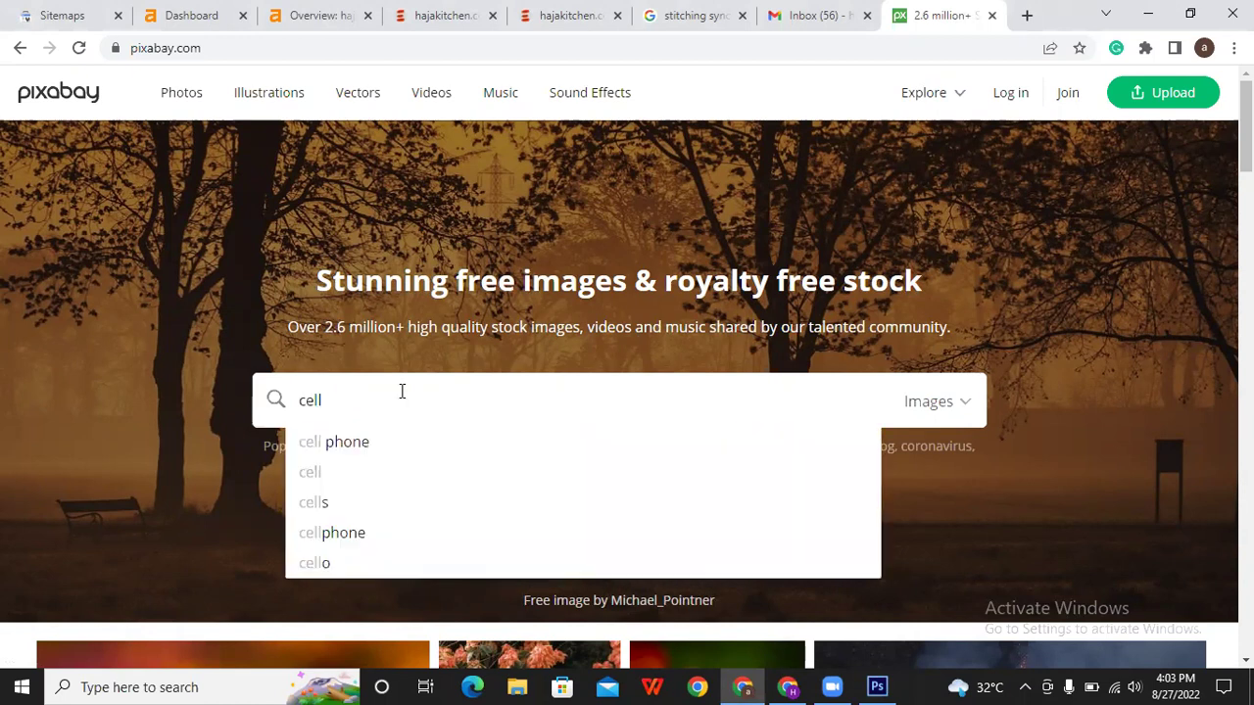
{"action": "left_click", "coordinate": [395, 451]}
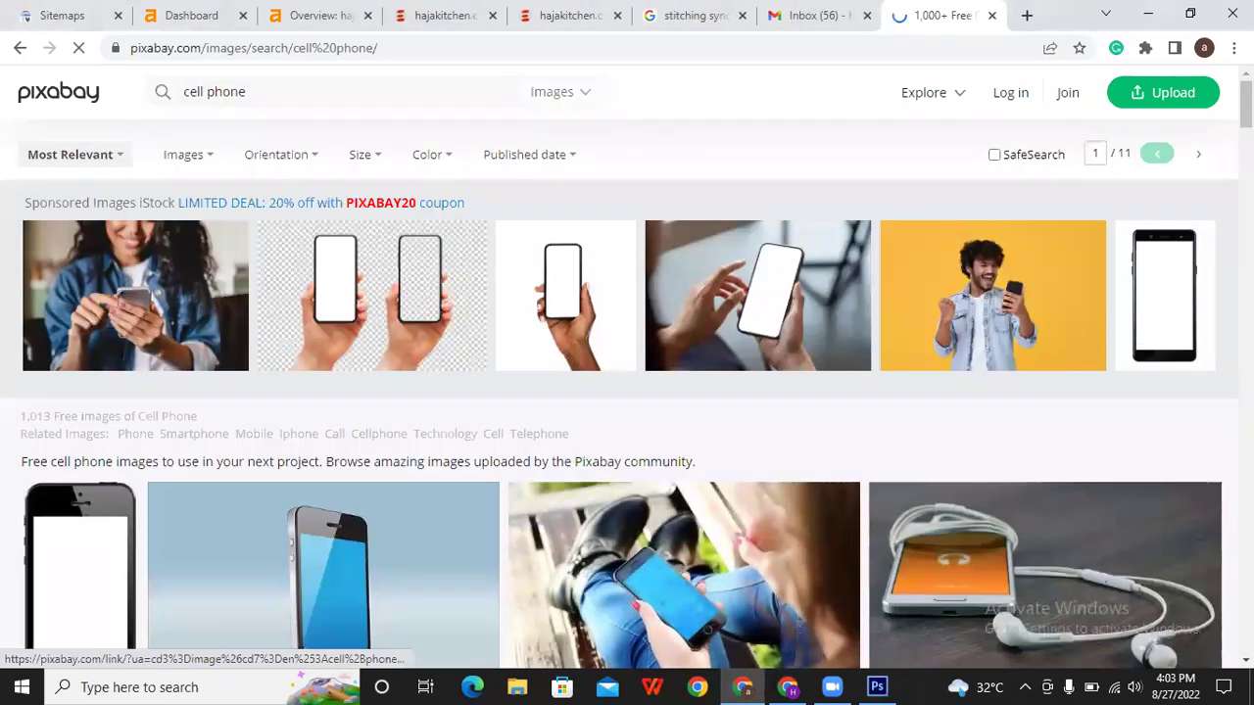
{"action": "scroll", "coordinate": [627, 392], "scroll_direction": "down", "scroll_amount": 3}
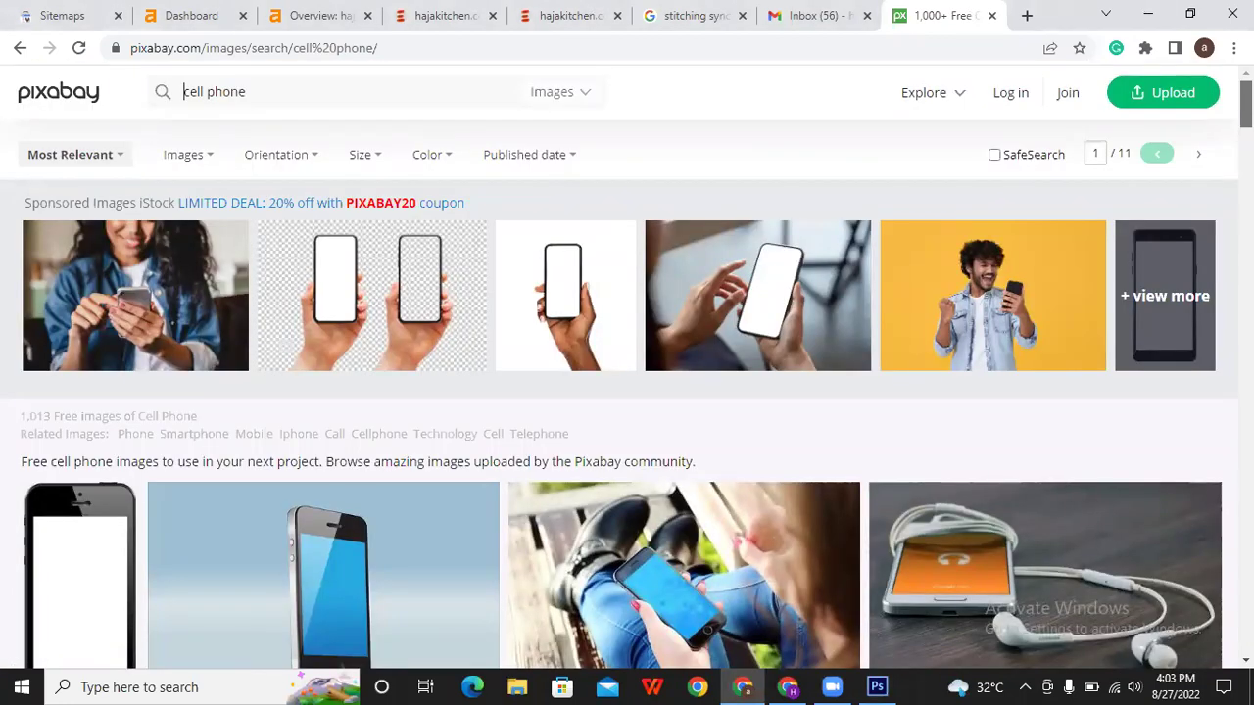
{"action": "scroll", "coordinate": [627, 392], "scroll_direction": "down", "scroll_amount": 1}
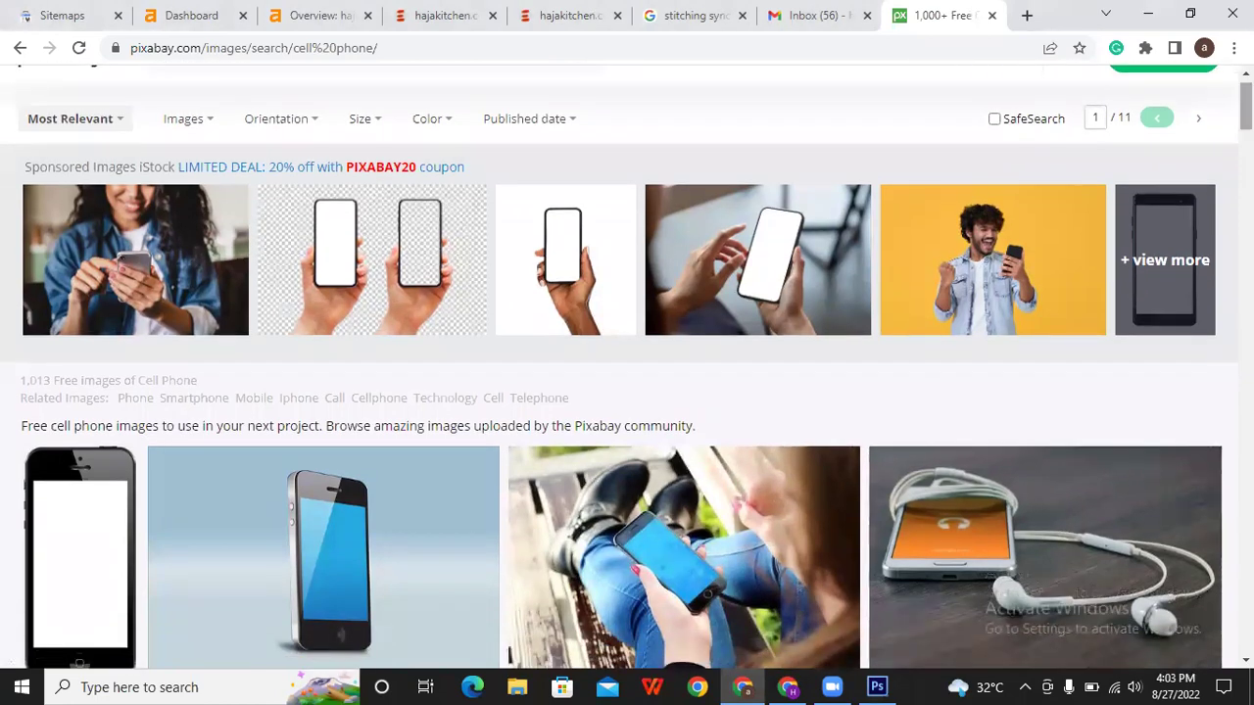
{"action": "scroll", "coordinate": [627, 392], "scroll_direction": "down", "scroll_amount": 1}
{"action": "scroll", "coordinate": [627, 392], "scroll_direction": "down", "scroll_amount": 2}
{"action": "scroll", "coordinate": [627, 392], "scroll_direction": "down", "scroll_amount": 1}
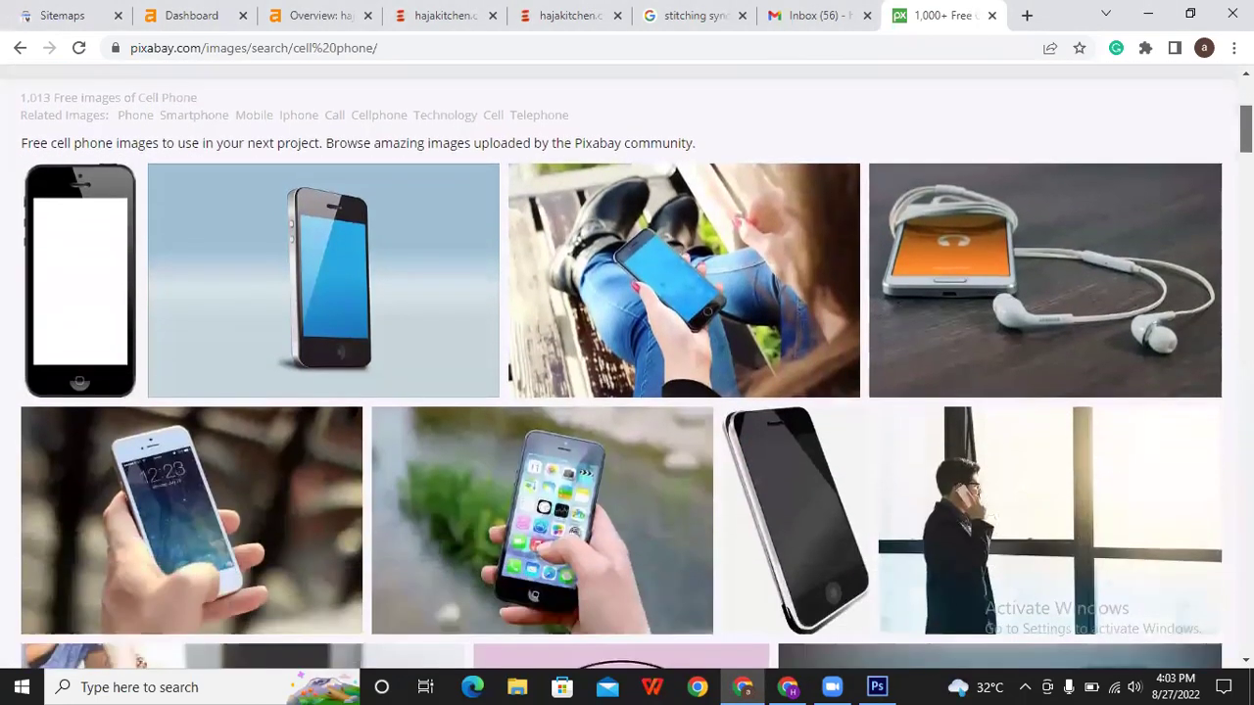
{"action": "scroll", "coordinate": [627, 392], "scroll_direction": "down", "scroll_amount": 3}
{"action": "scroll", "coordinate": [627, 392], "scroll_direction": "down", "scroll_amount": 1}
{"action": "scroll", "coordinate": [627, 392], "scroll_direction": "down", "scroll_amount": 3}
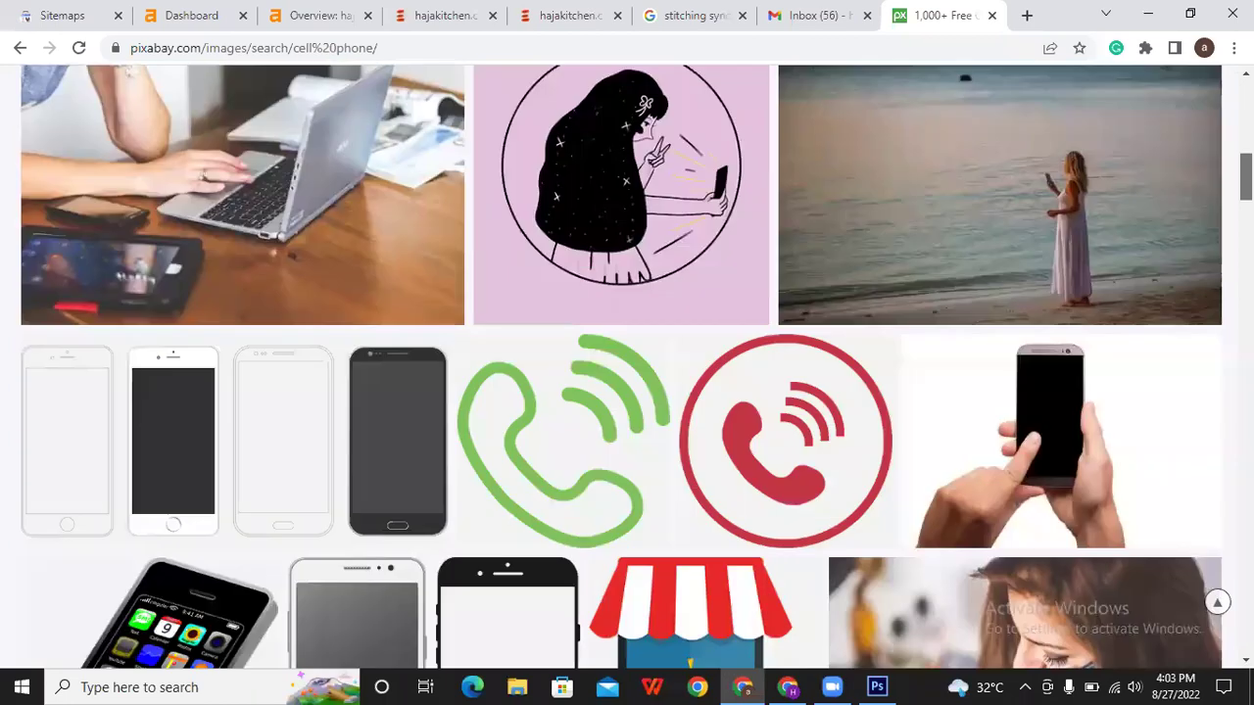
{"action": "scroll", "coordinate": [627, 392], "scroll_direction": "down", "scroll_amount": 4}
Step: Open the photo of a hand holding a phone, then return to TLD.psd
{"action": "scroll", "coordinate": [627, 392], "scroll_direction": "down", "scroll_amount": 5}
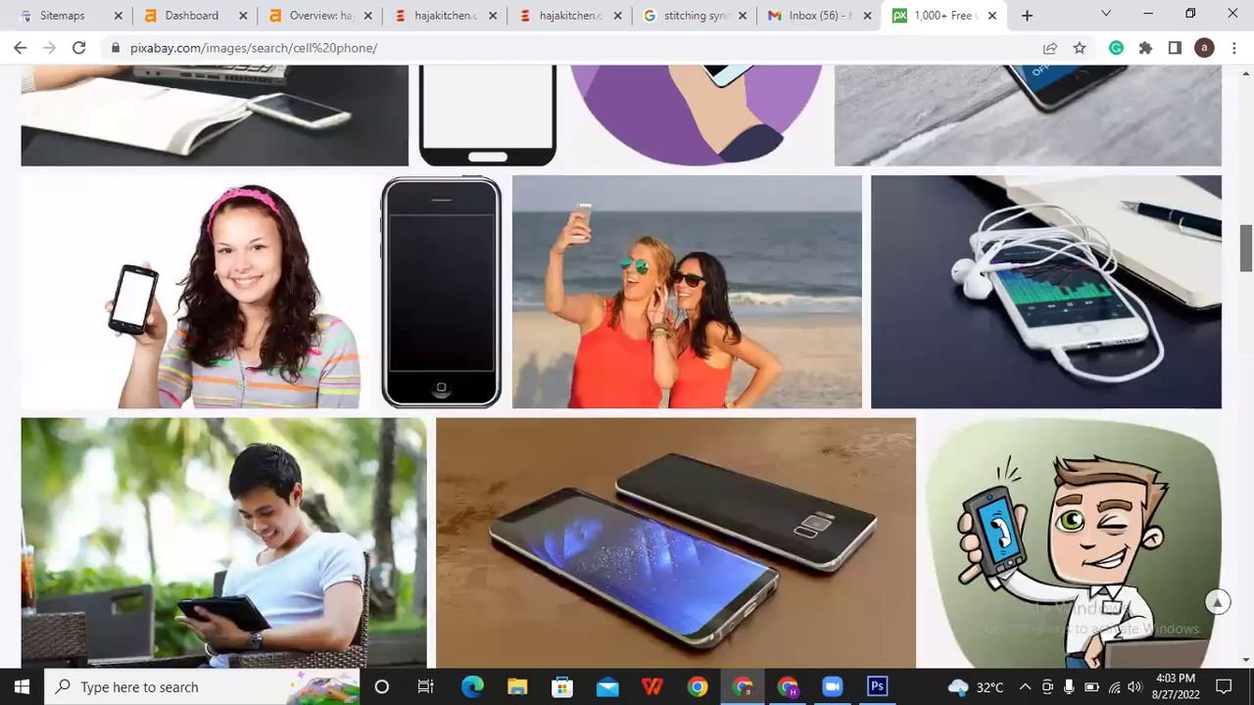
{"action": "scroll", "coordinate": [627, 392], "scroll_direction": "down", "scroll_amount": 4}
{"action": "scroll", "coordinate": [525, 245], "scroll_direction": "down", "scroll_amount": 1}
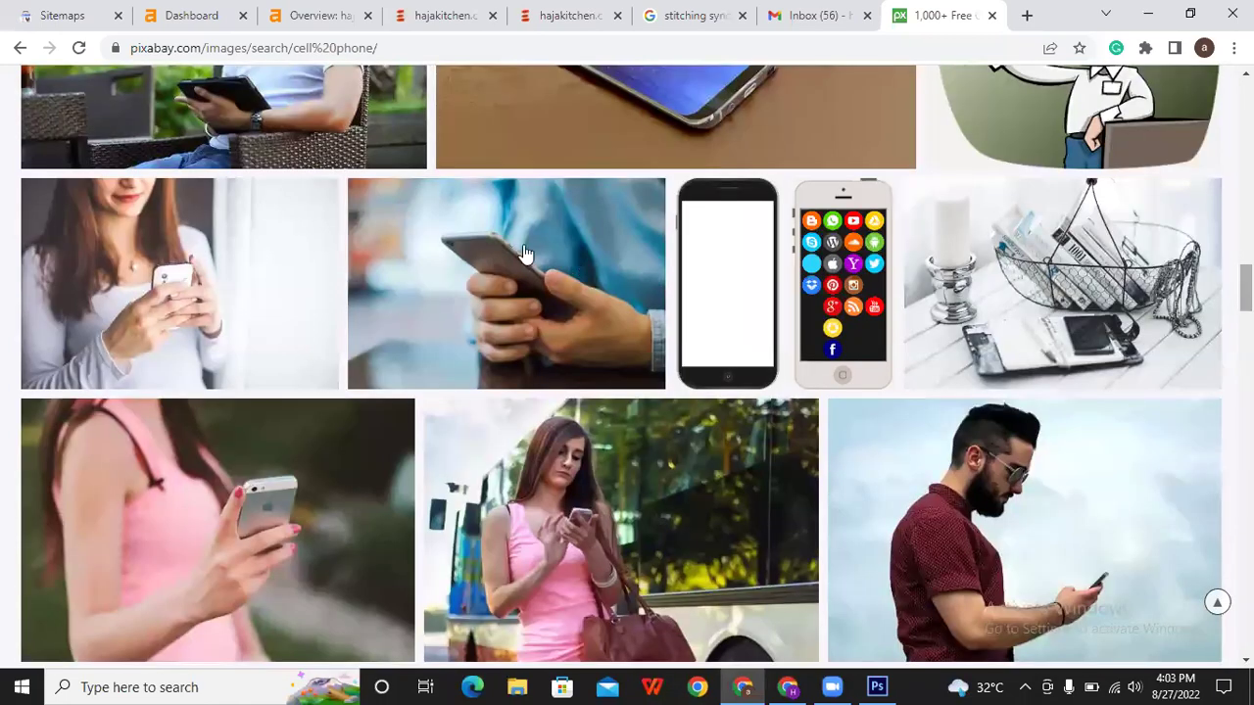
{"action": "left_click", "coordinate": [525, 245]}
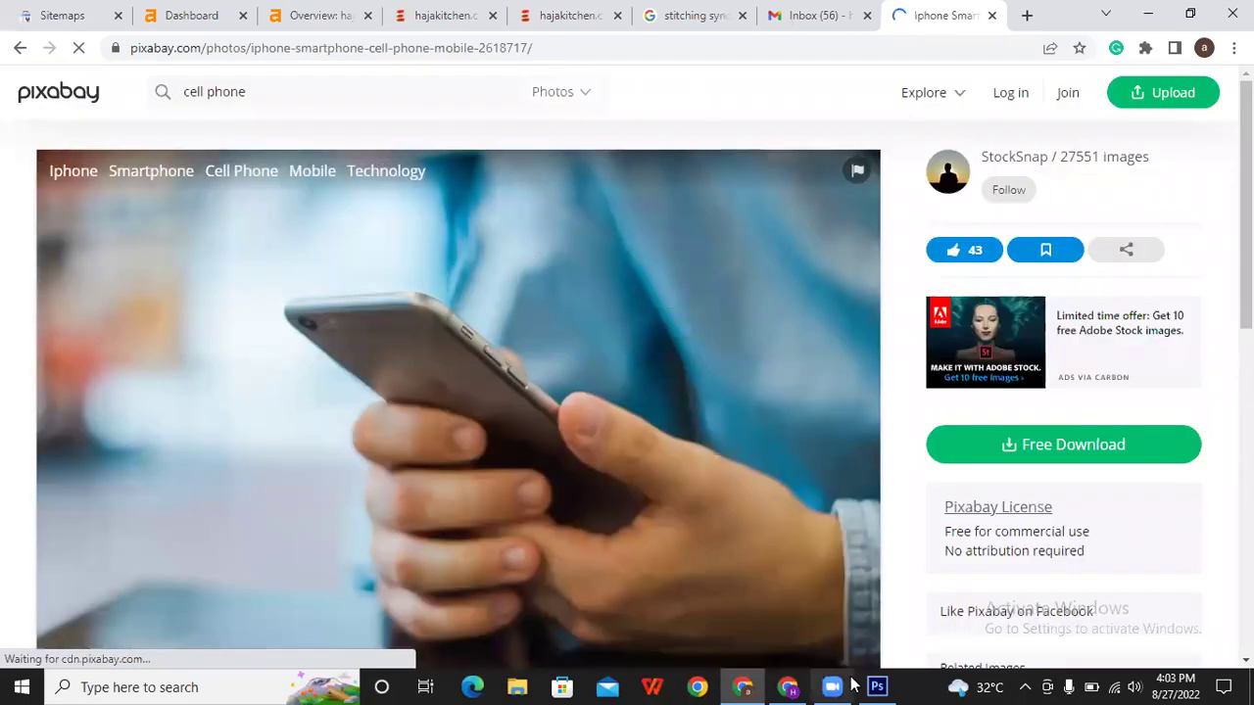
{"action": "left_click", "coordinate": [877, 687]}
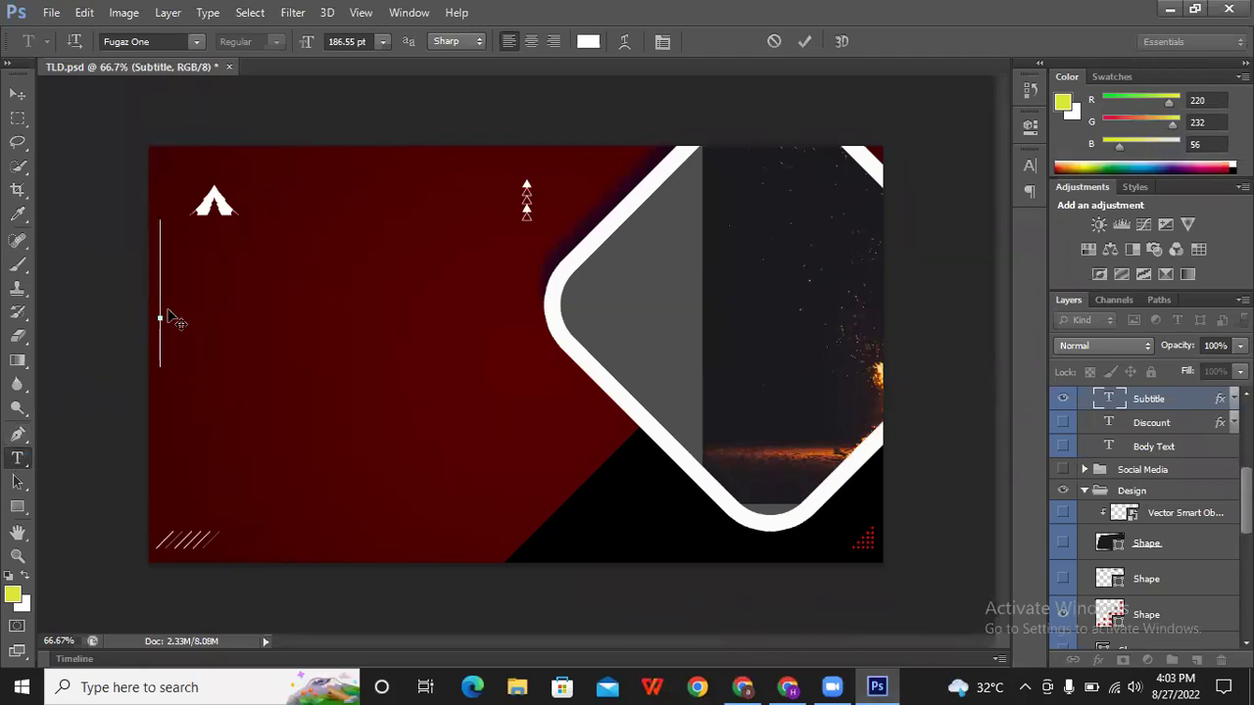
Step: Type the BEST CELL PHONES OF ANDRIOD headline, breaking after CELL, at about 134 pt
{"action": "type", "text": "B"}
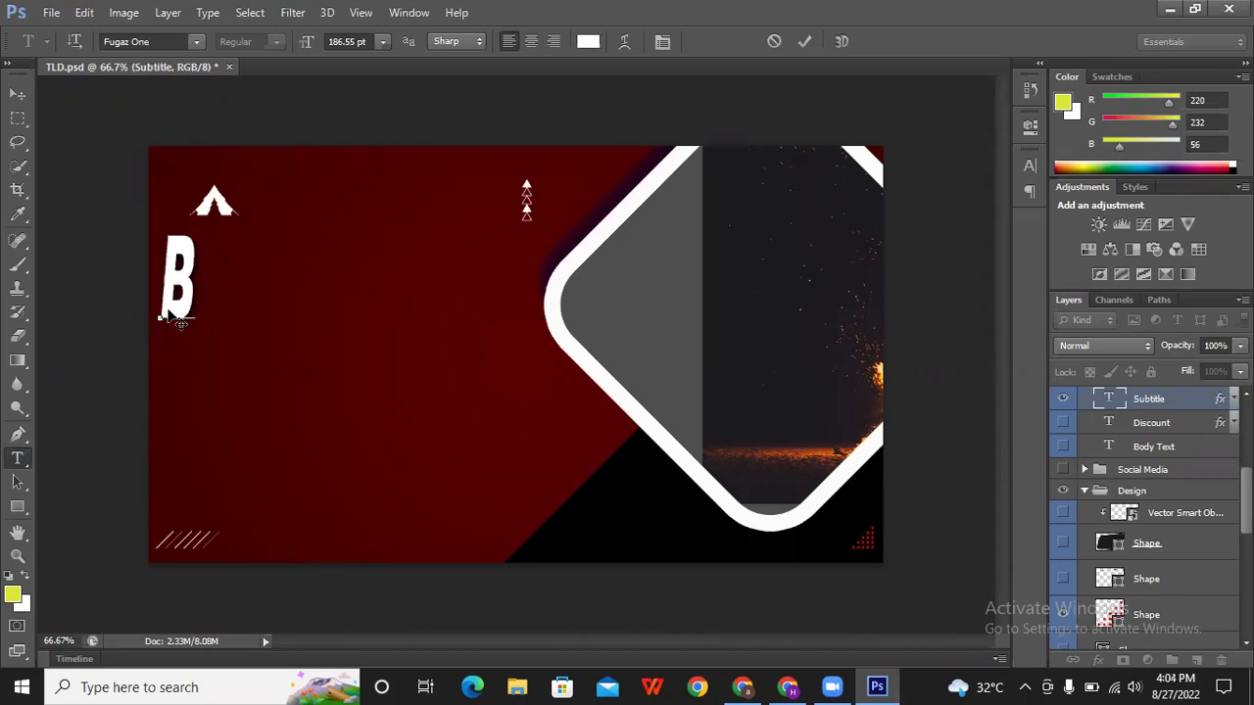
{"action": "type", "text": "EST"}
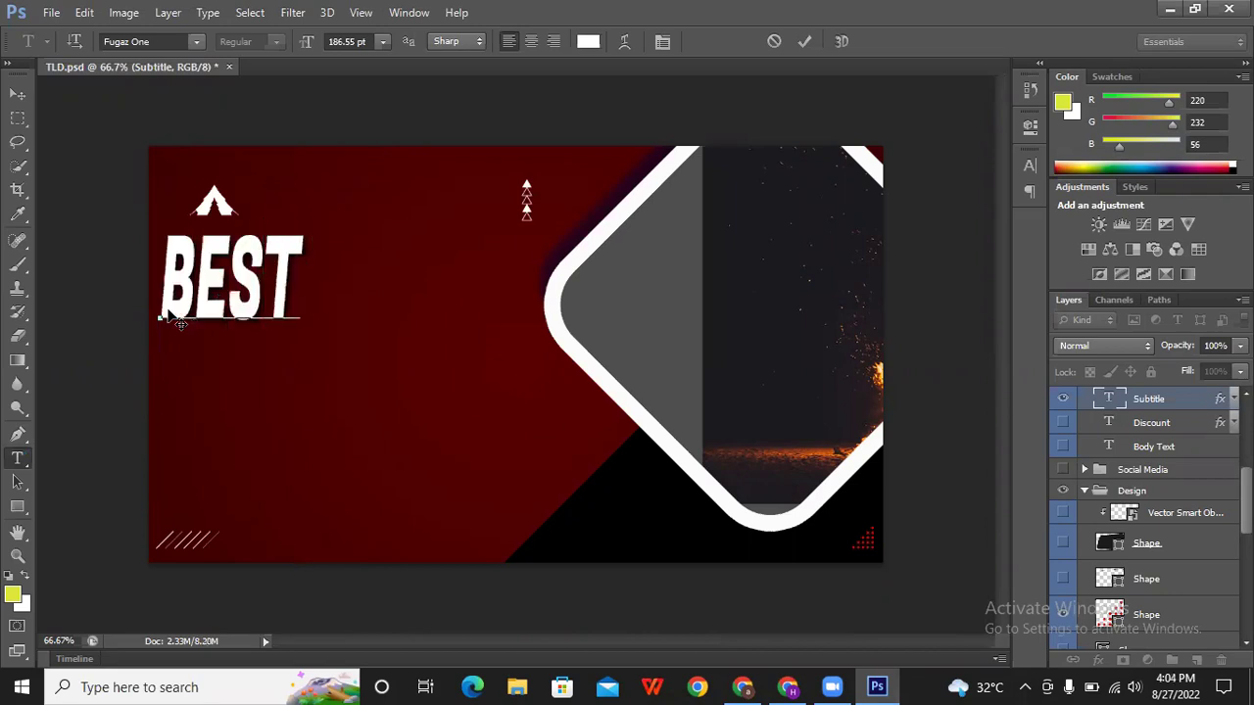
{"action": "type", "text": " CE "}
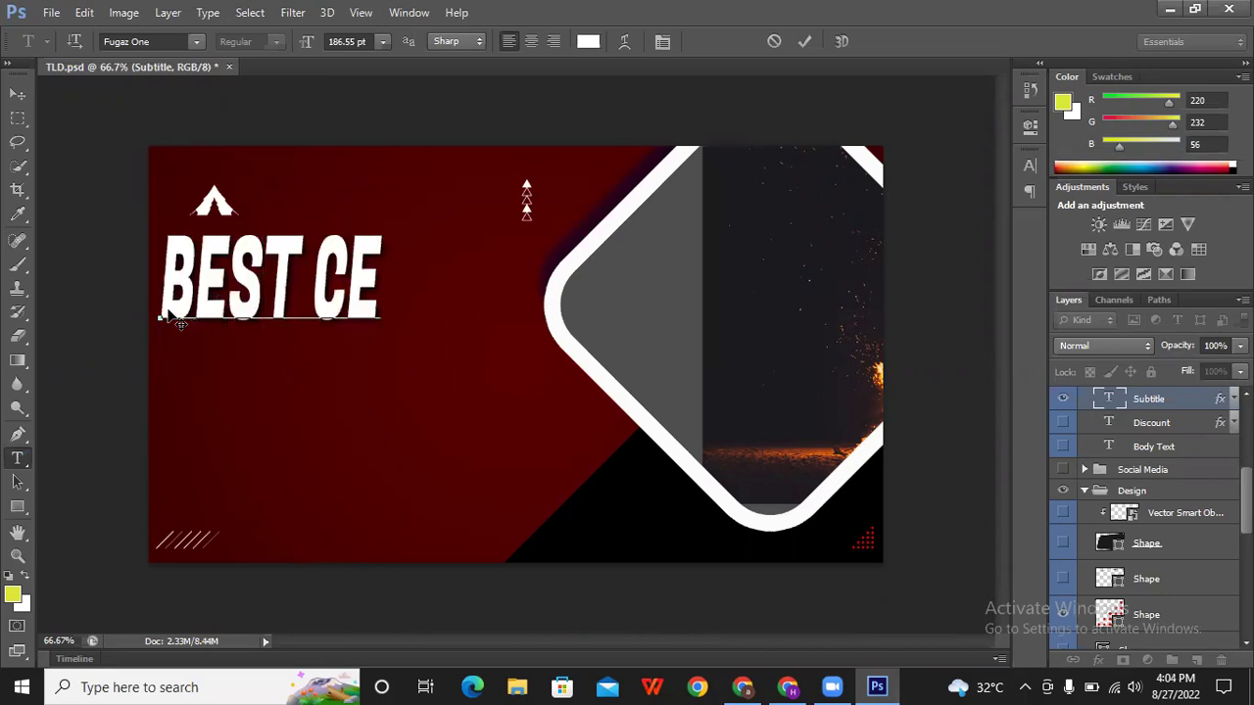
{"action": "type", "text": "LL P"}
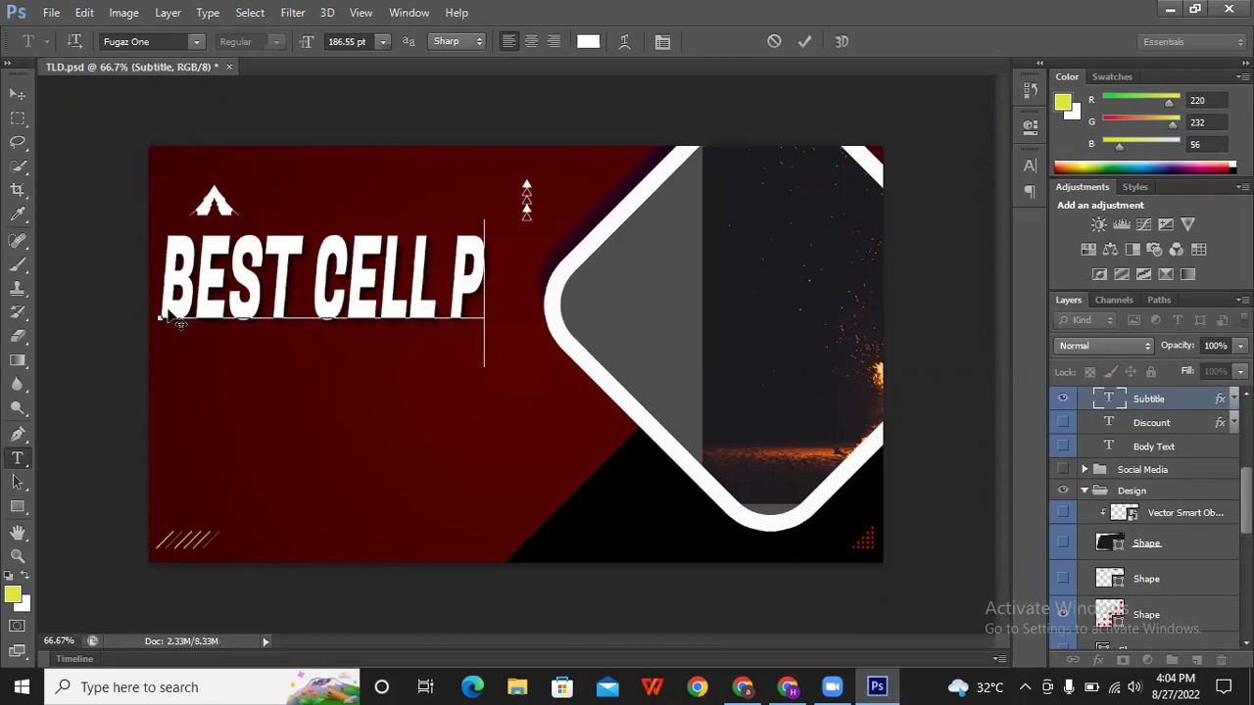
{"action": "type", "text": "HONES"}
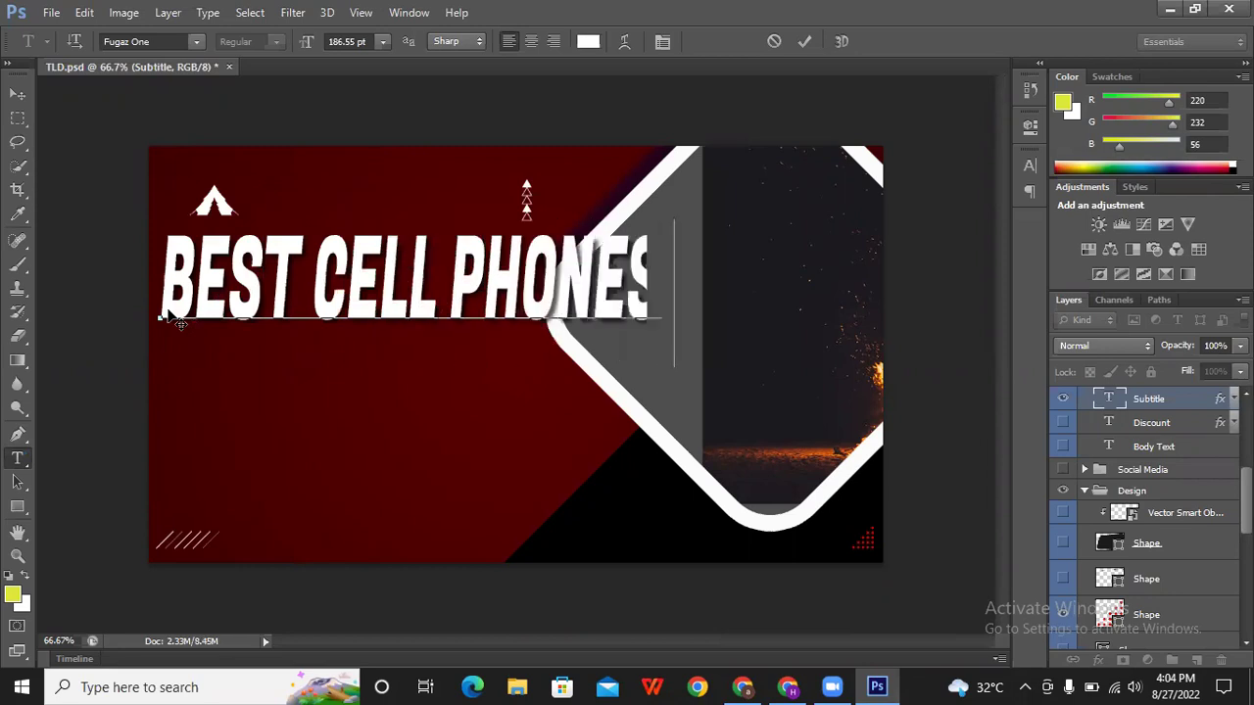
{"action": "type", "text": " OF"}
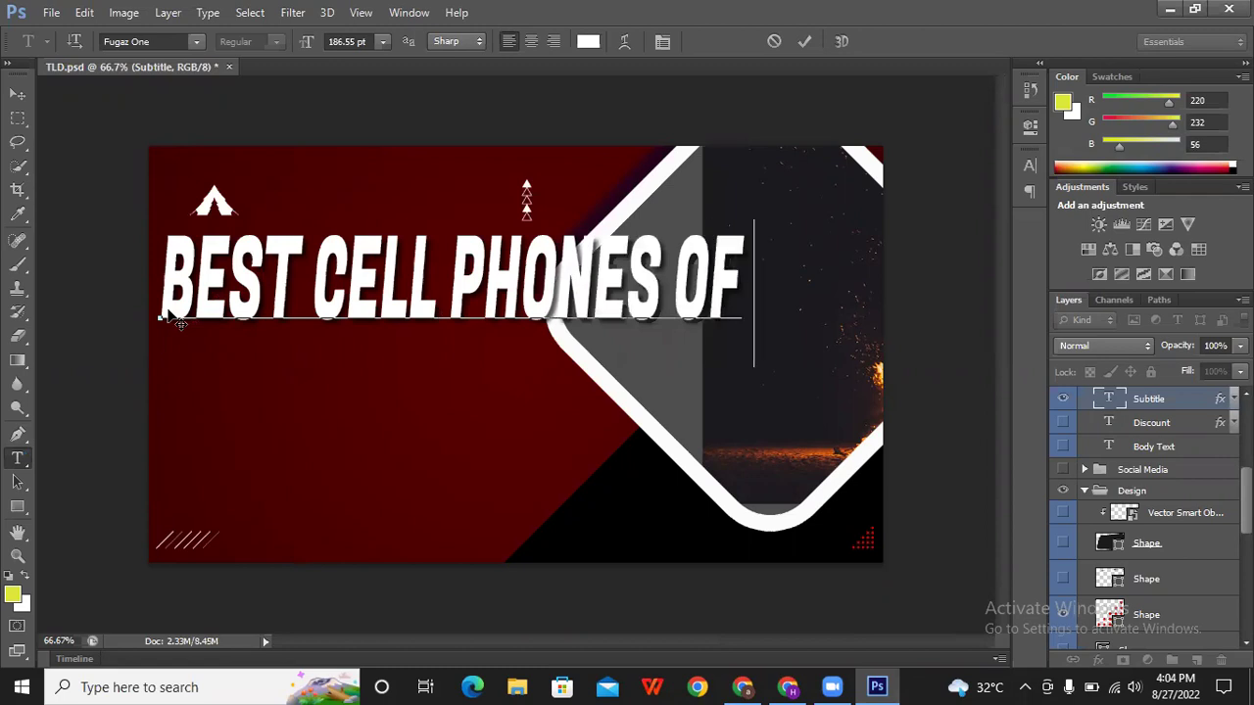
{"action": "type", "text": " AND"}
{"action": "type", "text": "RO"}
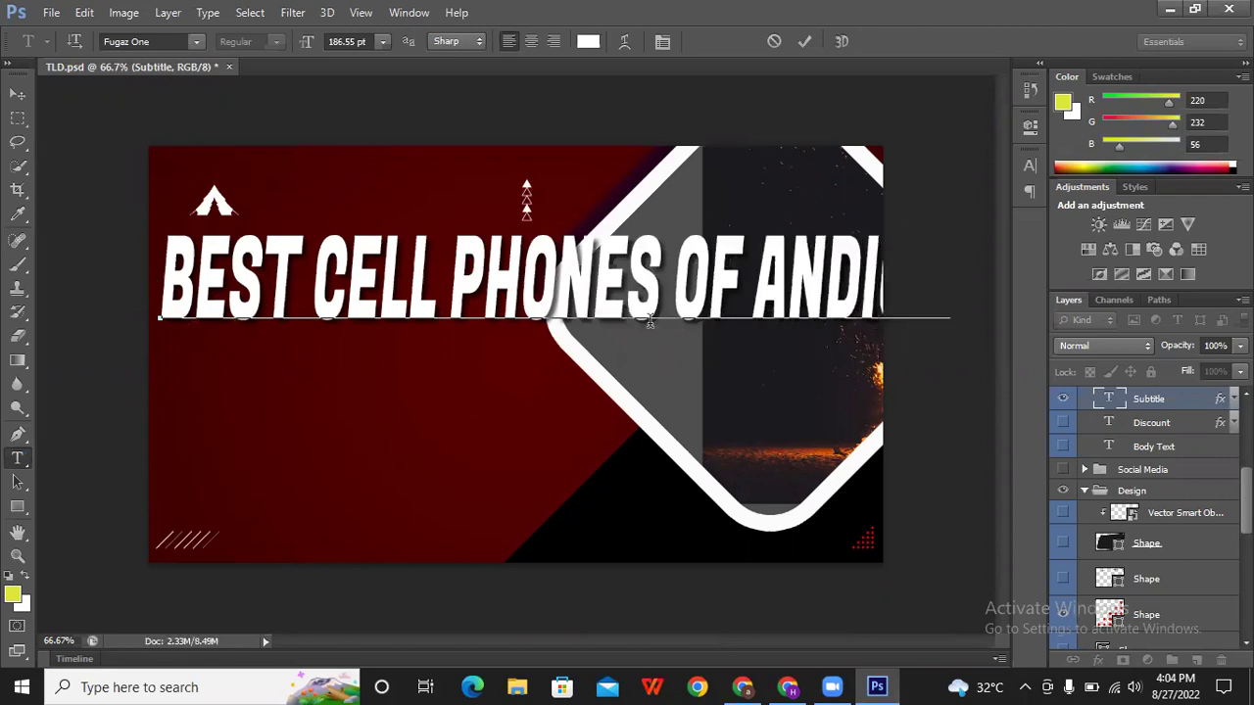
{"action": "left_click", "coordinate": [452, 264]}
{"action": "key", "text": "Return"}
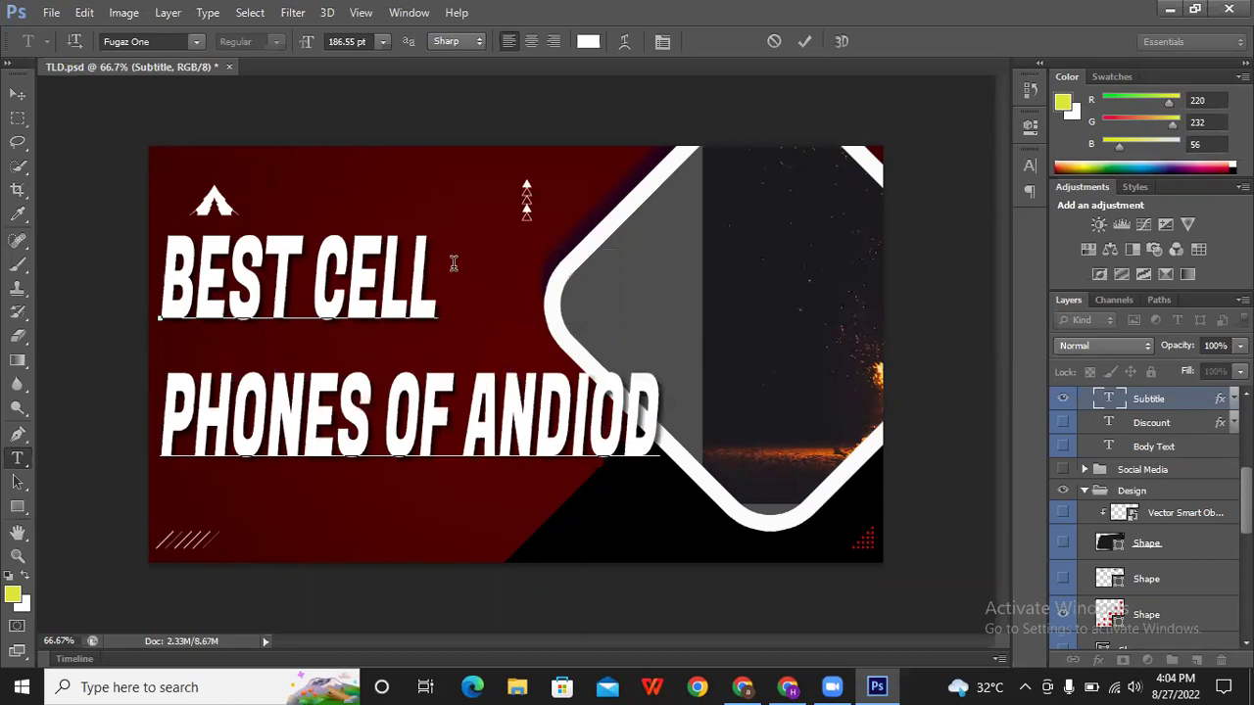
{"action": "left_click", "coordinate": [466, 385]}
{"action": "key", "text": "Return"}
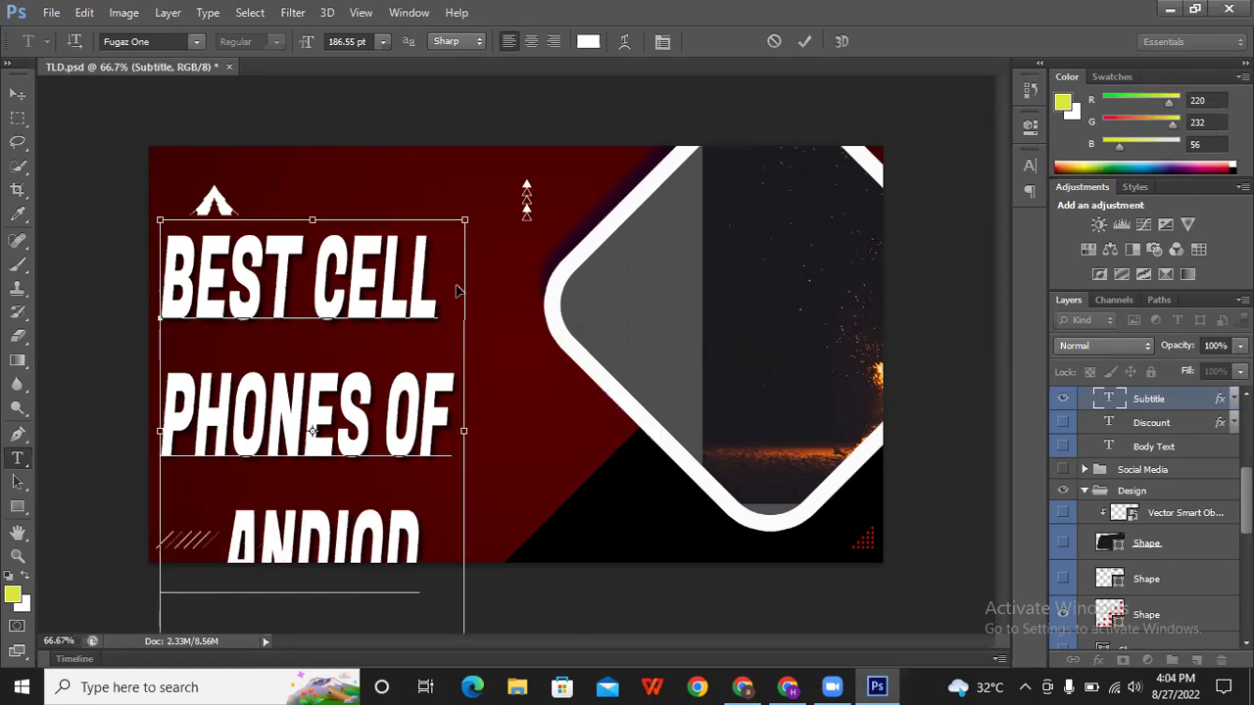
{"action": "key", "text": "BackSpace"}
{"action": "key", "text": "BackSpace"}
{"action": "key", "text": "BackSpace"}
{"action": "key", "text": "BackSpace"}
{"action": "key", "text": "BackSpace"}
{"action": "key", "text": "BackSpace"}
{"action": "key", "text": "BackSpace"}
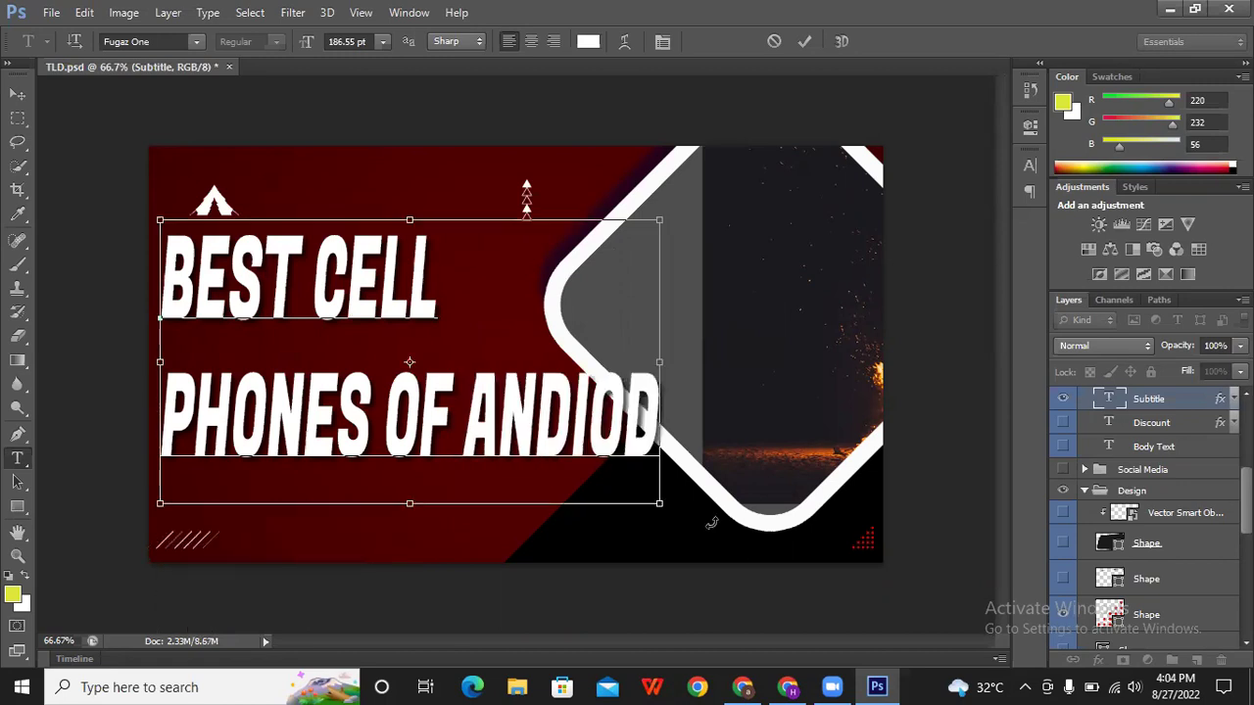
{"action": "left_click_drag", "start_coordinate": [652, 502], "coordinate": [500, 425]}
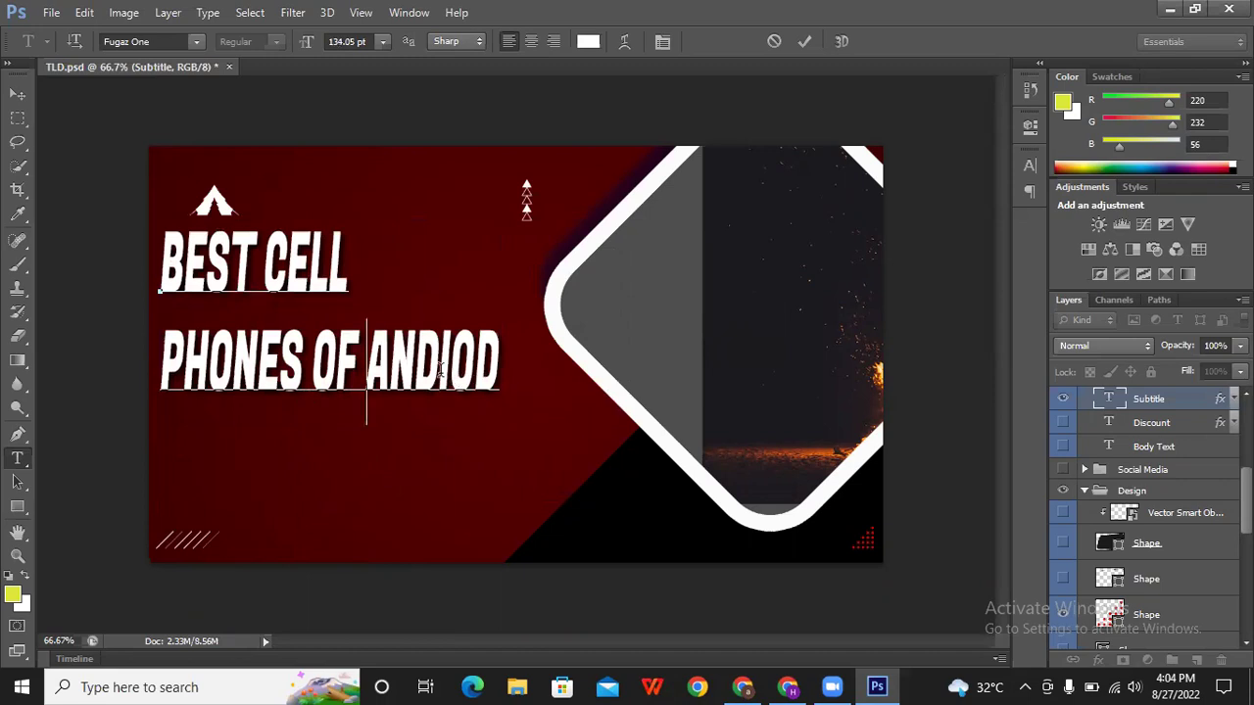
Step: Correct the spelling to ANDRIOD on its own third line and enlarge the headline to 135.06 pt
{"action": "left_click", "coordinate": [439, 368]}
{"action": "type", "text": "RT"}
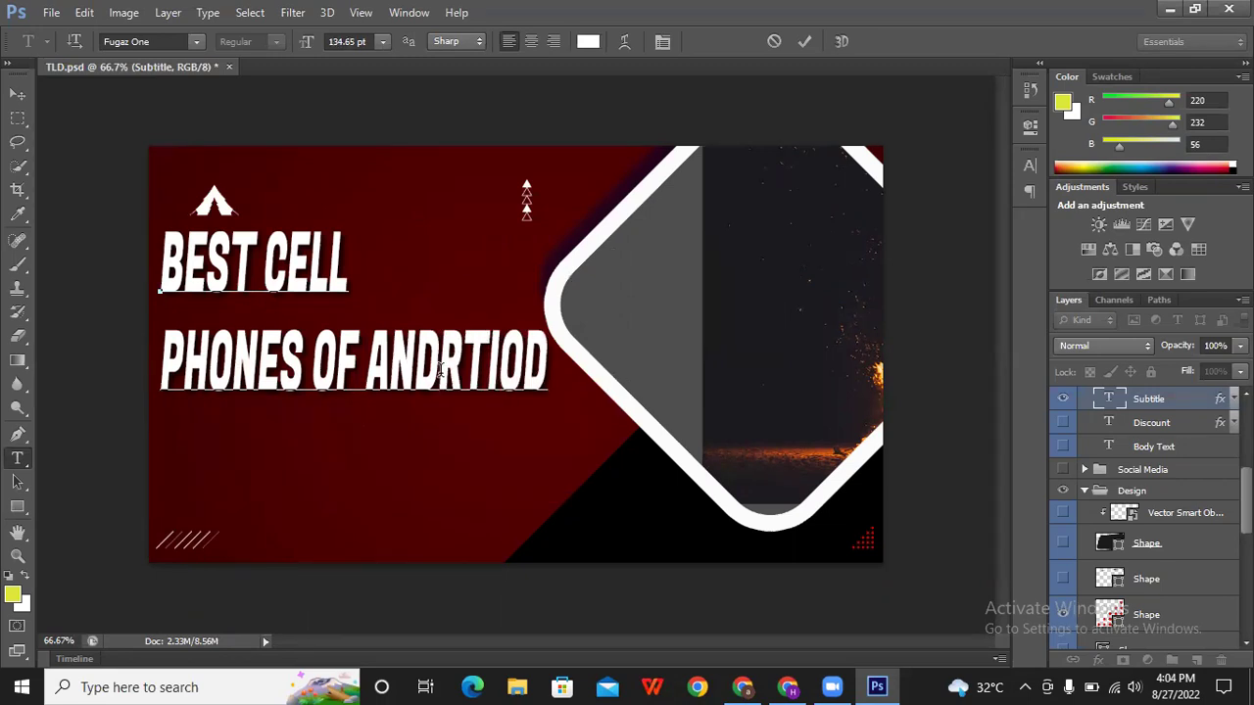
{"action": "key", "text": "Left"}
{"action": "key", "text": "Right"}
{"action": "key", "text": "Left"}
{"action": "key", "text": "Delete"}
{"action": "left_click", "coordinate": [364, 358]}
{"action": "key", "text": "Return"}
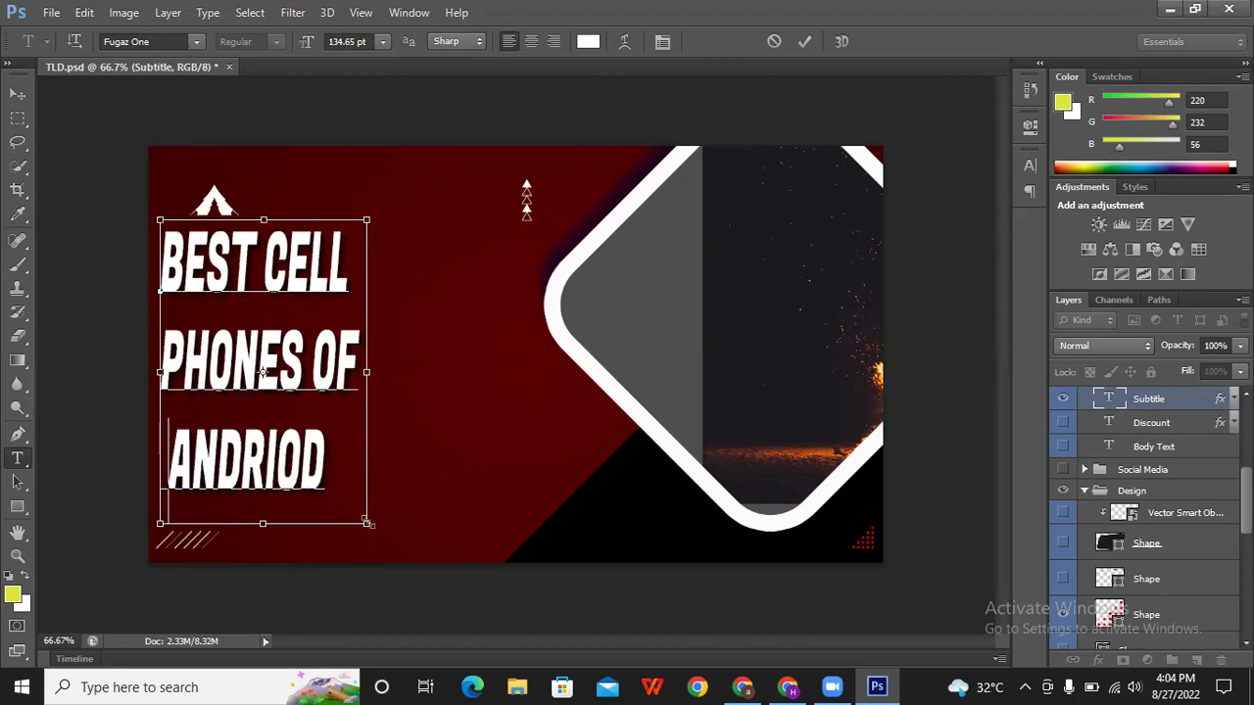
{"action": "left_click_drag", "start_coordinate": [366, 523], "coordinate": [538, 527]}
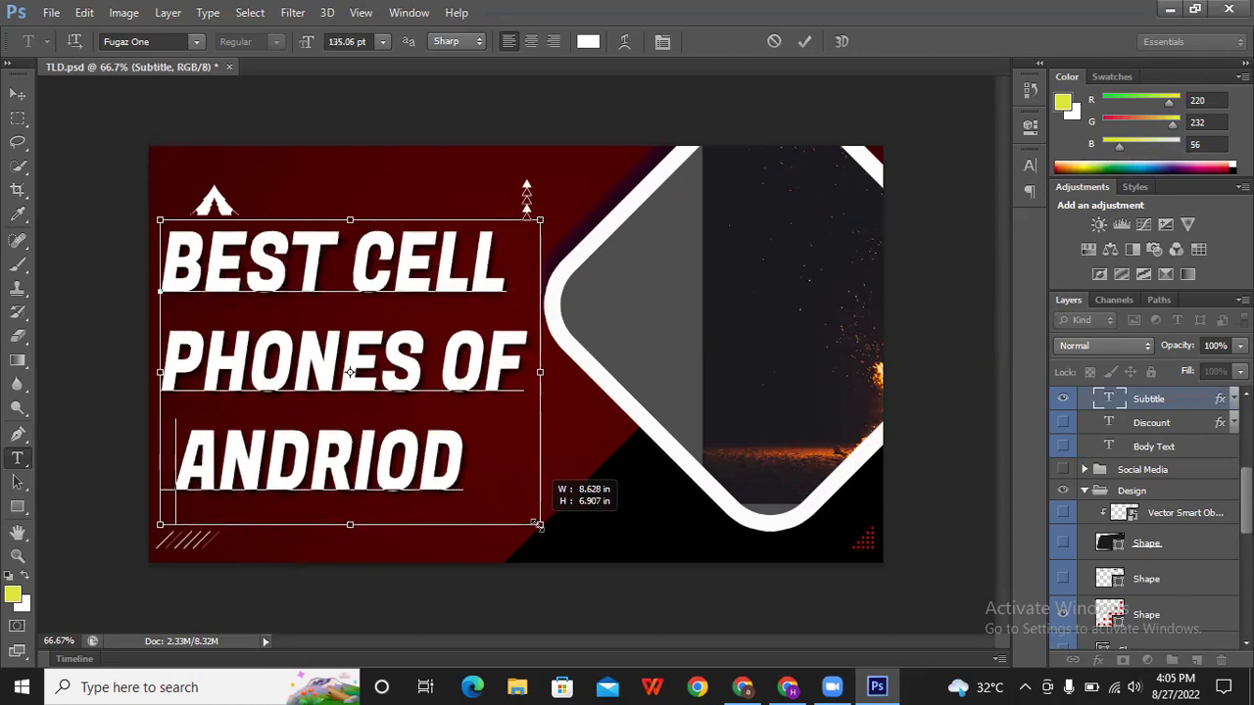
{"action": "left_click_drag", "start_coordinate": [538, 525], "coordinate": [539, 527]}
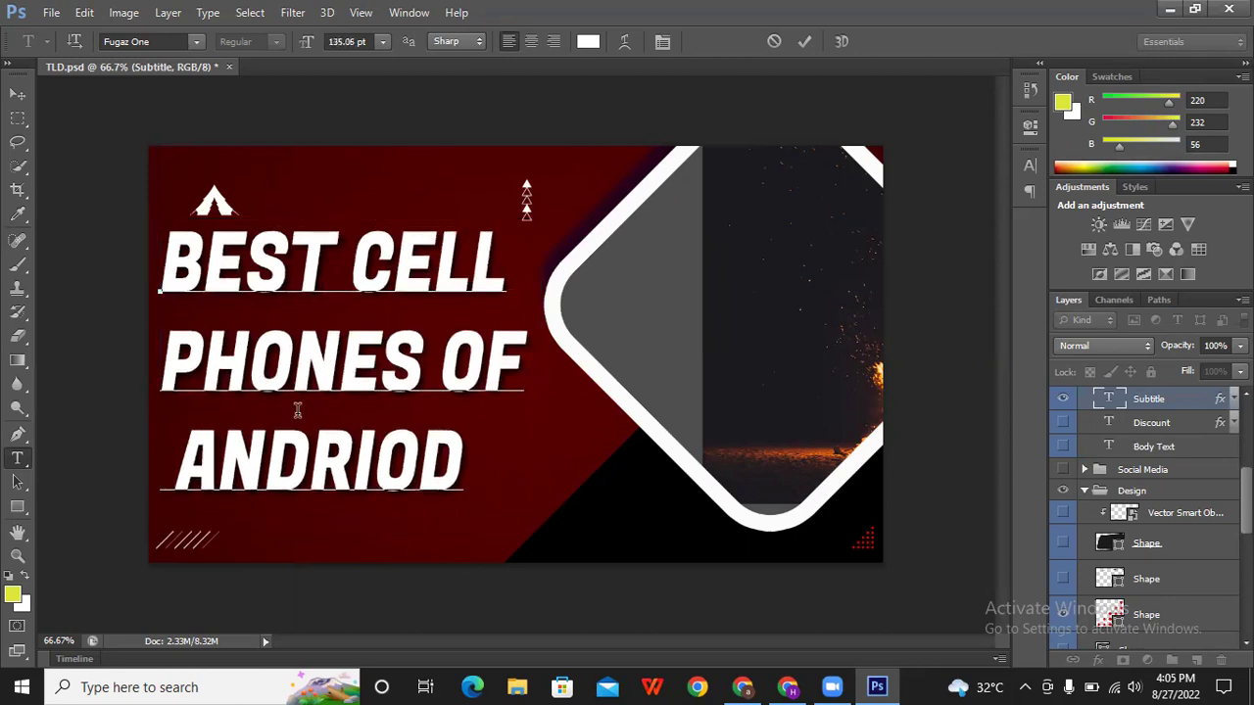
Step: Commit the headline, then copy the hand-holding-phone photo from Pixabay into Photoshop's reach
{"action": "left_click", "coordinate": [805, 40]}
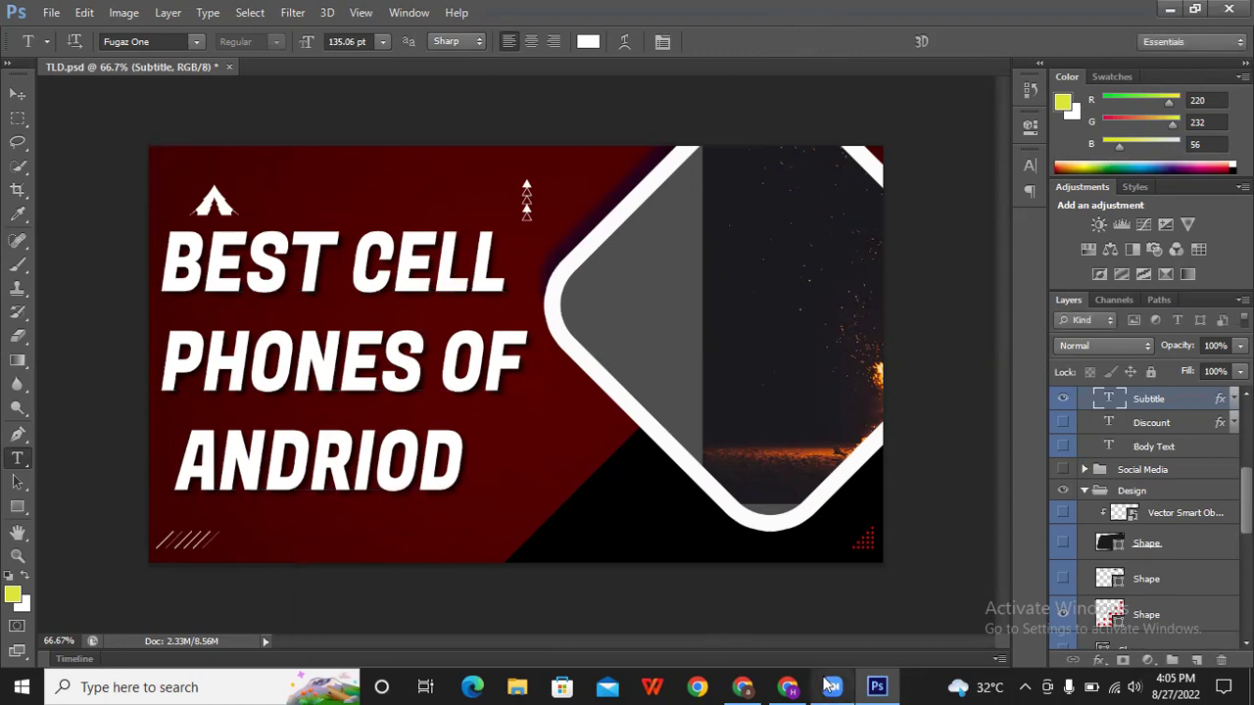
{"action": "left_click", "coordinate": [742, 687]}
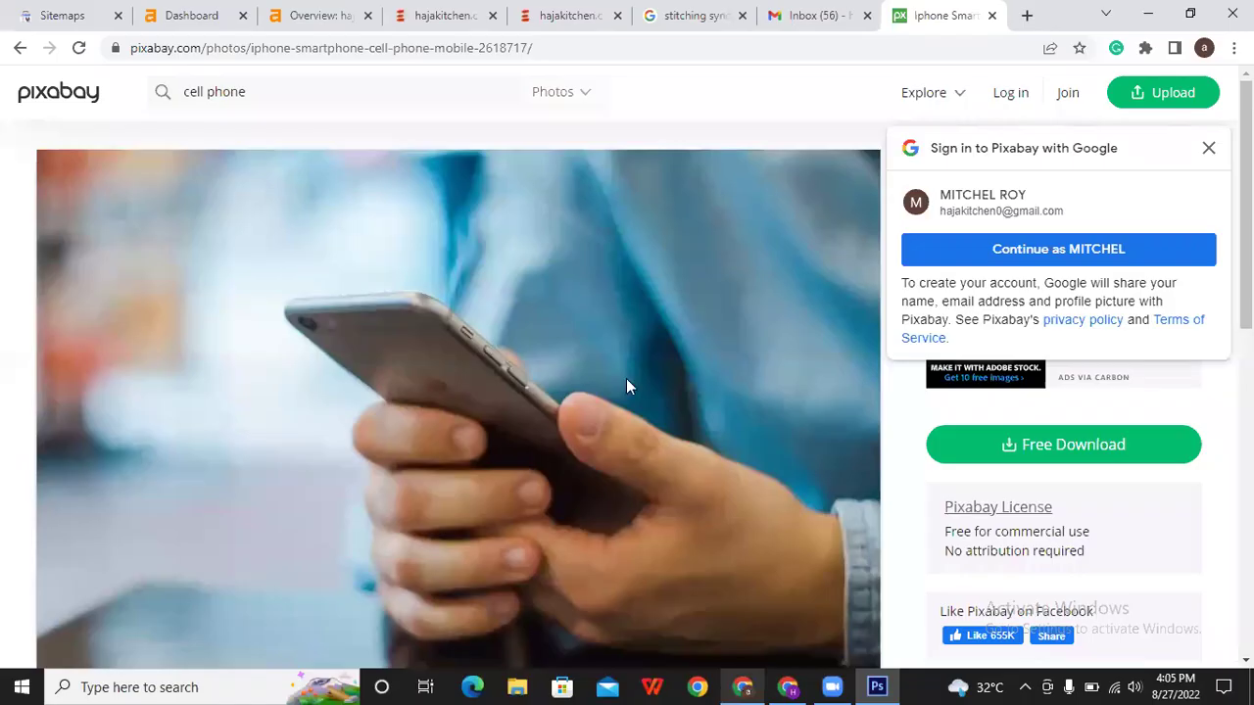
{"action": "right_click", "coordinate": [448, 263]}
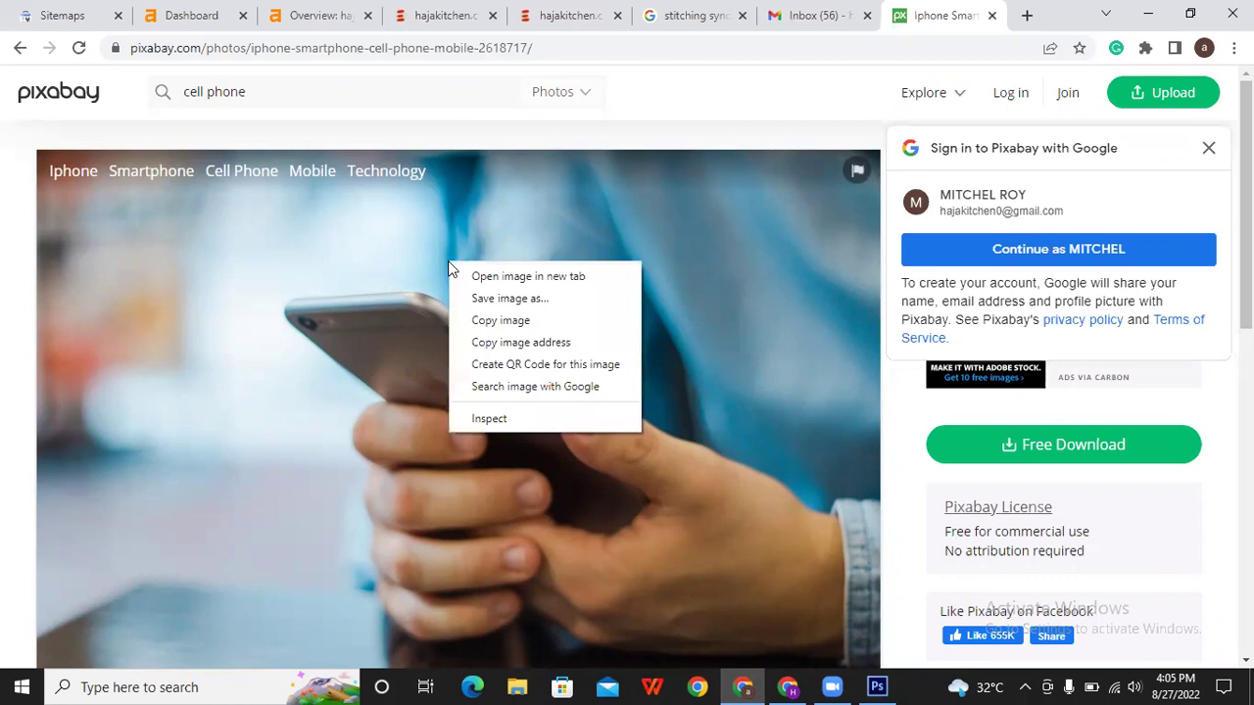
{"action": "left_click", "coordinate": [460, 318]}
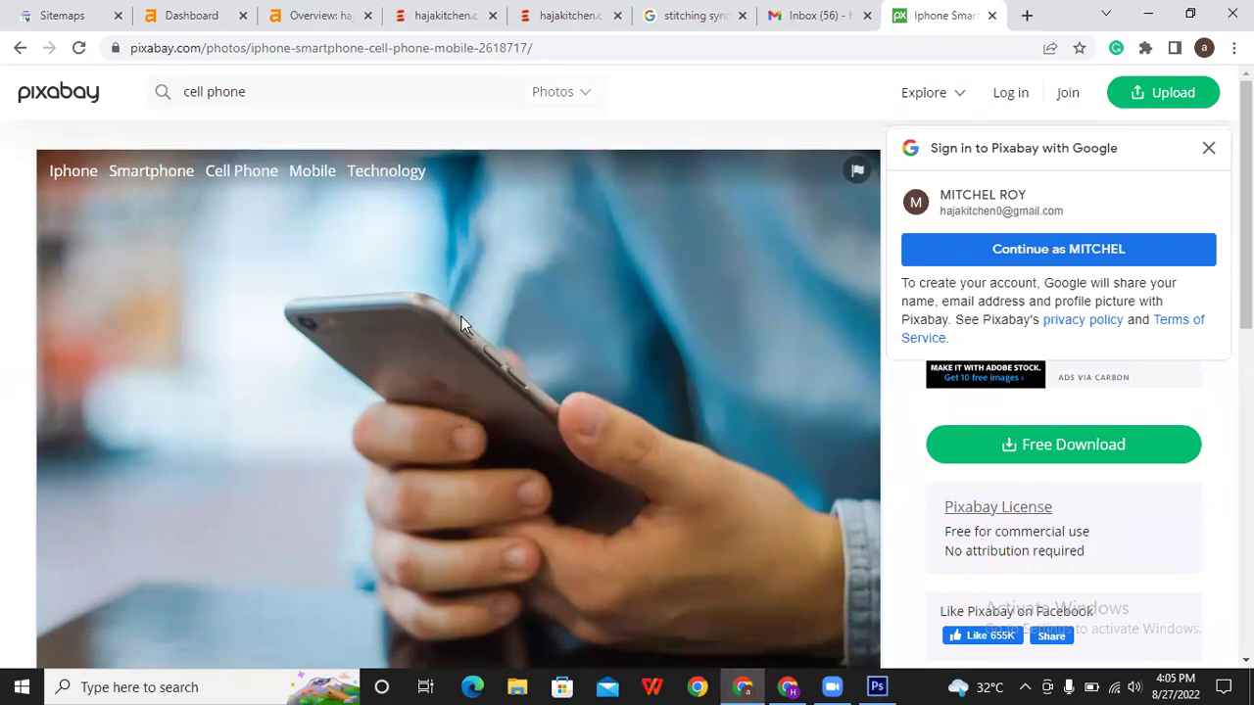
{"action": "left_click", "coordinate": [877, 686]}
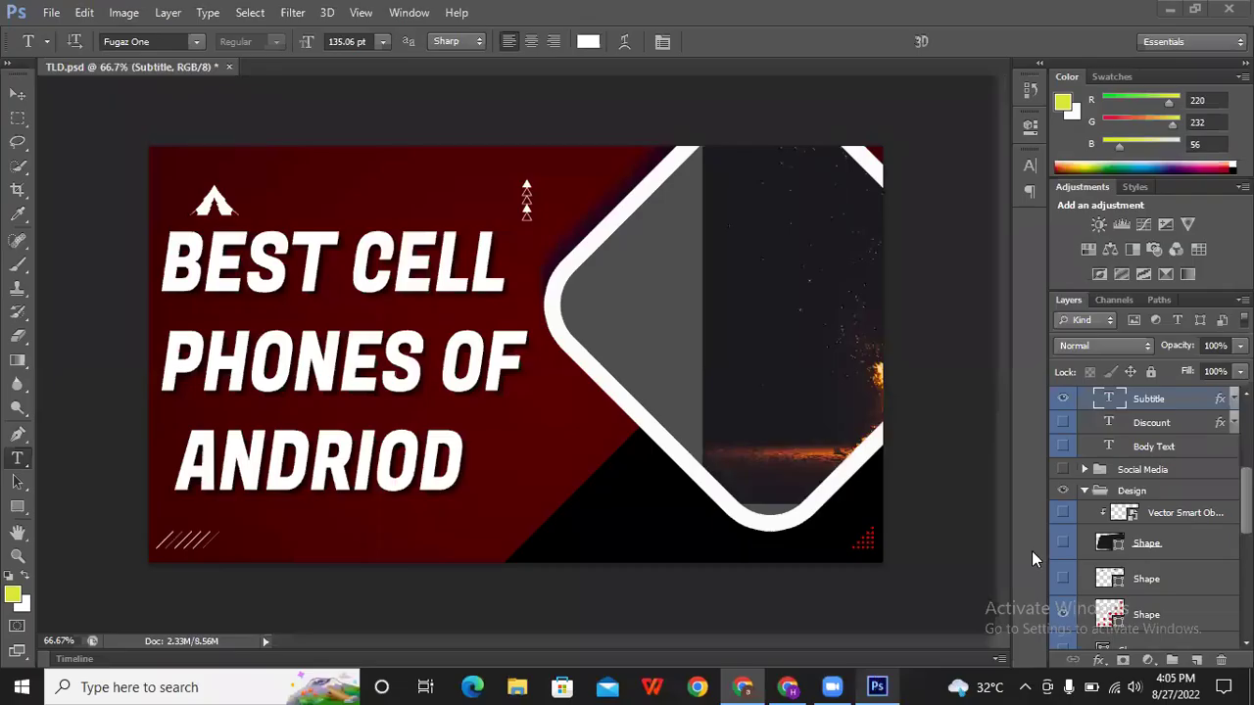
Step: Select the Image group and paste the phone photo into it as Layer 3
{"action": "scroll", "coordinate": [1097, 457], "scroll_direction": "down", "scroll_amount": 2}
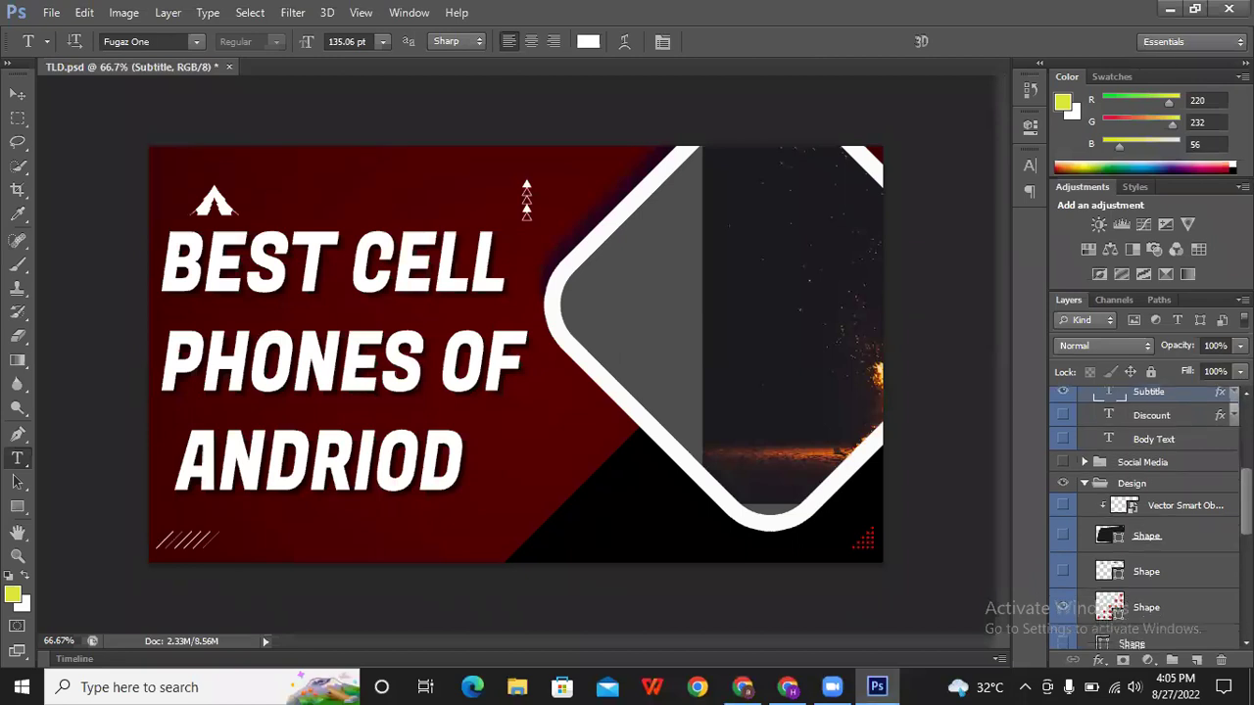
{"action": "scroll", "coordinate": [1097, 456], "scroll_direction": "down", "scroll_amount": 2}
{"action": "scroll", "coordinate": [1098, 457], "scroll_direction": "down", "scroll_amount": 2}
{"action": "scroll", "coordinate": [1097, 457], "scroll_direction": "down", "scroll_amount": 1}
{"action": "scroll", "coordinate": [1157, 468], "scroll_direction": "down", "scroll_amount": 2}
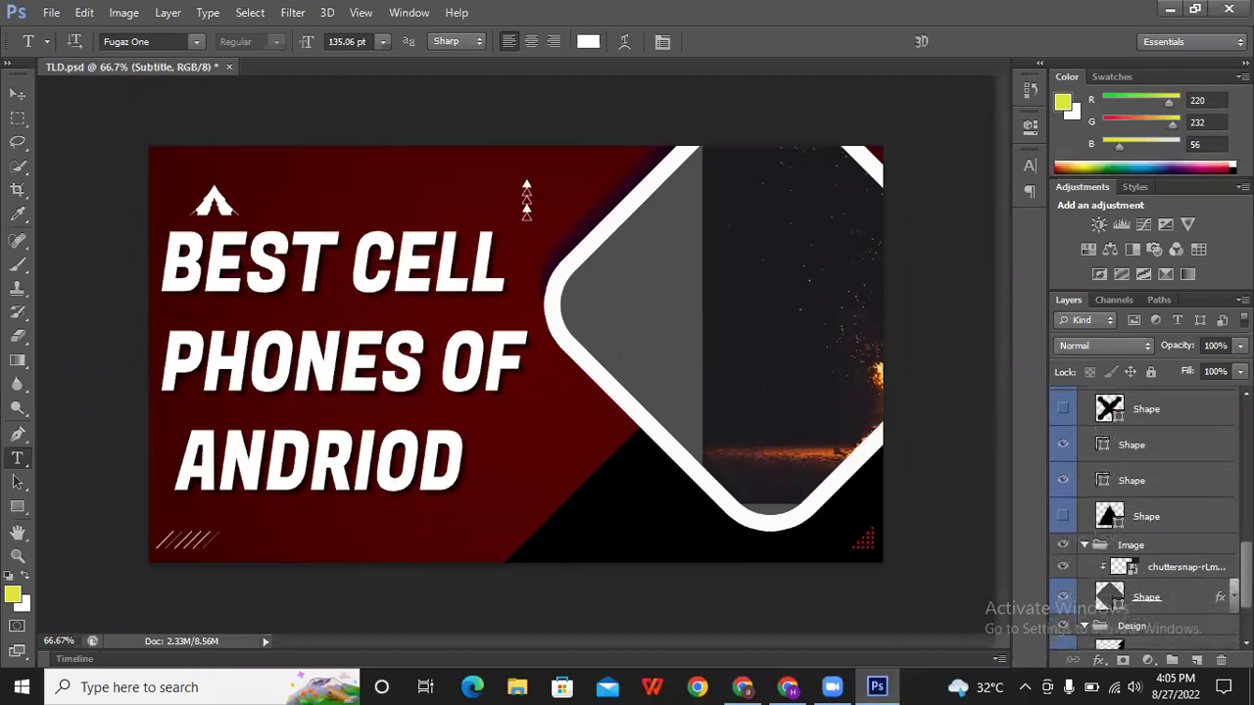
{"action": "scroll", "coordinate": [1156, 468], "scroll_direction": "down", "scroll_amount": 2}
{"action": "left_click", "coordinate": [1156, 469]}
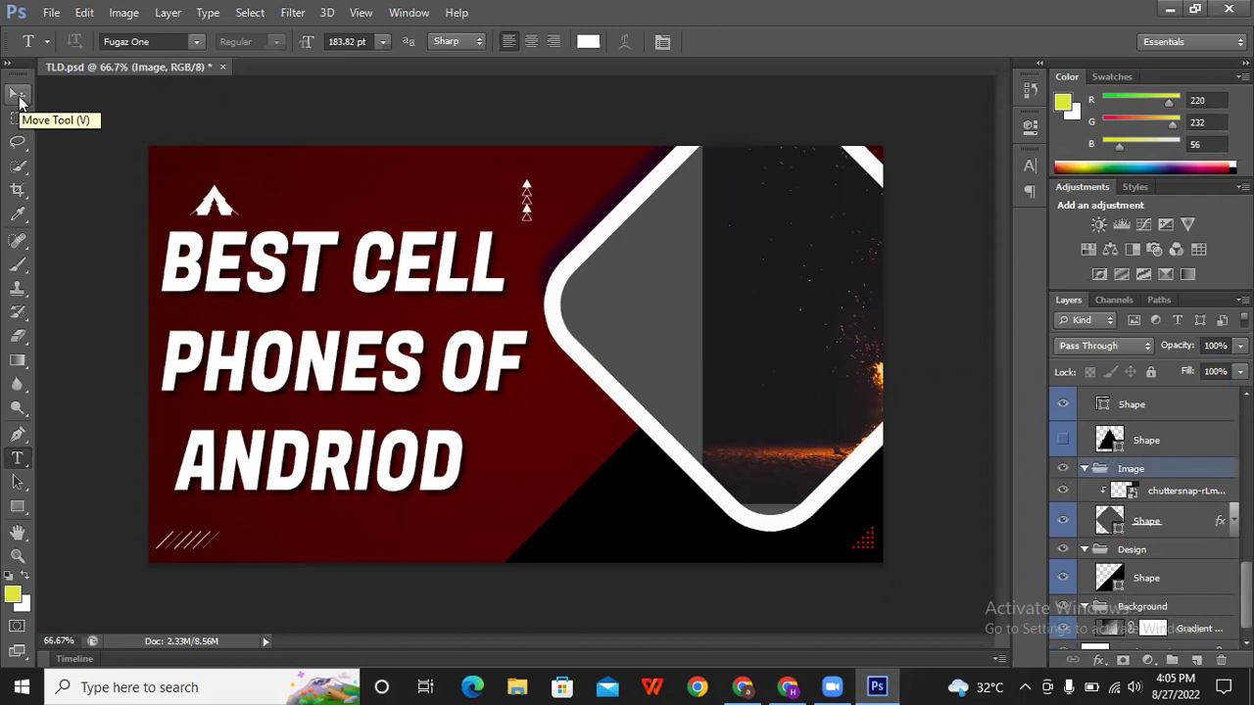
{"action": "left_click", "coordinate": [19, 96]}
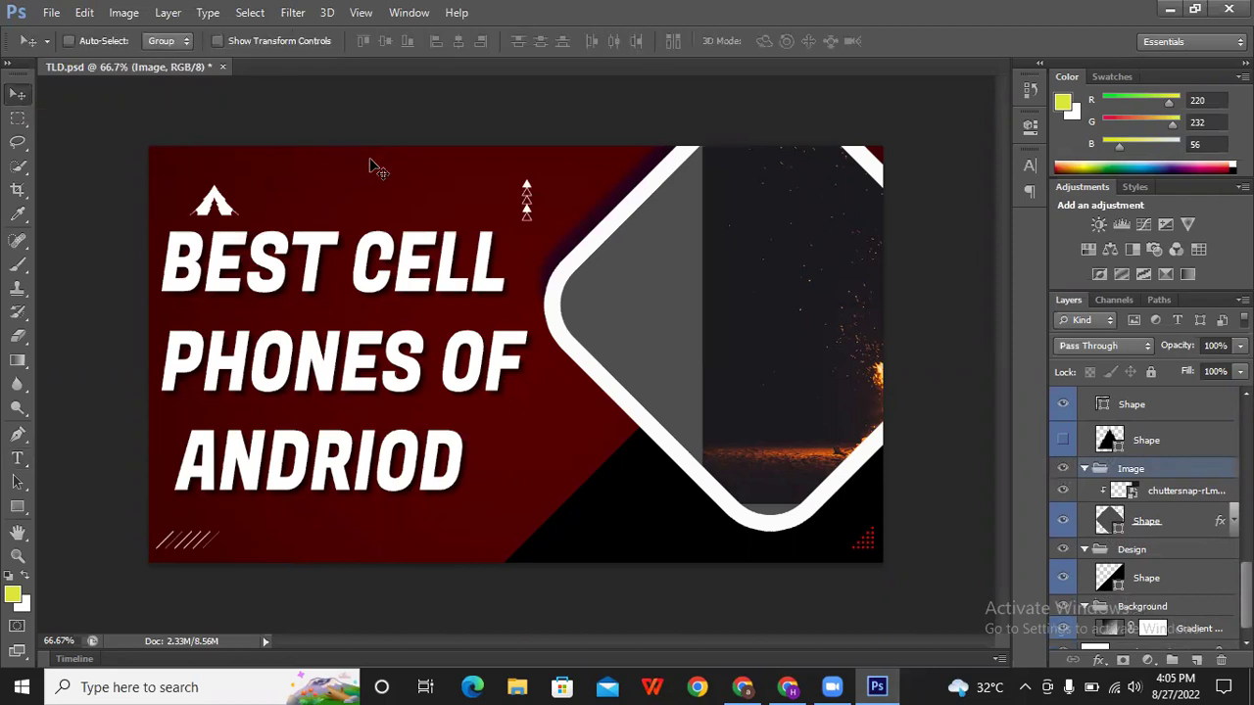
{"action": "key", "text": "ctrl+v"}
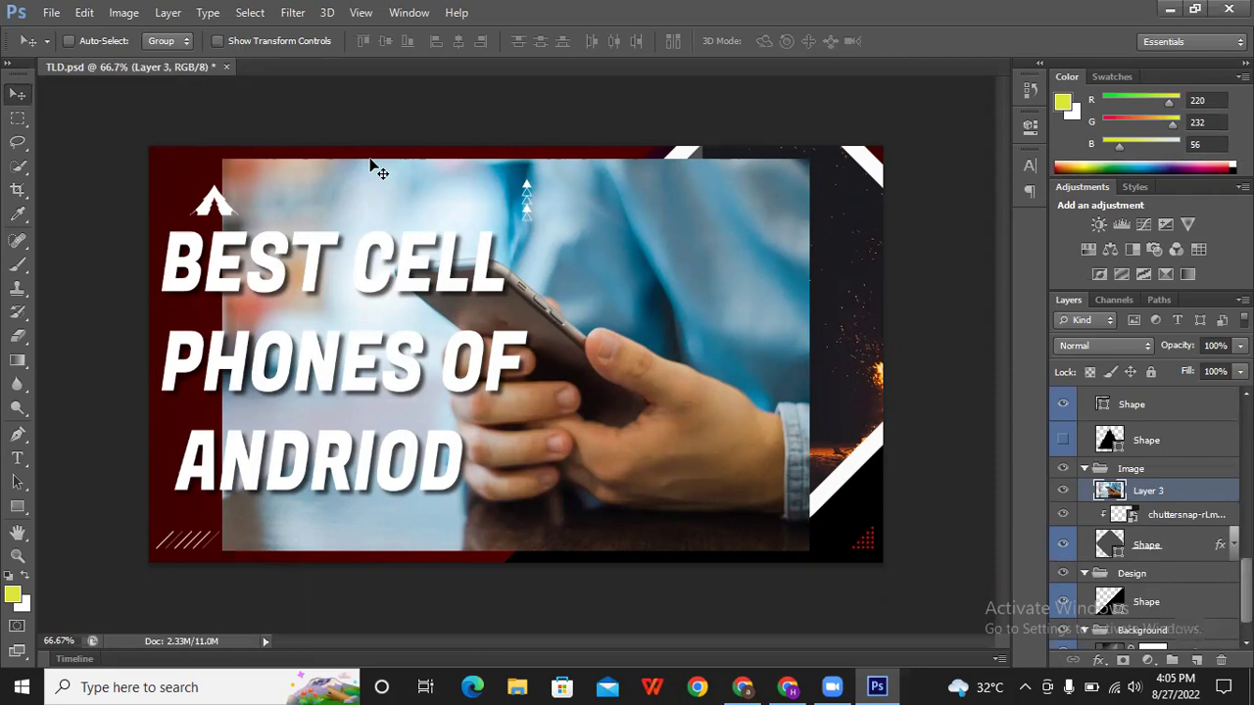
Step: Free-transform the phone photo to span from the canvas middle to the top-right corner
{"action": "key", "text": "ctrl+t"}
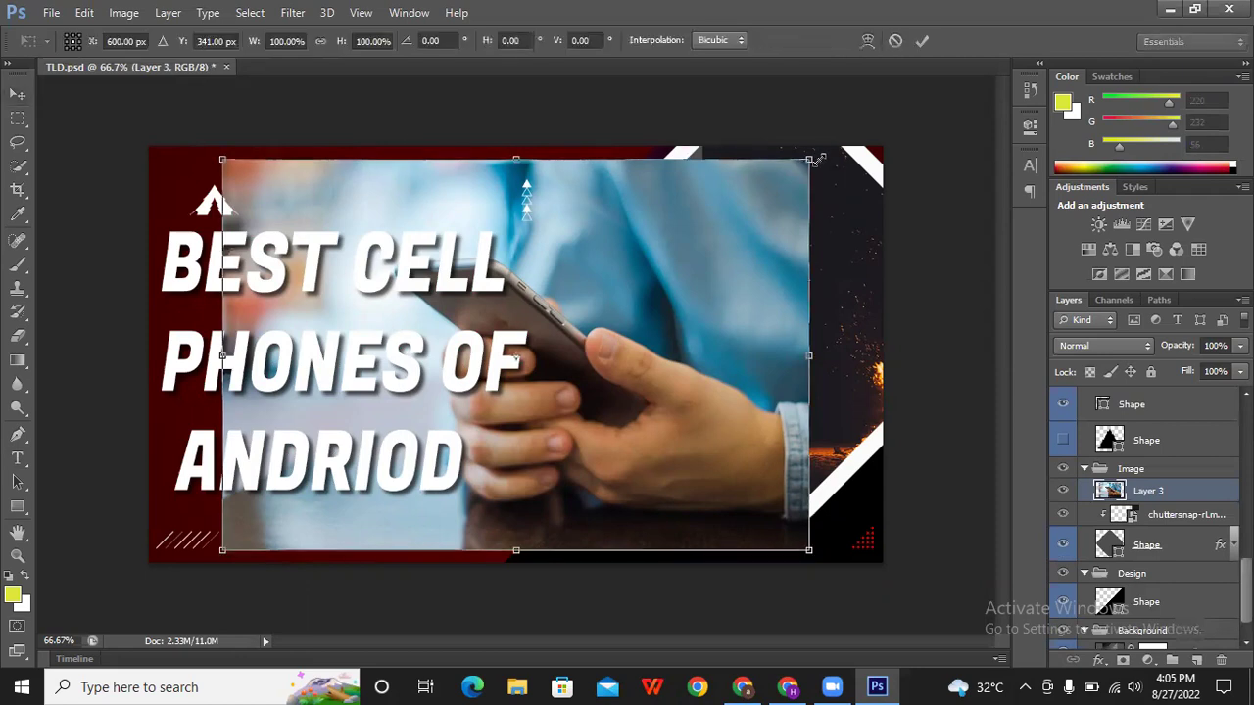
{"action": "left_click_drag", "start_coordinate": [813, 159], "coordinate": [882, 146]}
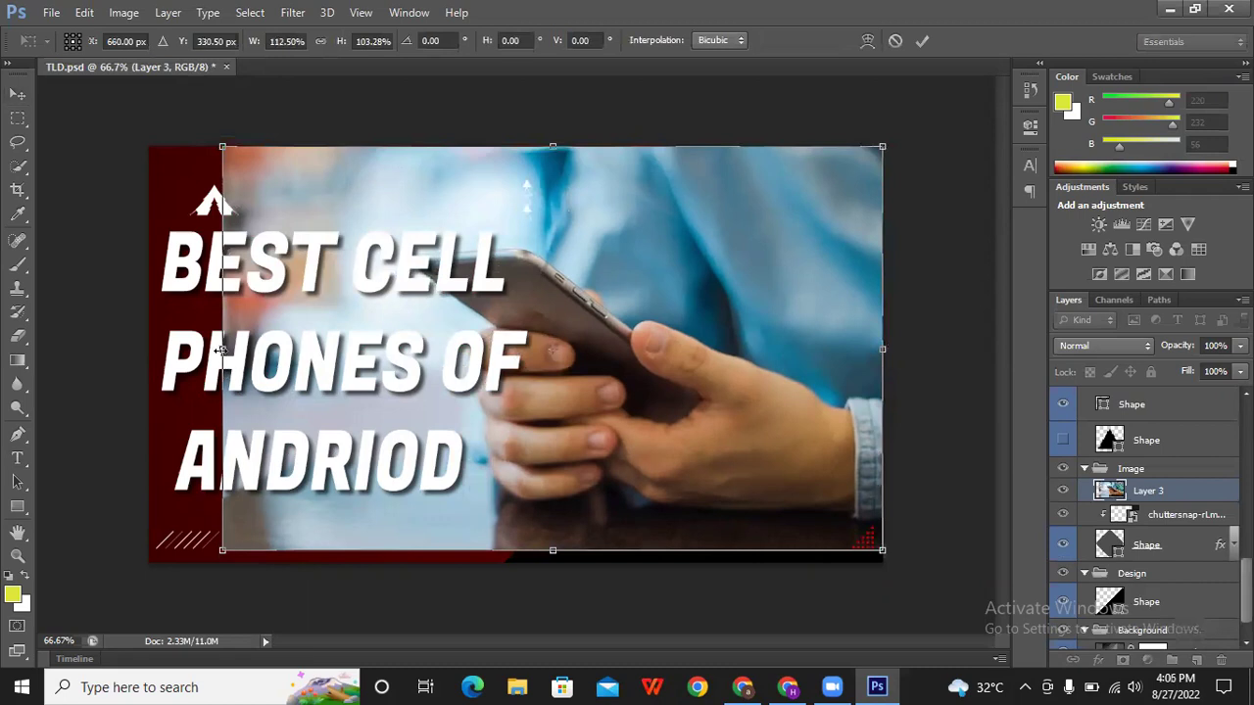
{"action": "left_click_drag", "start_coordinate": [222, 349], "coordinate": [525, 336]}
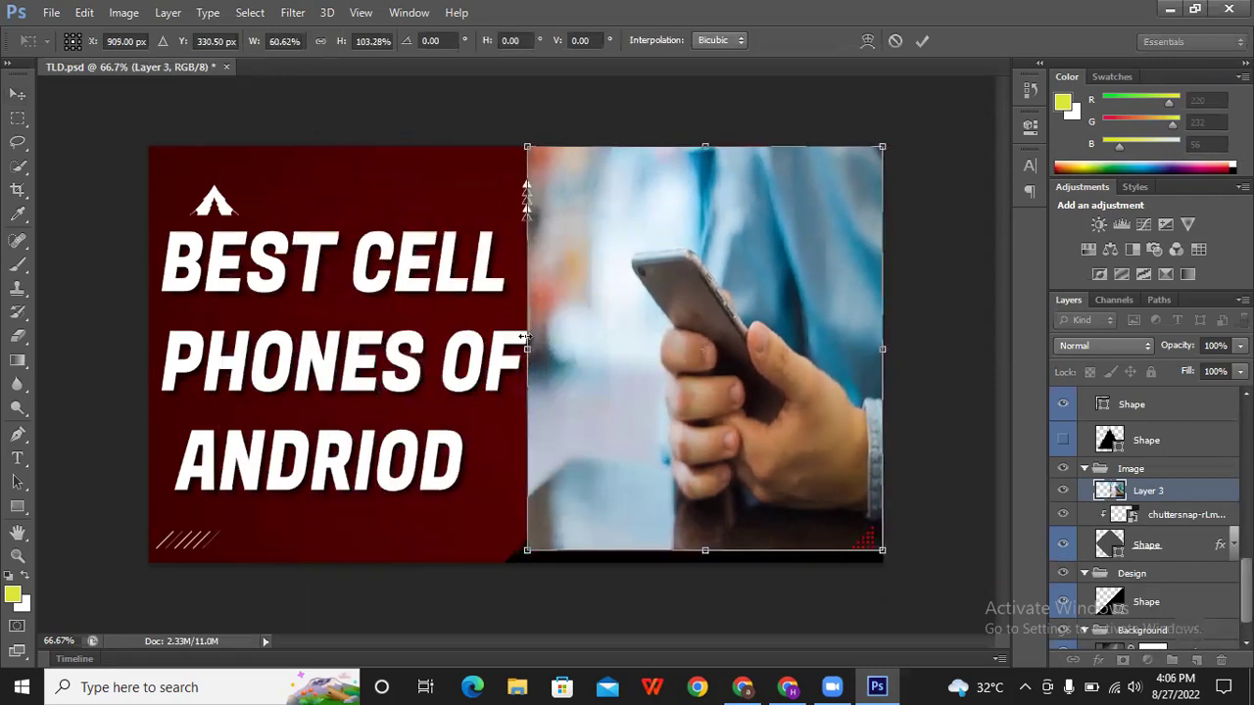
{"action": "left_click", "coordinate": [922, 40]}
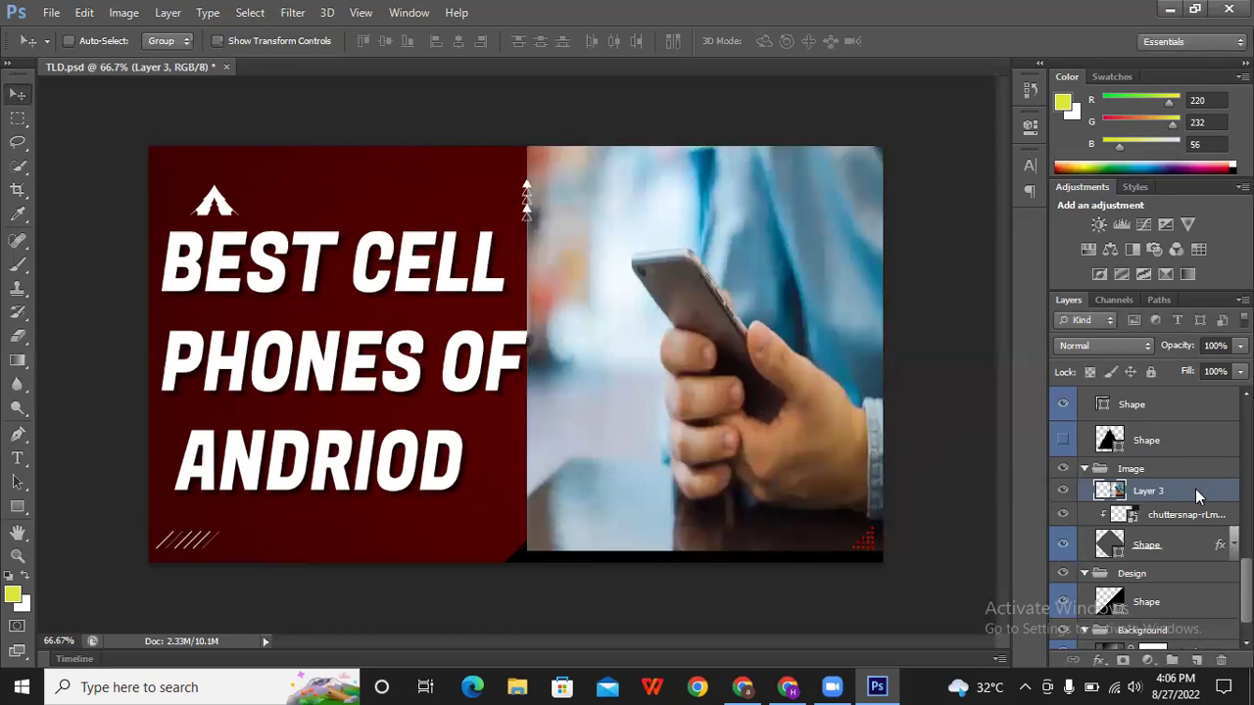
Step: Clip the phone photo layer into the rounded diamond frame and center the hand and phone inside
{"action": "right_click", "coordinate": [1196, 490]}
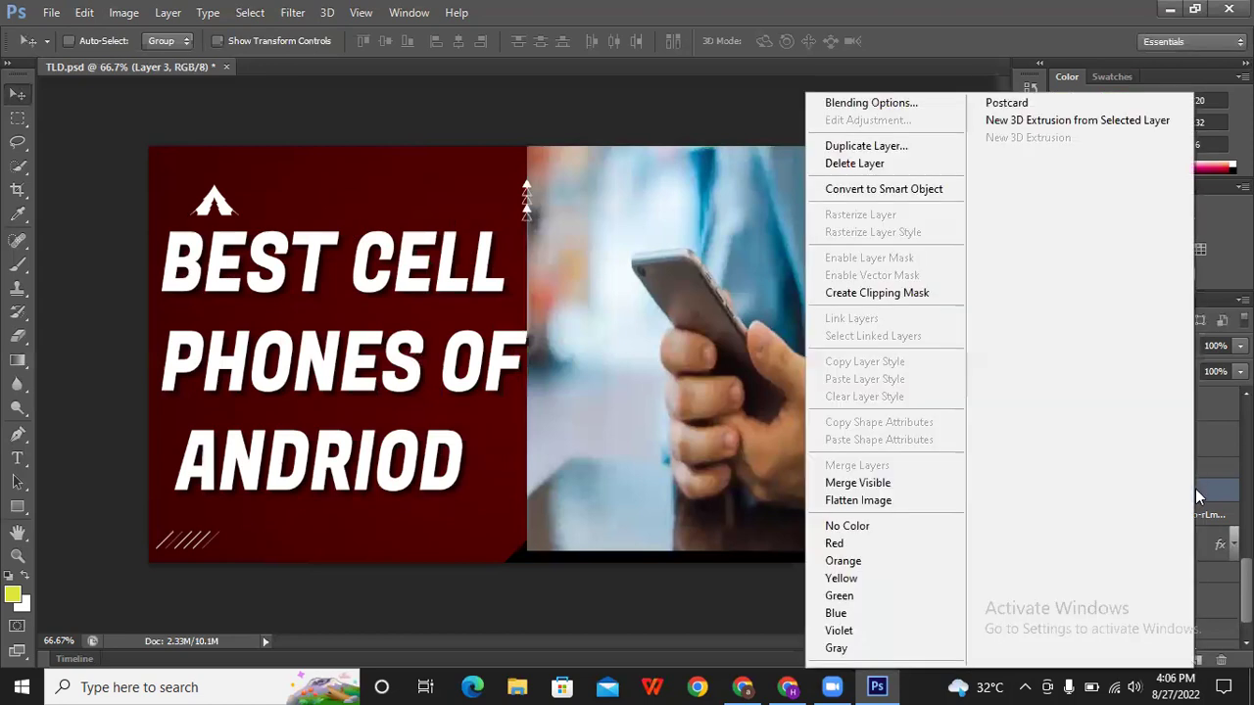
{"action": "left_click", "coordinate": [886, 296]}
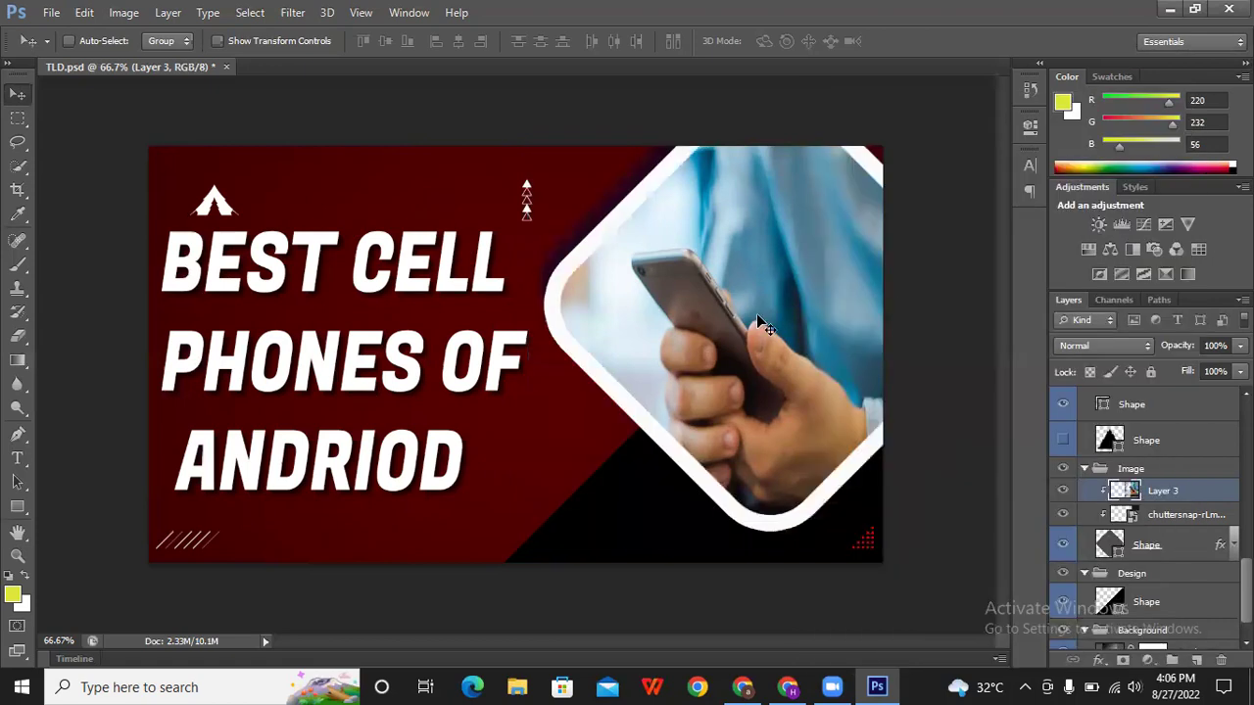
{"action": "mouse_move", "coordinate": [725, 322]}
{"action": "left_mouse_down"}
{"action": "mouse_move", "coordinate": [753, 294]}
{"action": "mouse_move", "coordinate": [741, 292]}
{"action": "left_mouse_up"}
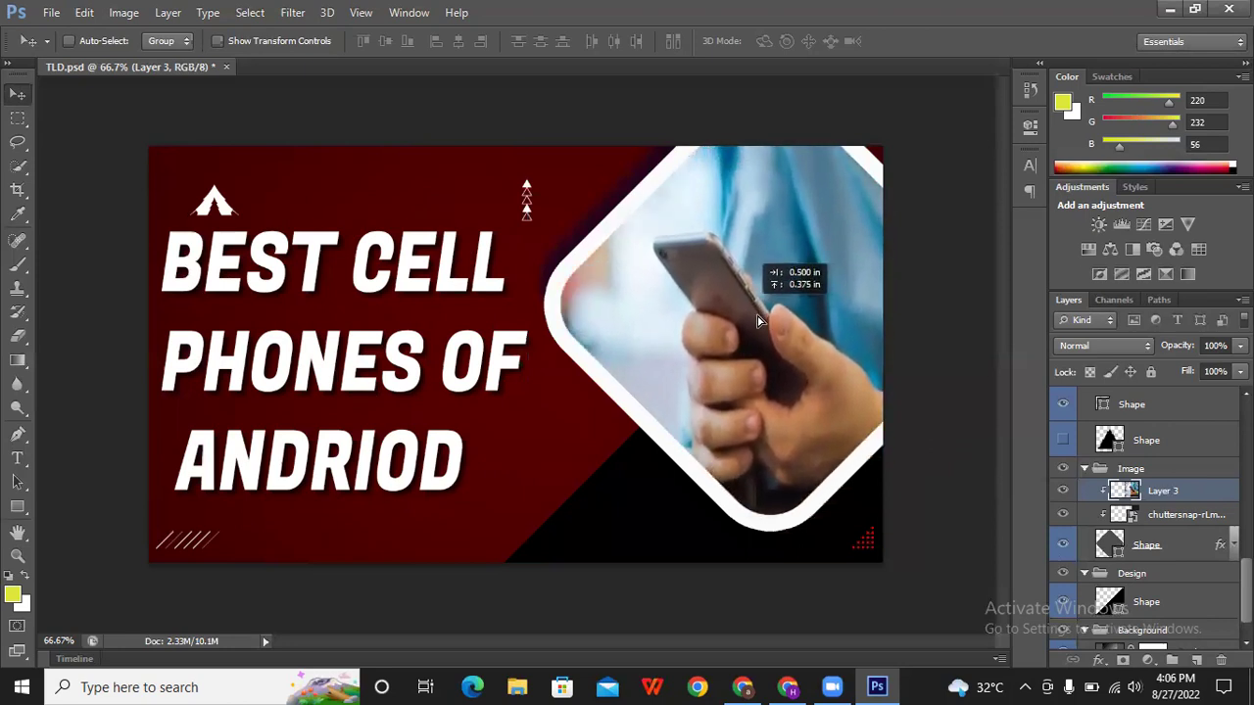
{"action": "left_click_drag", "start_coordinate": [742, 292], "coordinate": [730, 302]}
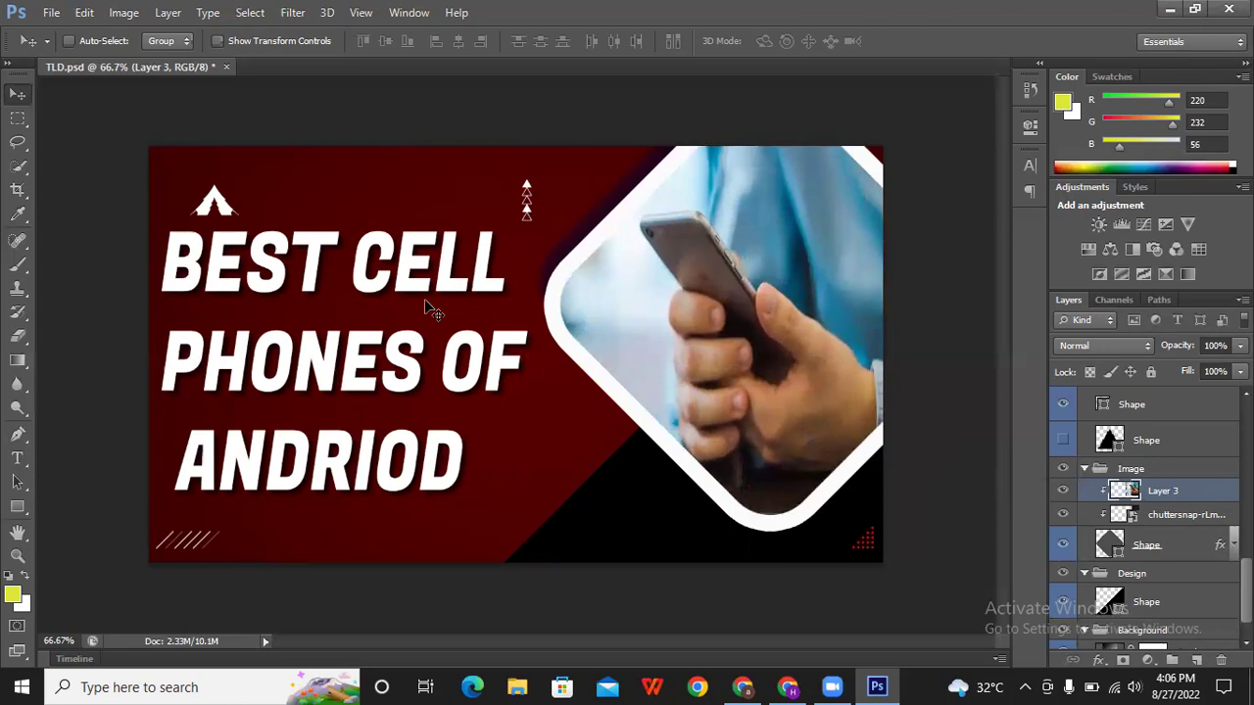
{"action": "left_click", "coordinate": [47, 18]}
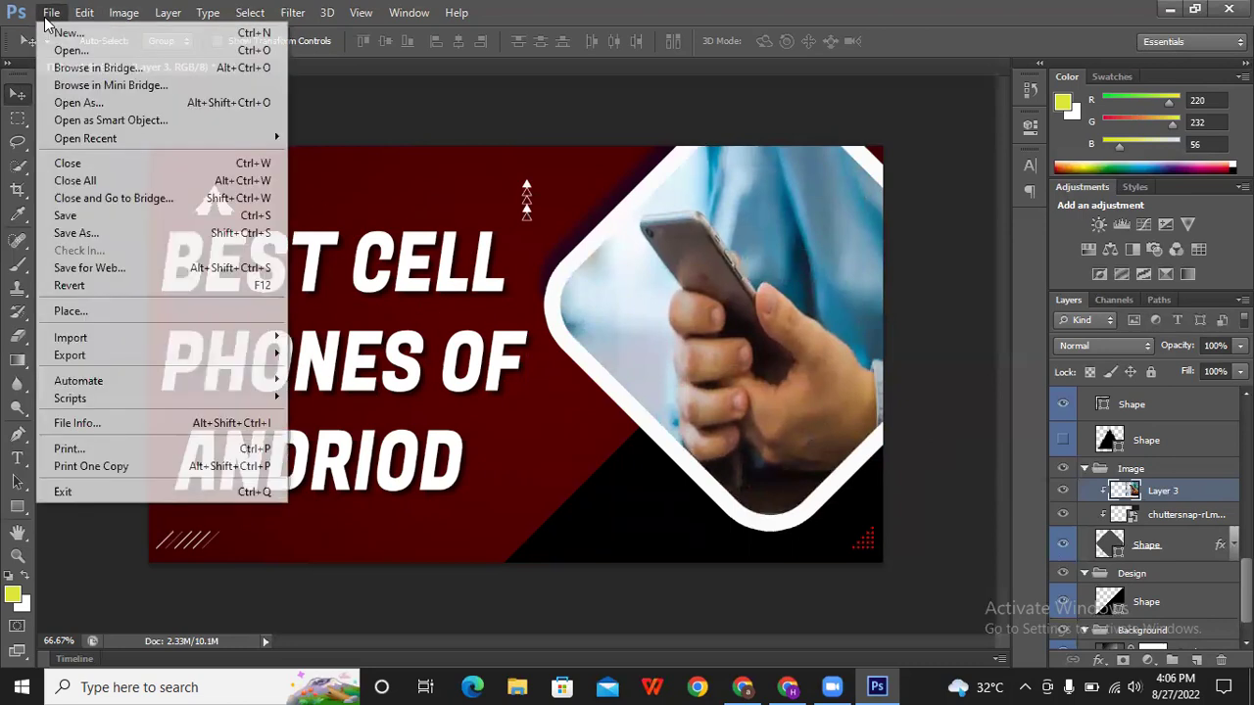
{"action": "left_click", "coordinate": [162, 269]}
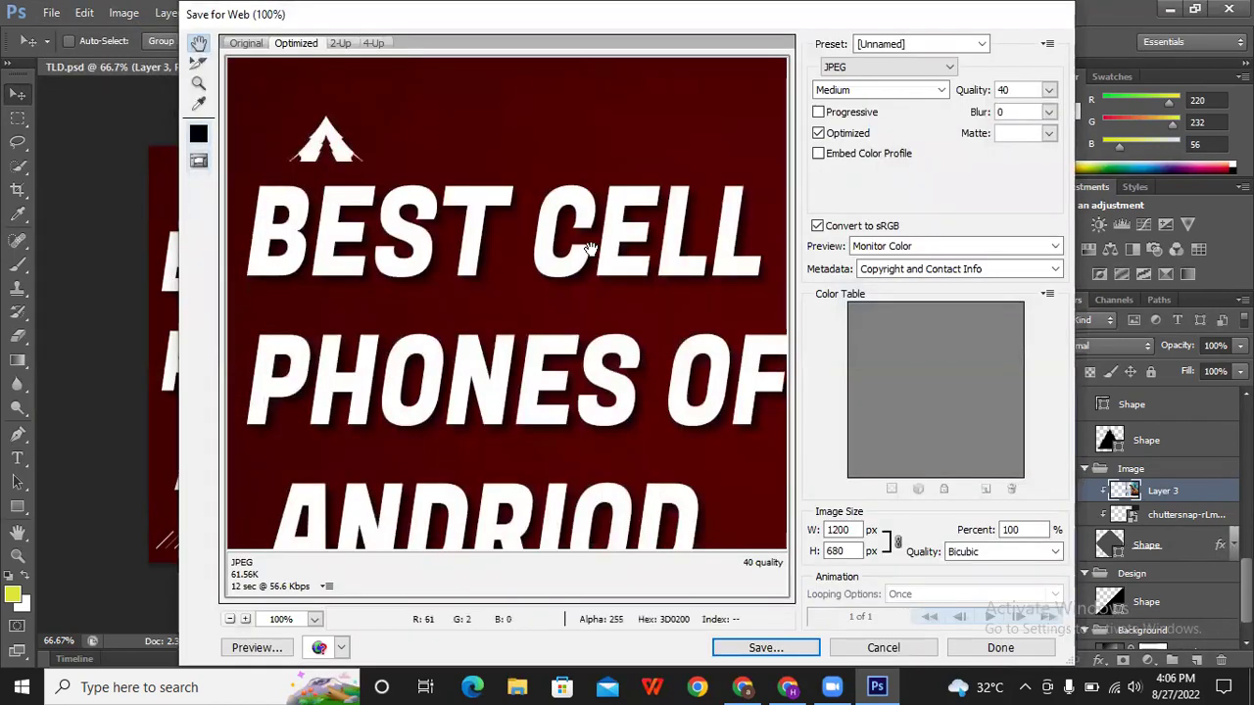
{"action": "left_click", "coordinate": [229, 621]}
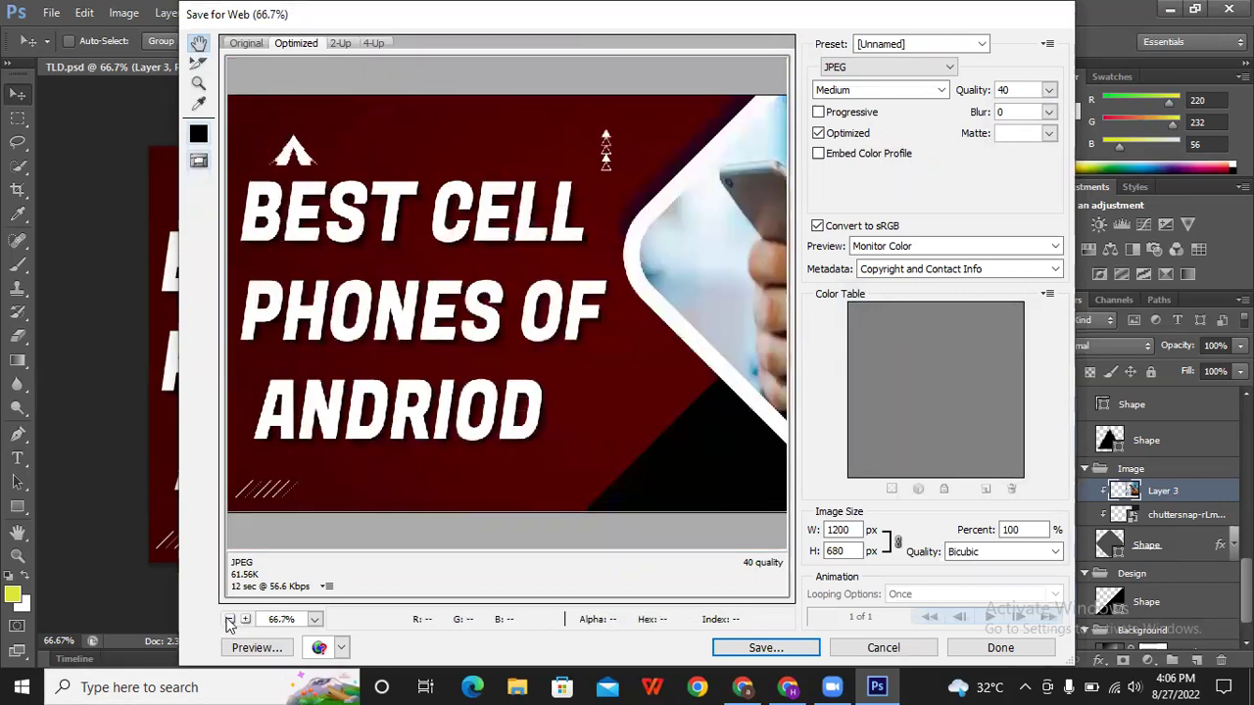
{"action": "left_click", "coordinate": [229, 621]}
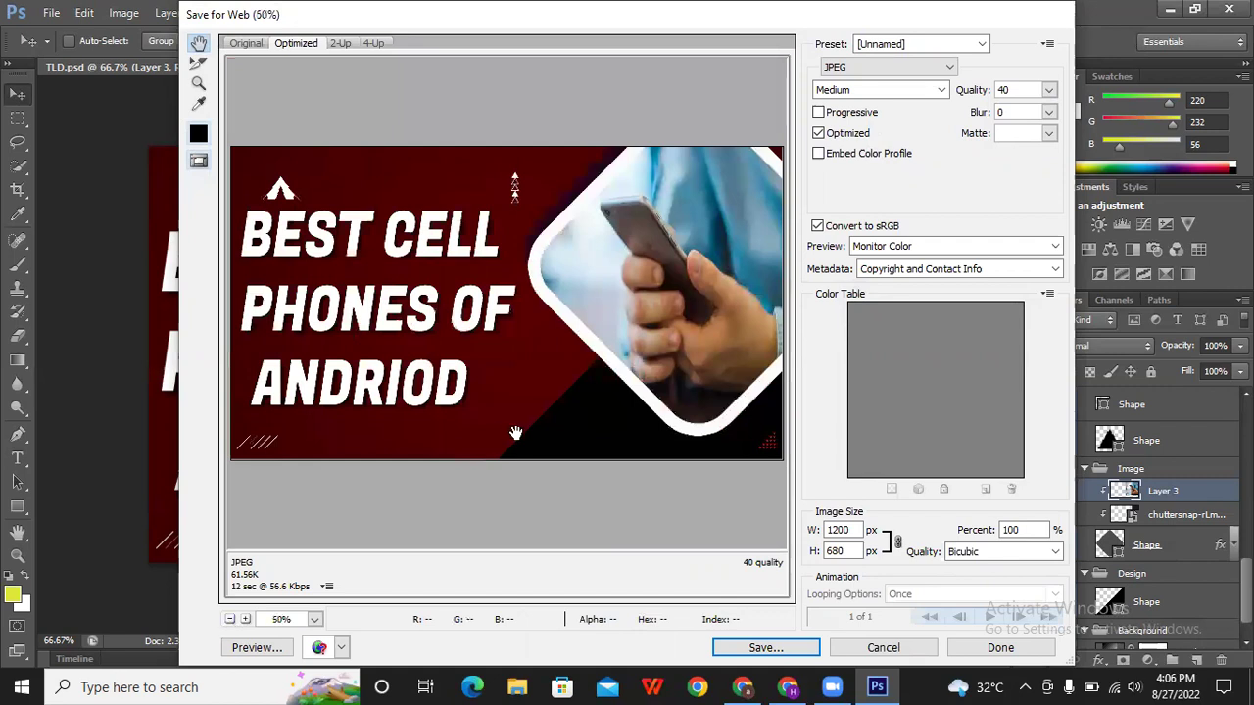
{"action": "left_click", "coordinate": [767, 648]}
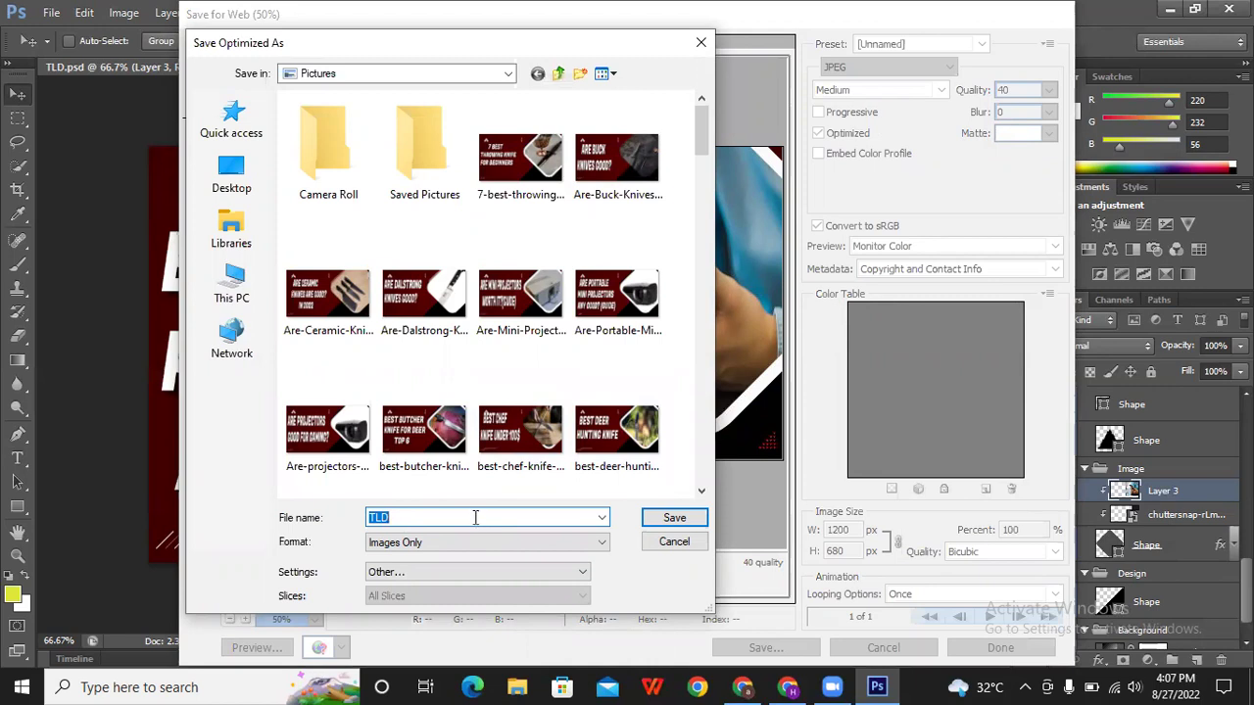
{"action": "left_click", "coordinate": [683, 542]}
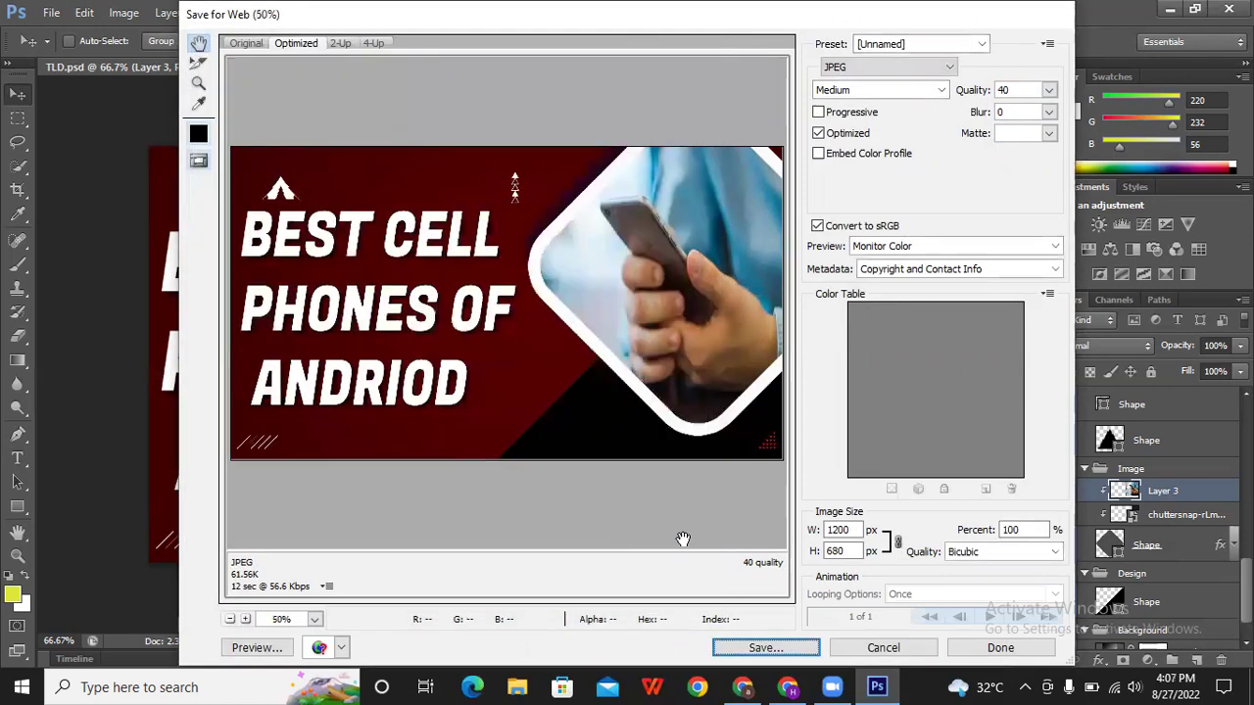
Step: Close the Save for Web preview and delete Layer 3, the phone photo, confirming the prompt
{"action": "left_click", "coordinate": [866, 648]}
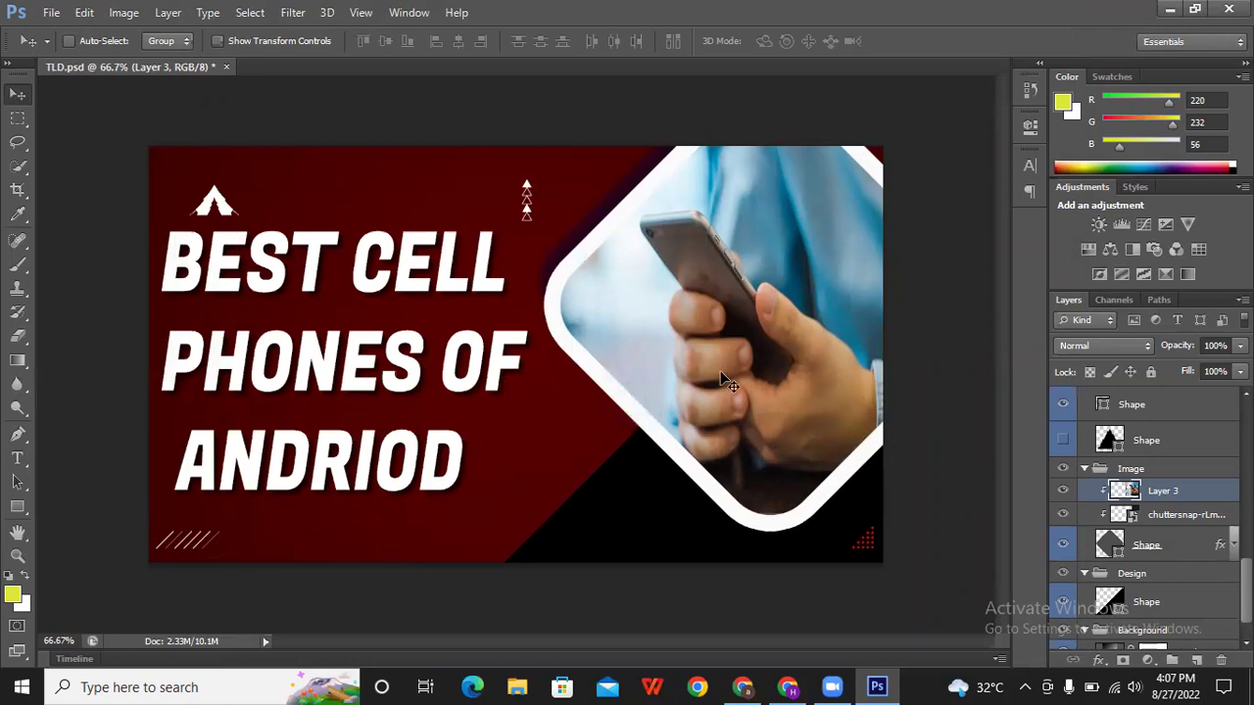
{"action": "right_click", "coordinate": [1200, 490]}
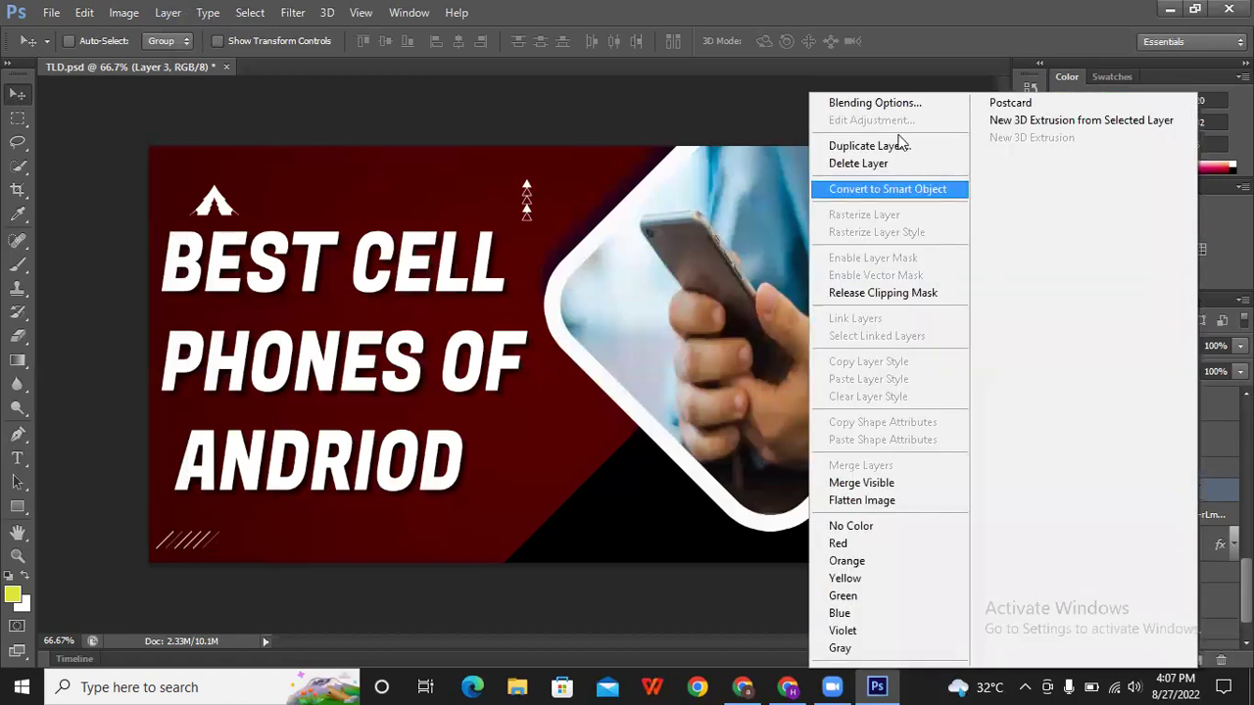
{"action": "left_click", "coordinate": [882, 164]}
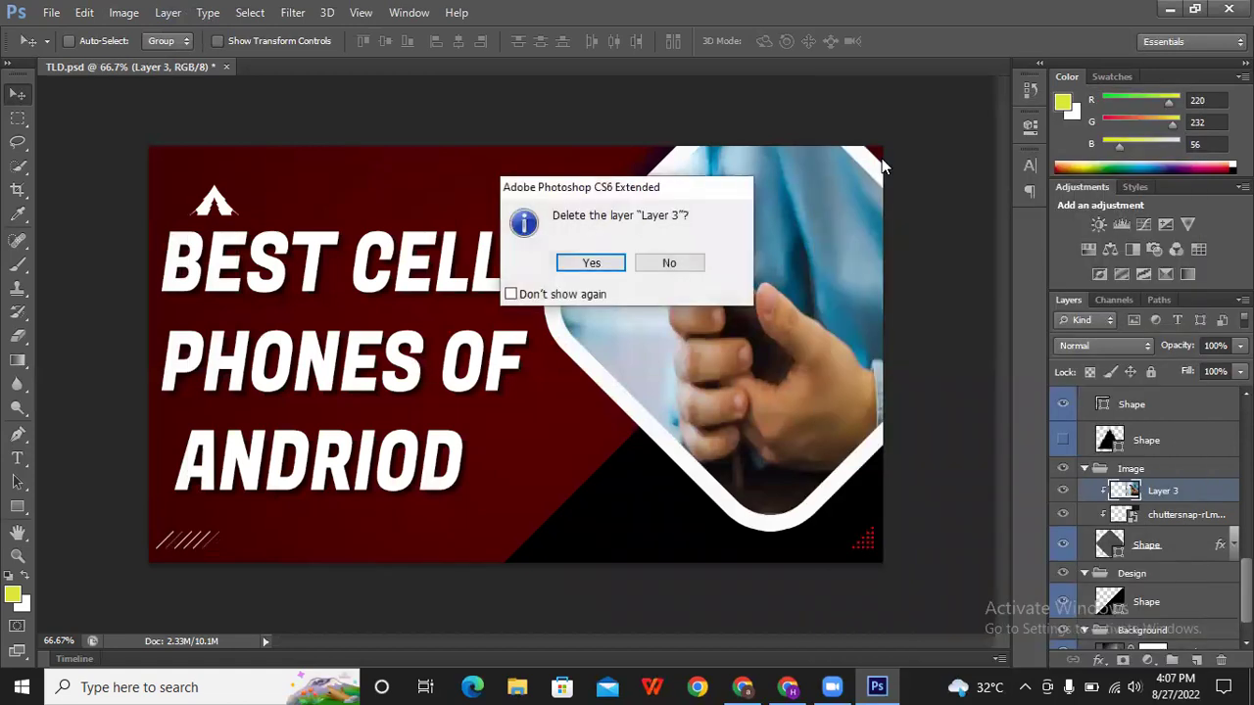
{"action": "left_click", "coordinate": [594, 261]}
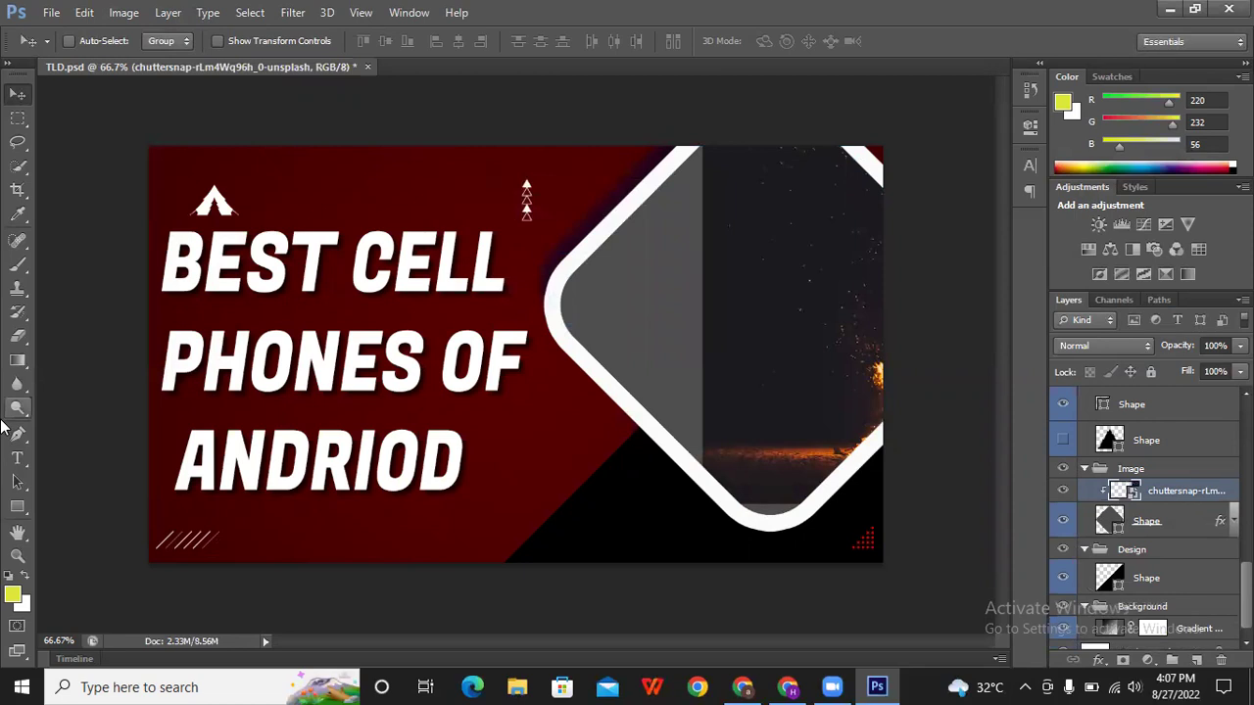
Step: Replace the old headline text with the words BEST KNIFE SET UNDER
{"action": "left_click", "coordinate": [18, 458]}
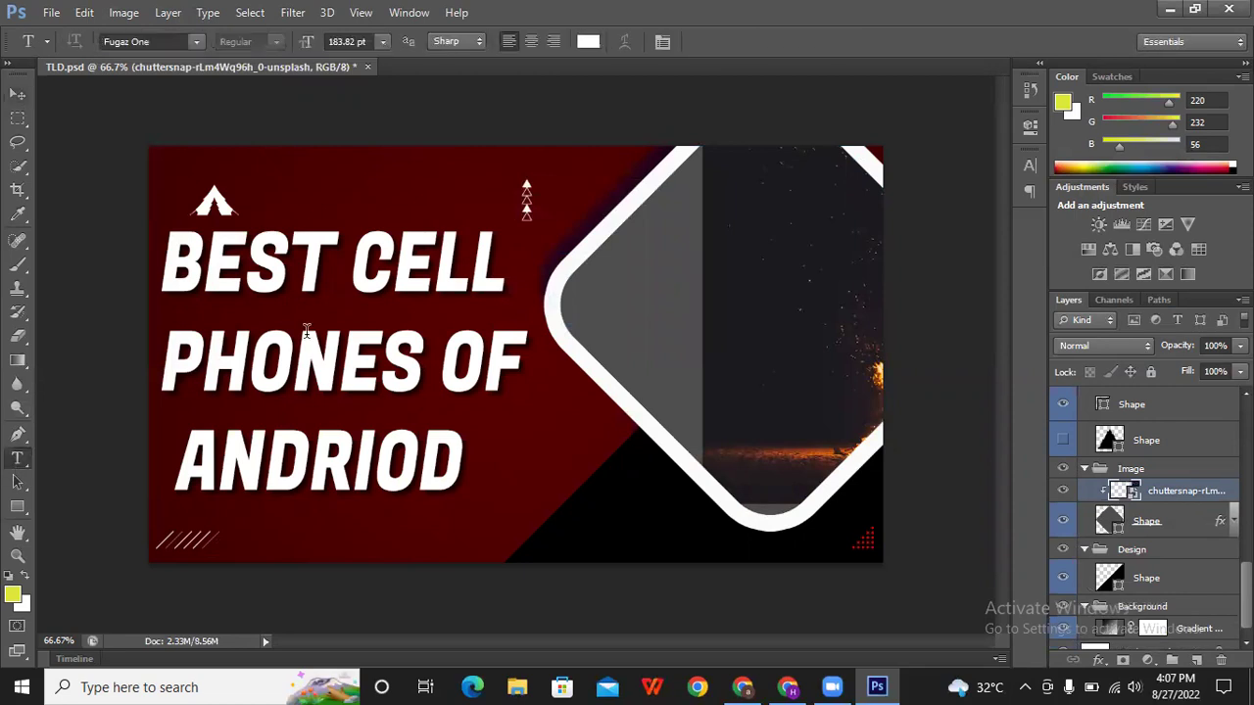
{"action": "left_click", "coordinate": [307, 331]}
{"action": "key", "text": "ctrl+a"}
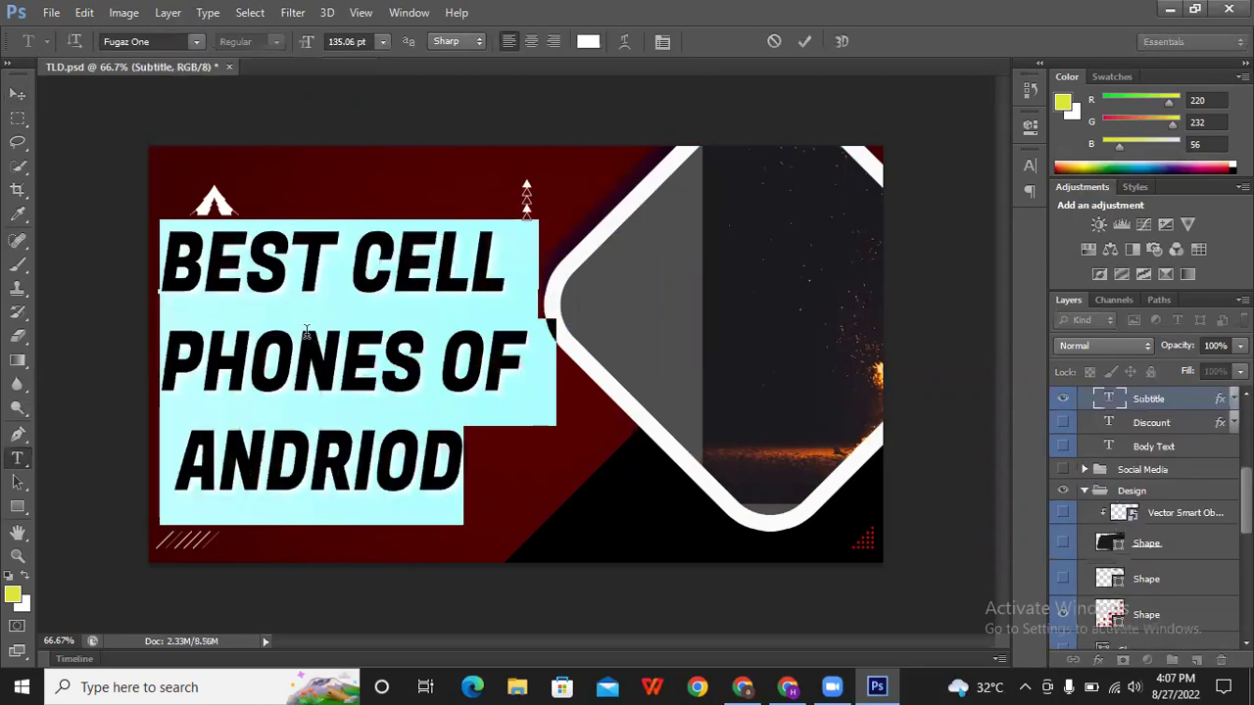
{"action": "key", "text": "BackSpace"}
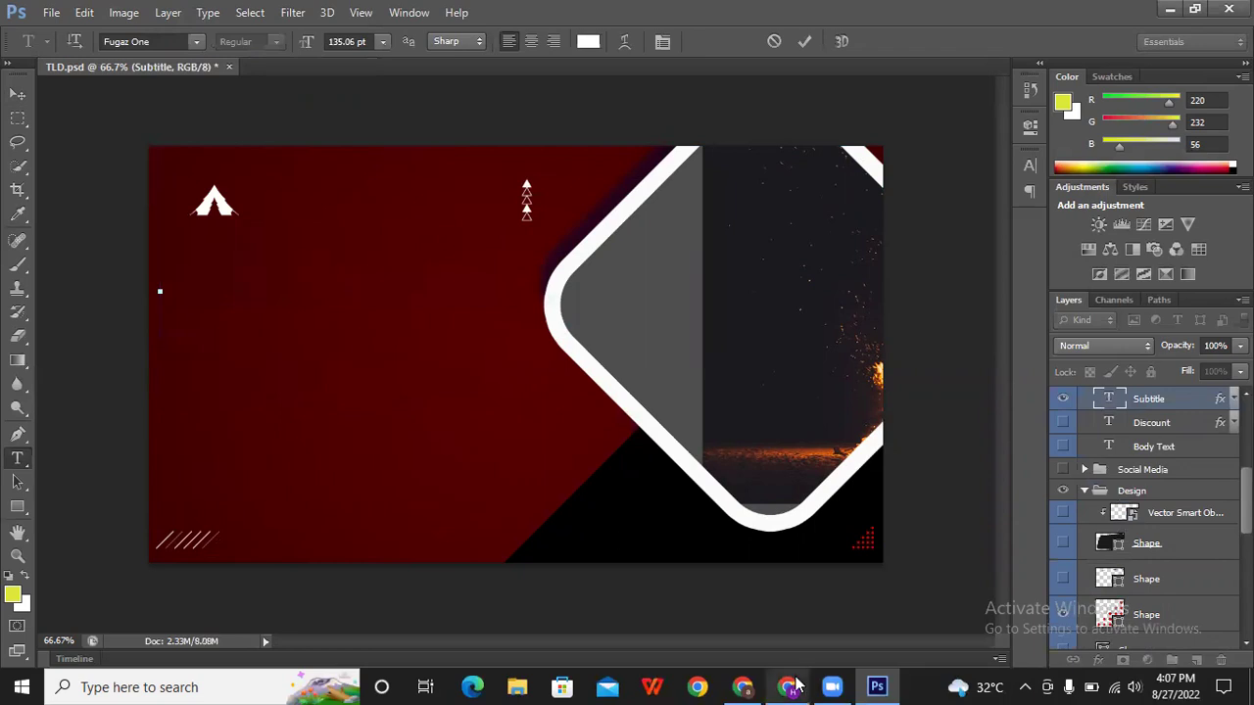
{"action": "left_click", "coordinate": [742, 687]}
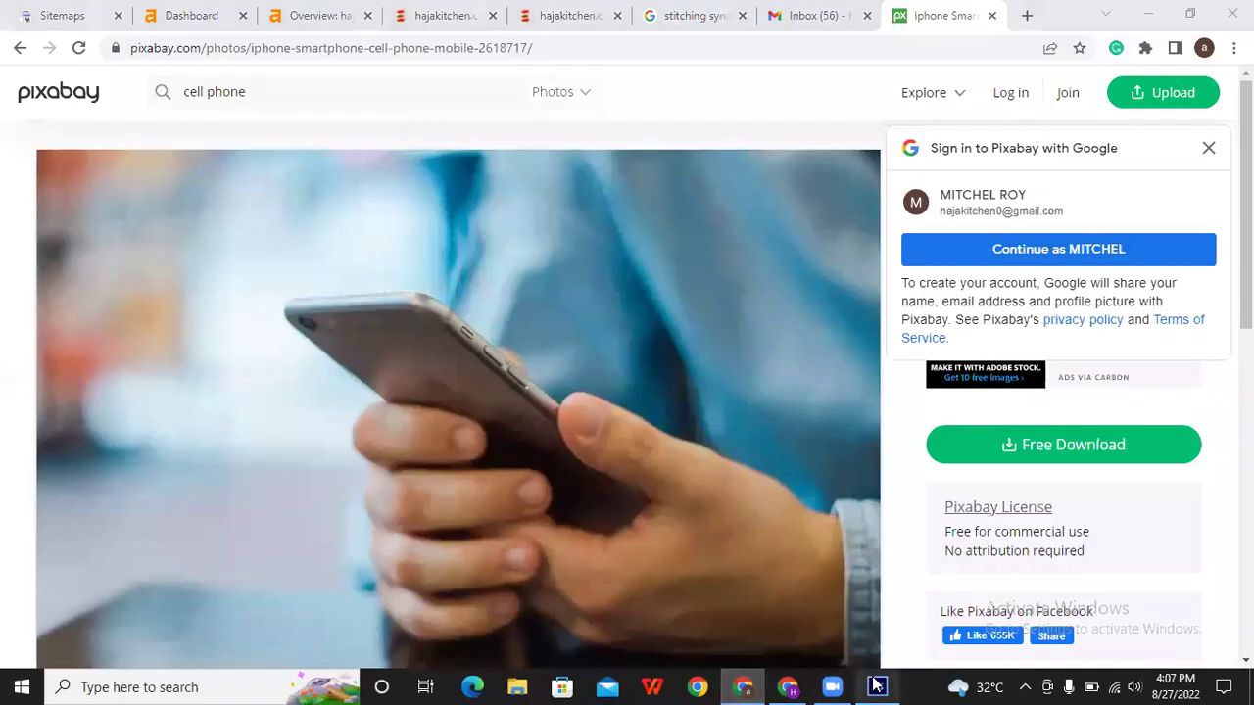
{"action": "left_click", "coordinate": [877, 686]}
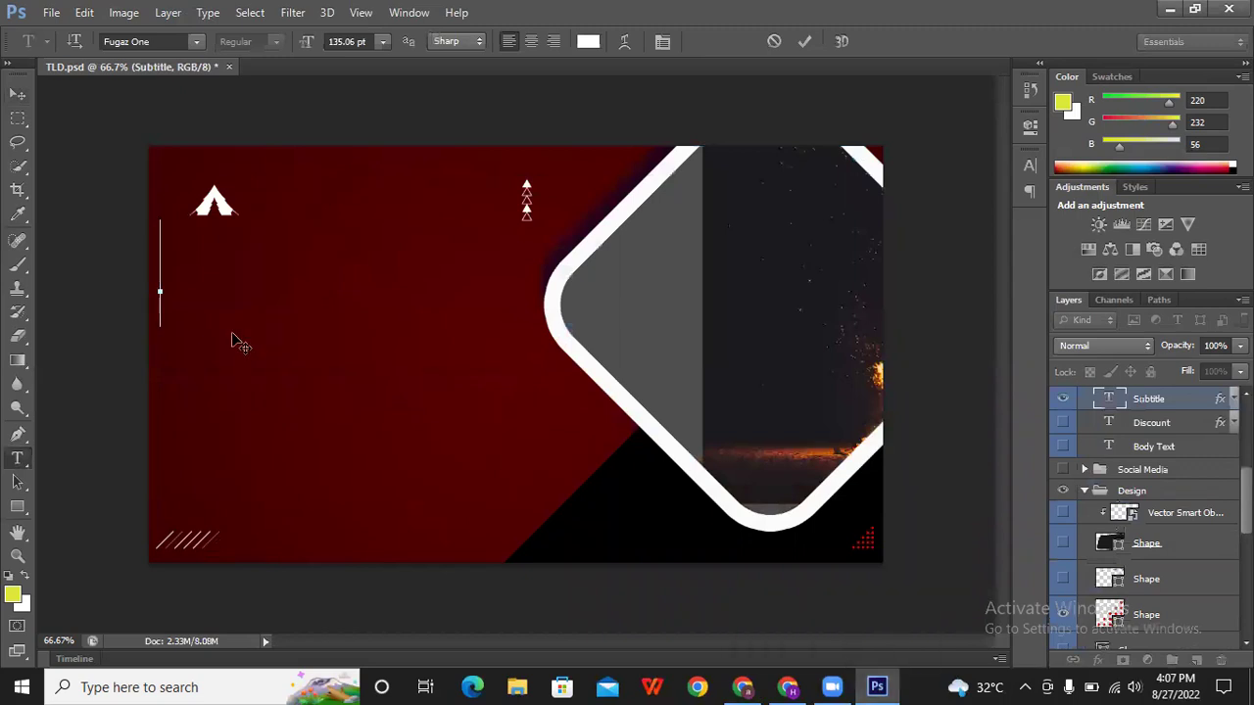
{"action": "type", "text": "BE"}
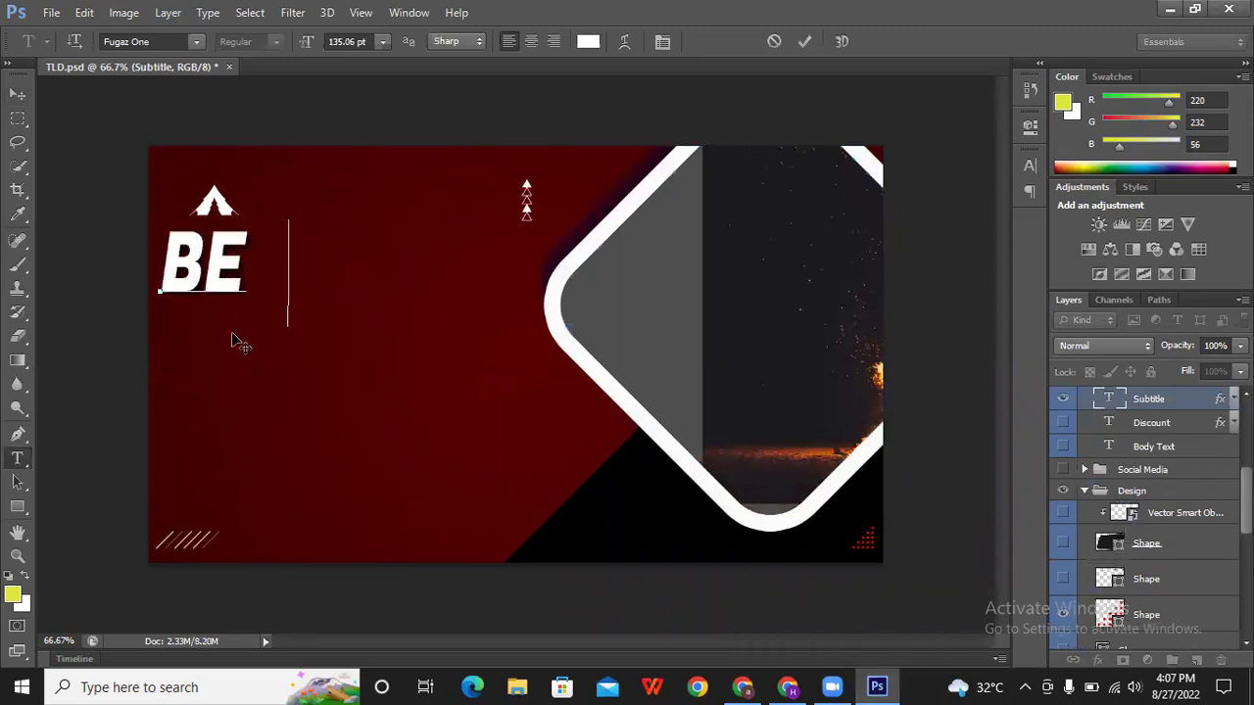
{"action": "type", "text": "ST KN"}
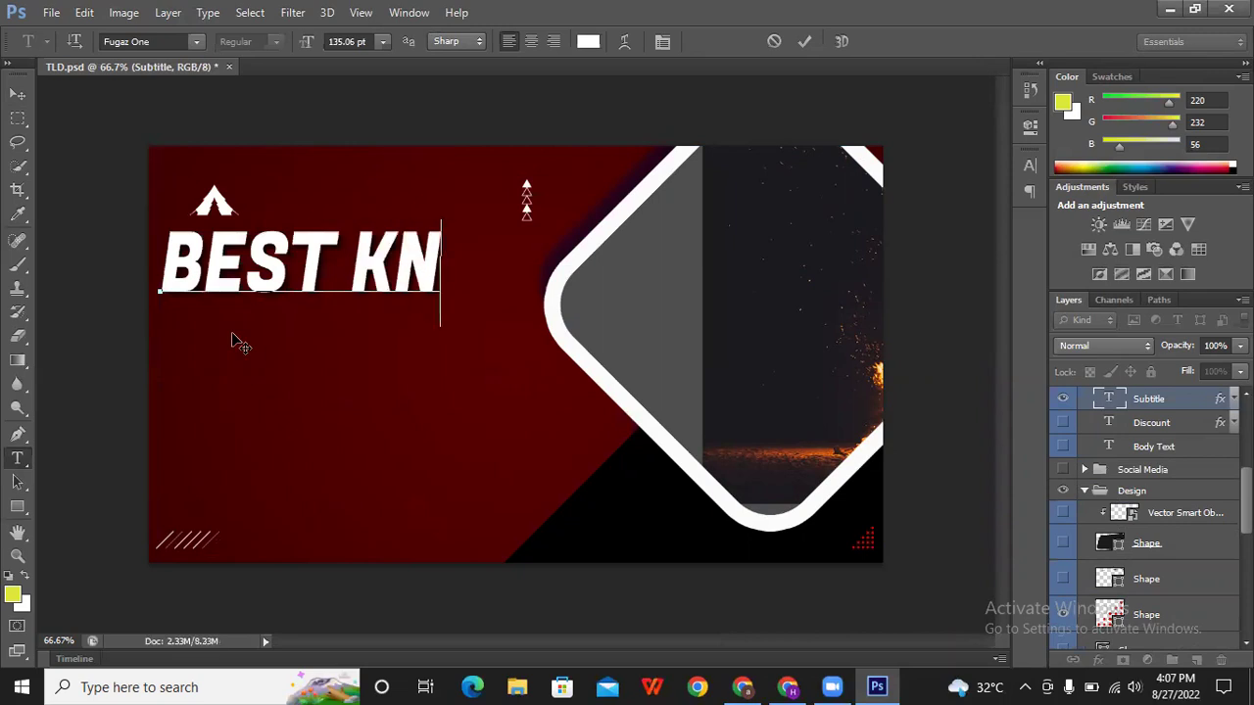
{"action": "type", "text": "IFE "}
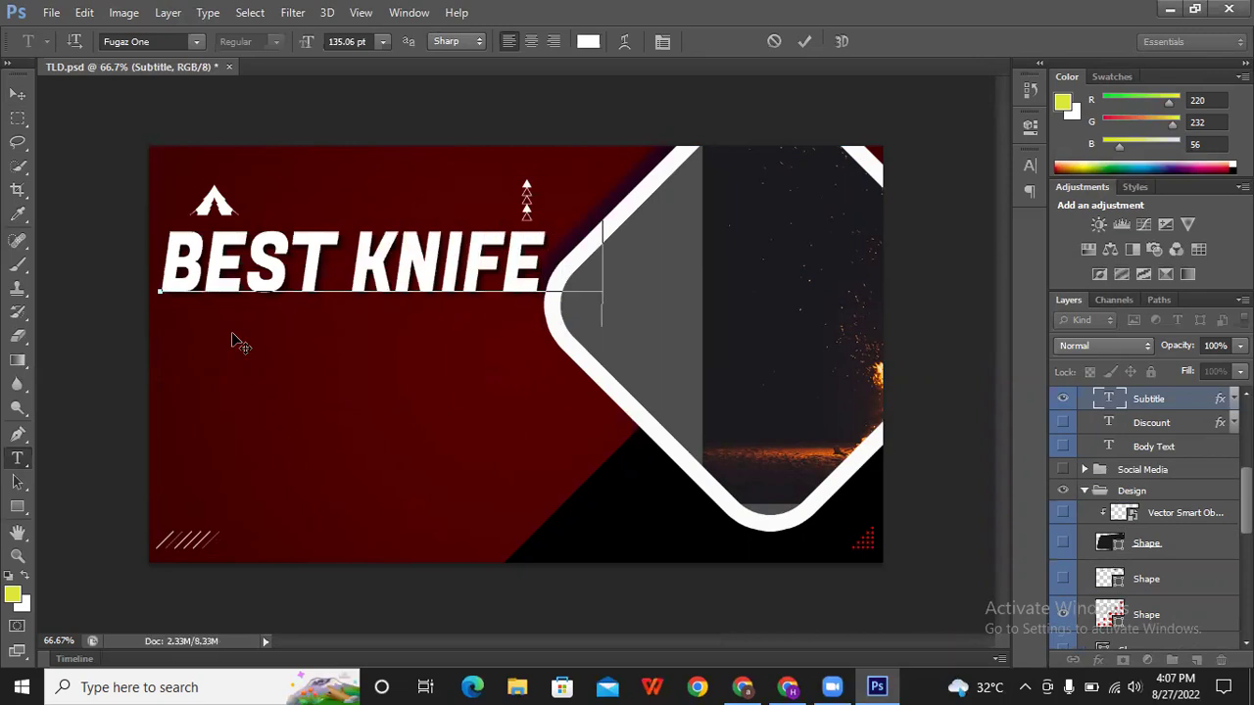
{"action": "type", "text": "SETR"}
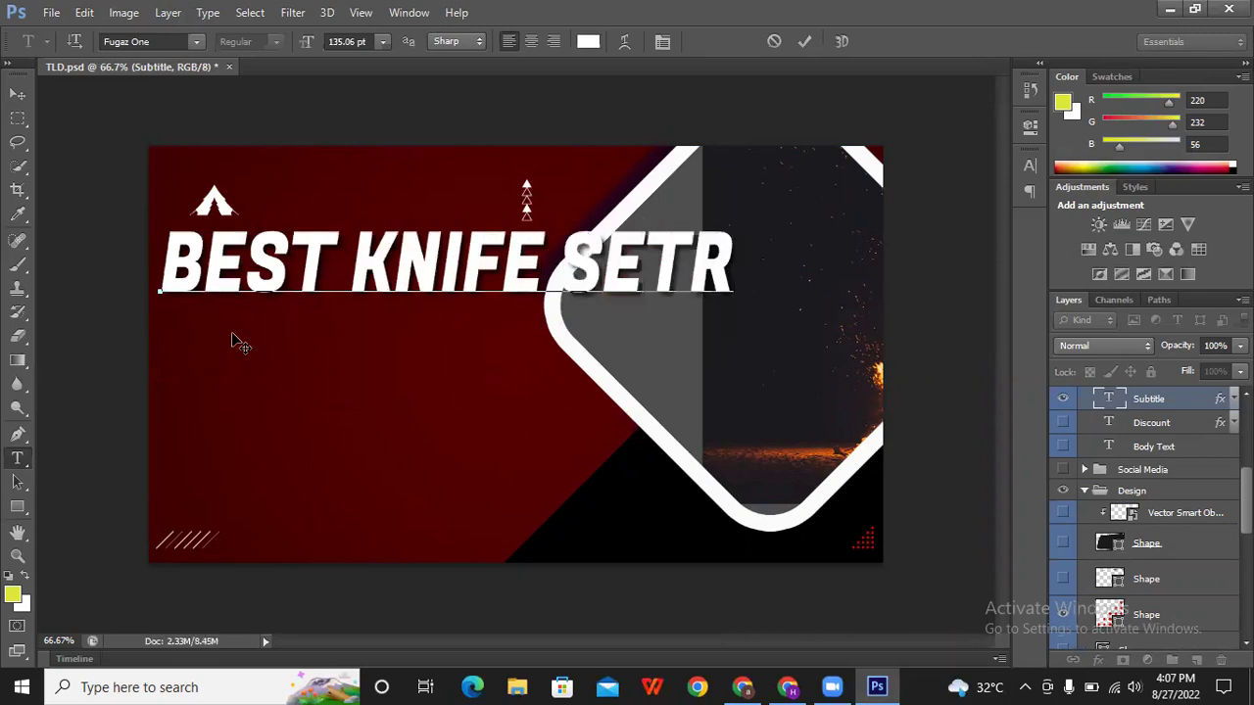
{"action": "key", "text": "BackSpace"}
{"action": "type", "text": "UNDE"}
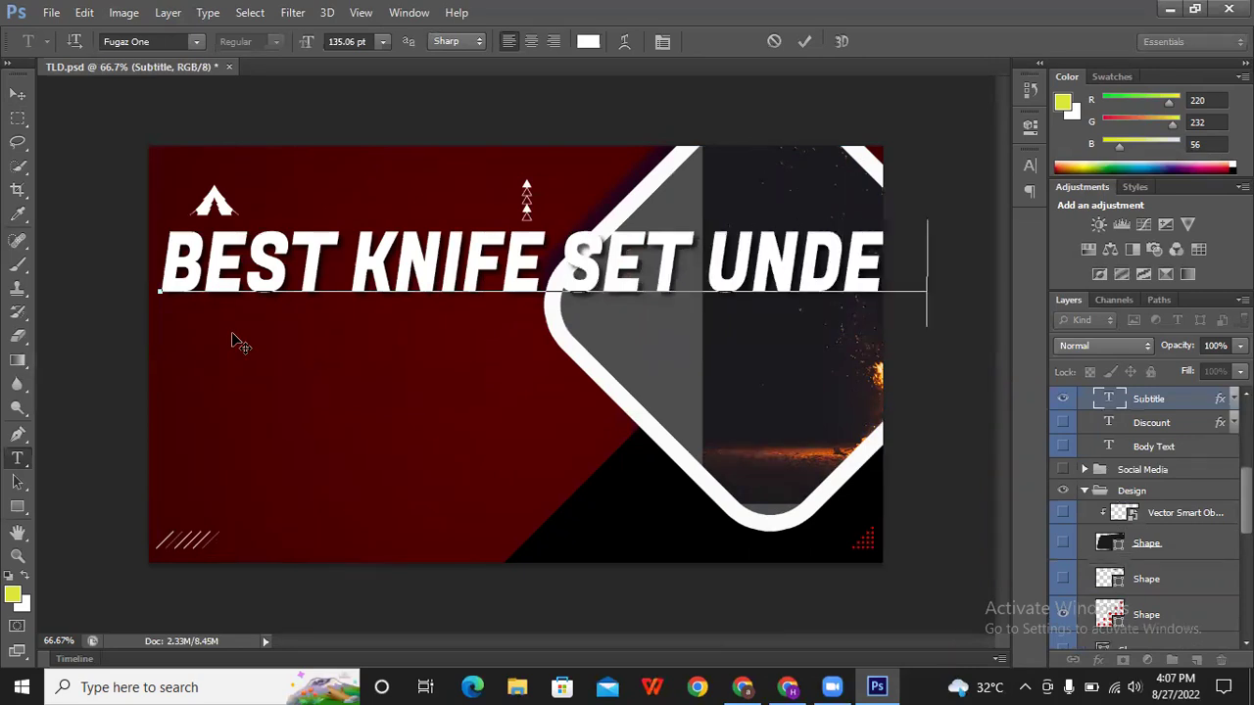
{"action": "type", "text": "R"}
Step: Break the headline onto two lines before SET, enlarge it to fill the left side, and commit
{"action": "left_click", "coordinate": [553, 245]}
{"action": "key", "text": "Return"}
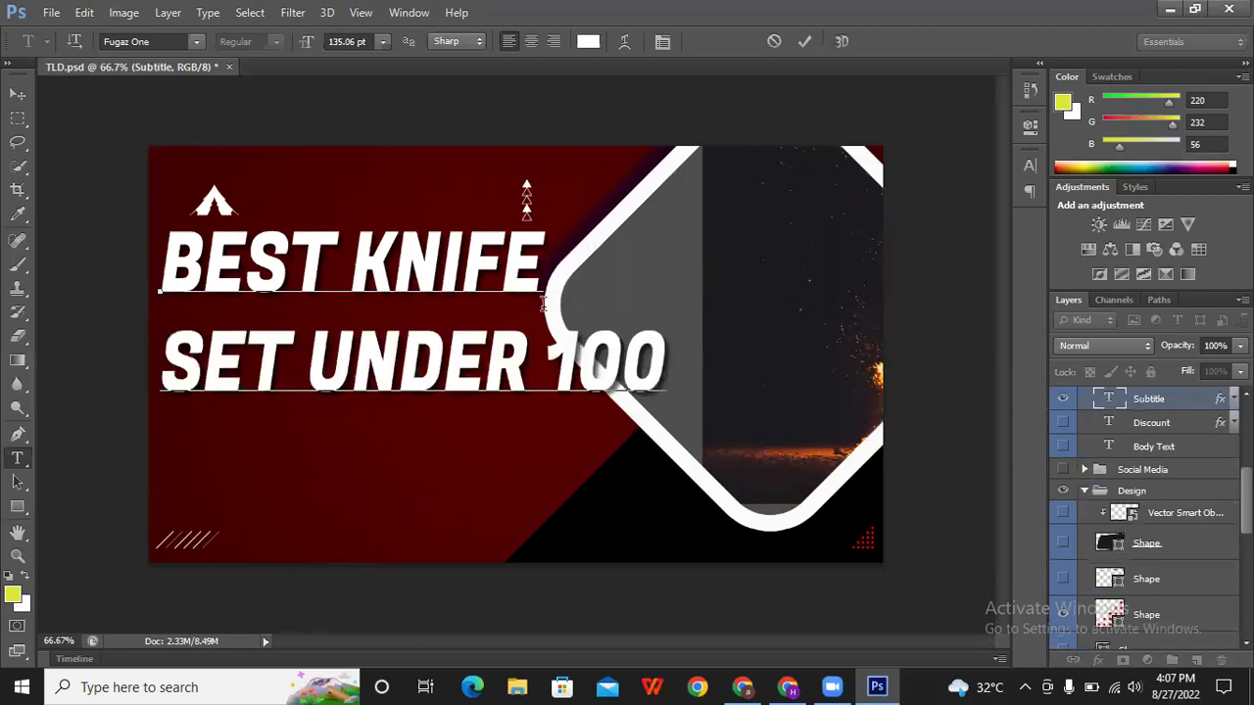
{"action": "key", "text": "ctrl"}
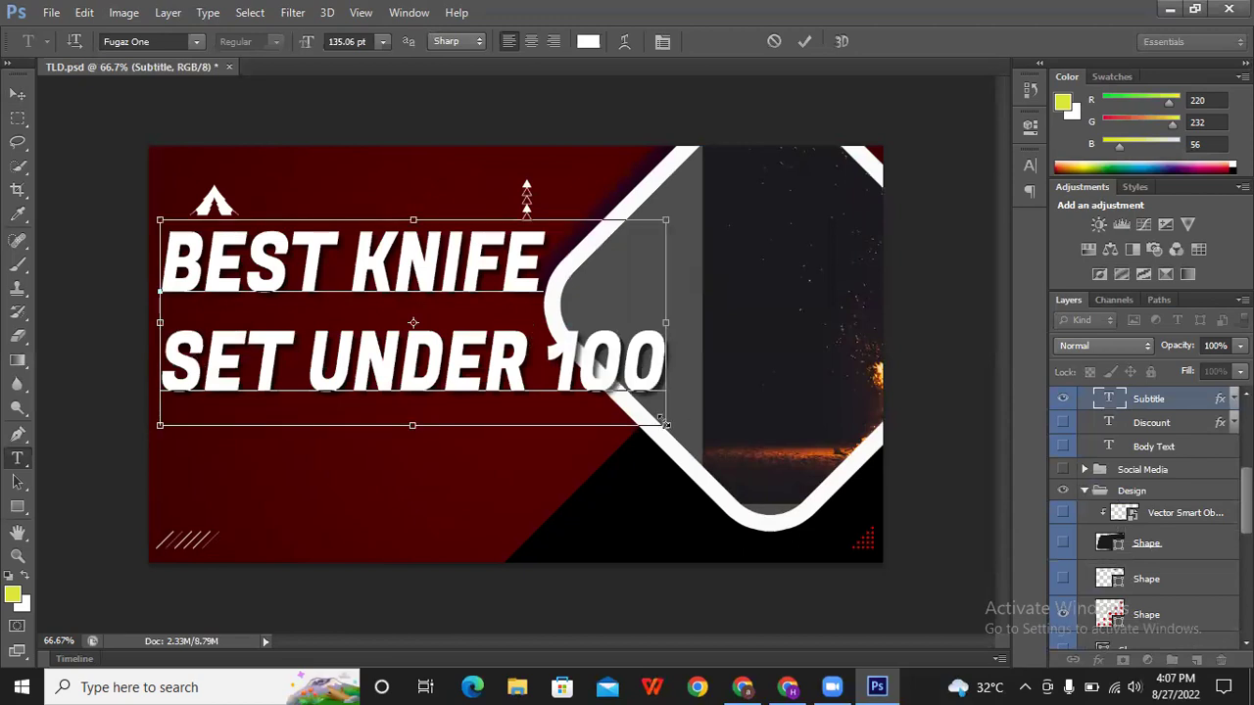
{"action": "left_click_drag", "start_coordinate": [663, 422], "coordinate": [550, 512]}
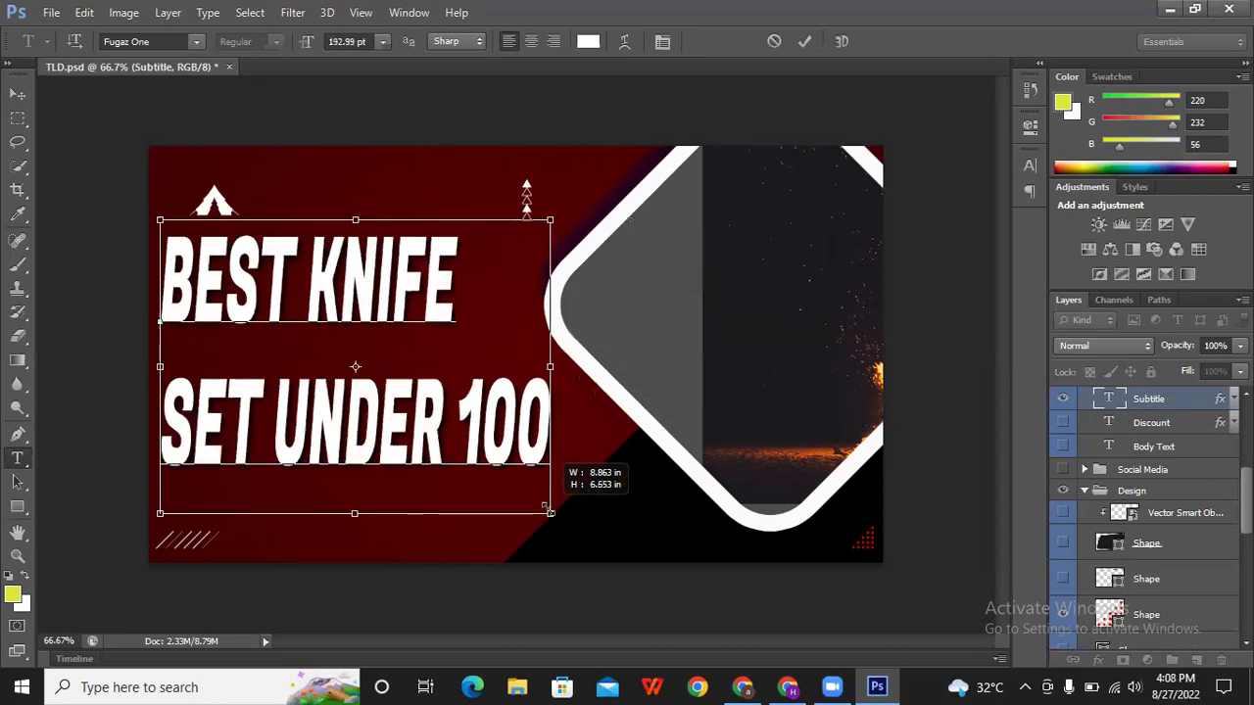
{"action": "left_click_drag", "start_coordinate": [549, 511], "coordinate": [560, 524]}
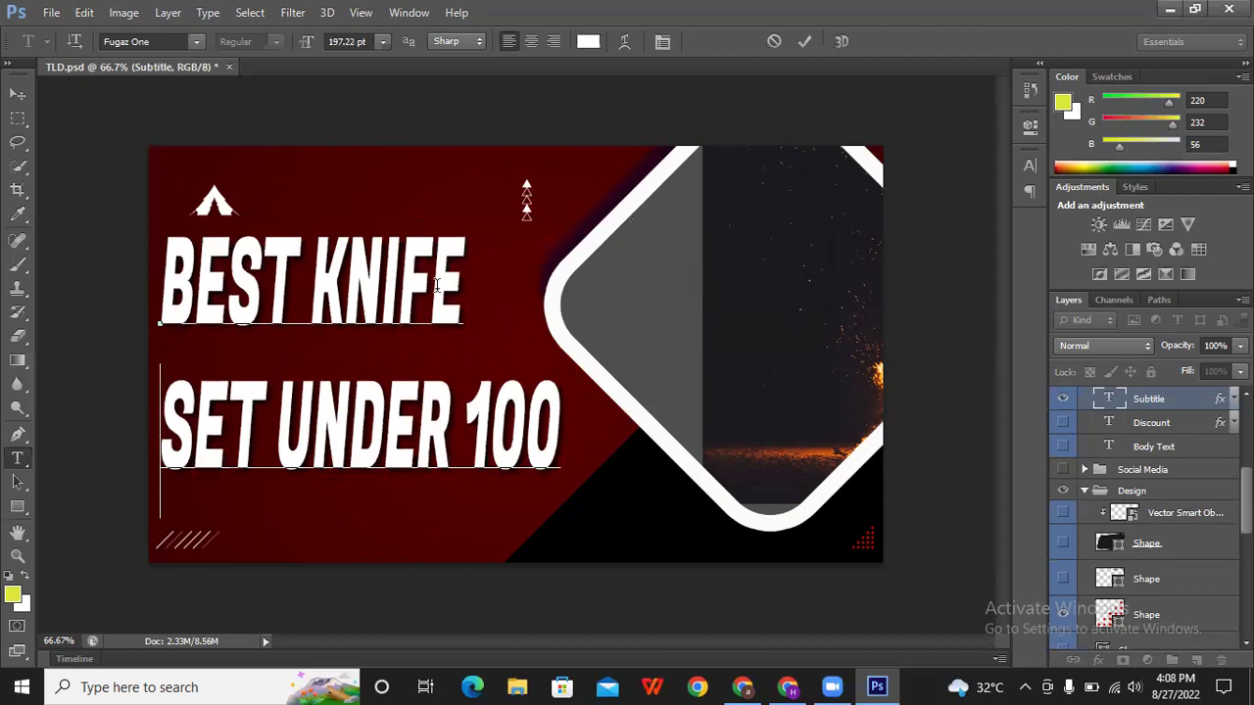
{"action": "left_click", "coordinate": [804, 42]}
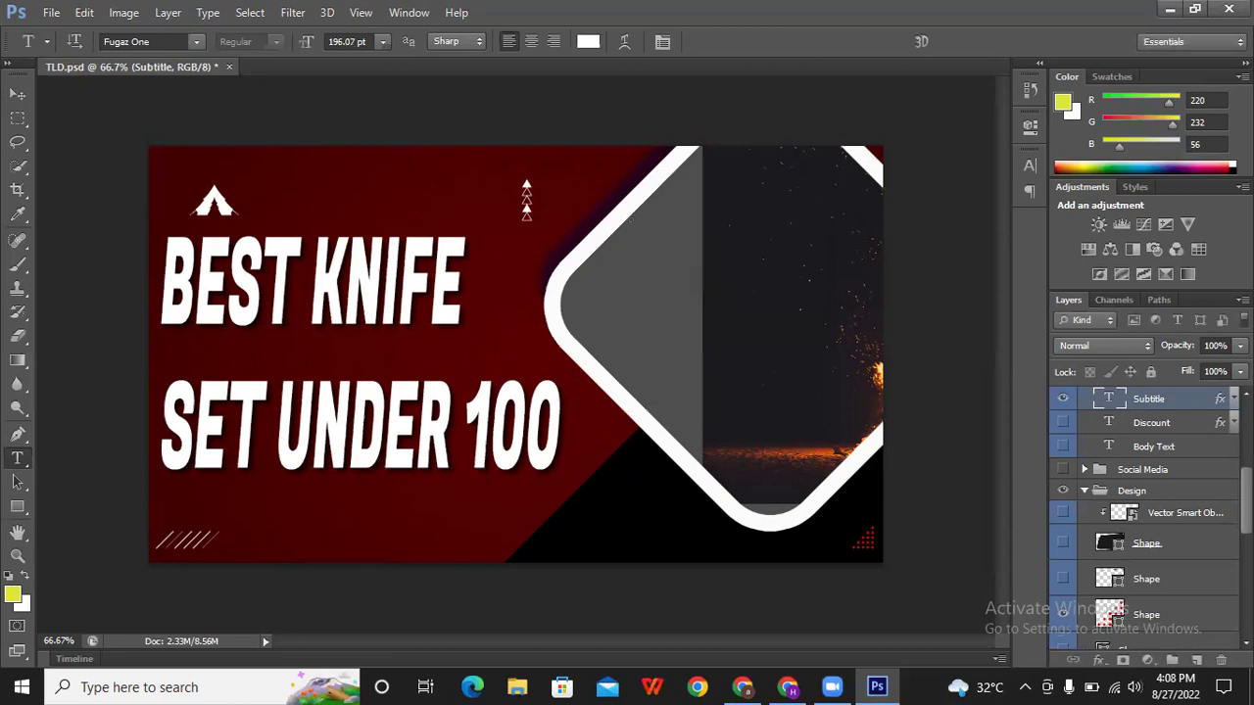
Step: Scroll the Layers panel and briefly hide then show the headline layer to check it
{"action": "scroll", "coordinate": [1146, 490], "scroll_direction": "up", "scroll_amount": 1}
{"action": "scroll", "coordinate": [1146, 490], "scroll_direction": "up", "scroll_amount": 1}
{"action": "scroll", "coordinate": [1146, 490], "scroll_direction": "up", "scroll_amount": 1}
{"action": "scroll", "coordinate": [1146, 490], "scroll_direction": "up", "scroll_amount": 1}
{"action": "scroll", "coordinate": [1147, 519], "scroll_direction": "up", "scroll_amount": 1}
{"action": "scroll", "coordinate": [1146, 520], "scroll_direction": "up", "scroll_amount": 1}
{"action": "scroll", "coordinate": [1147, 520], "scroll_direction": "up", "scroll_amount": 1}
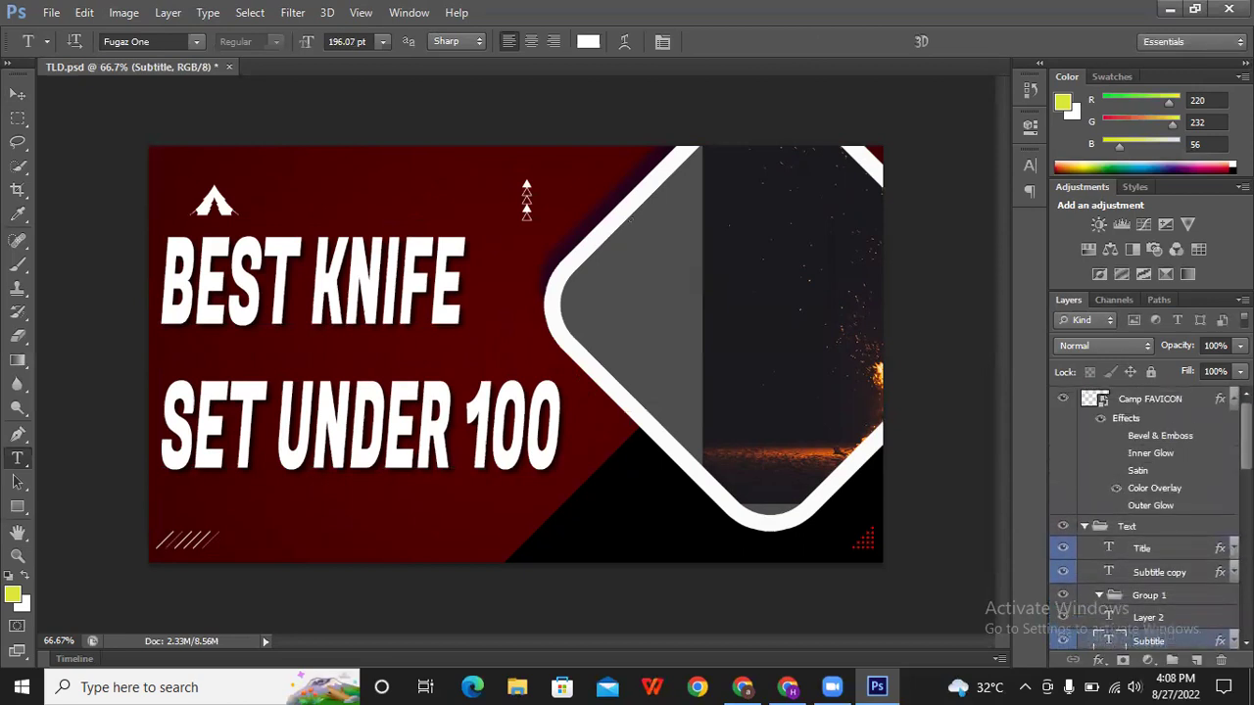
{"action": "scroll", "coordinate": [1146, 520], "scroll_direction": "down", "scroll_amount": 1}
{"action": "scroll", "coordinate": [1146, 519], "scroll_direction": "down", "scroll_amount": 1}
{"action": "scroll", "coordinate": [1146, 519], "scroll_direction": "down", "scroll_amount": 1}
{"action": "scroll", "coordinate": [1147, 519], "scroll_direction": "down", "scroll_amount": 1}
{"action": "scroll", "coordinate": [1146, 519], "scroll_direction": "down", "scroll_amount": 1}
{"action": "scroll", "coordinate": [1146, 519], "scroll_direction": "up", "scroll_amount": 1}
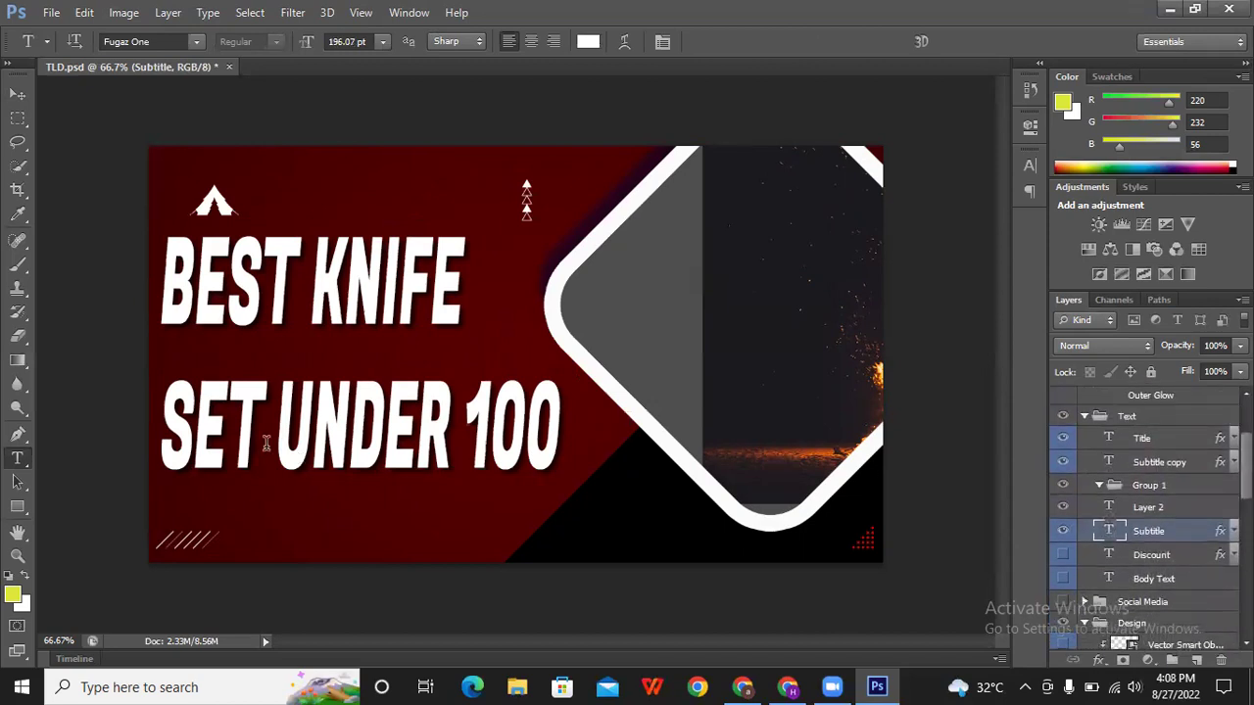
{"action": "left_click", "coordinate": [1061, 531]}
{"action": "left_click", "coordinate": [1061, 531]}
Step: Locate the Image group in the Layers panel and make it the active layer
{"action": "scroll", "coordinate": [1141, 519], "scroll_direction": "down", "scroll_amount": 1}
{"action": "scroll", "coordinate": [1142, 519], "scroll_direction": "down", "scroll_amount": 1}
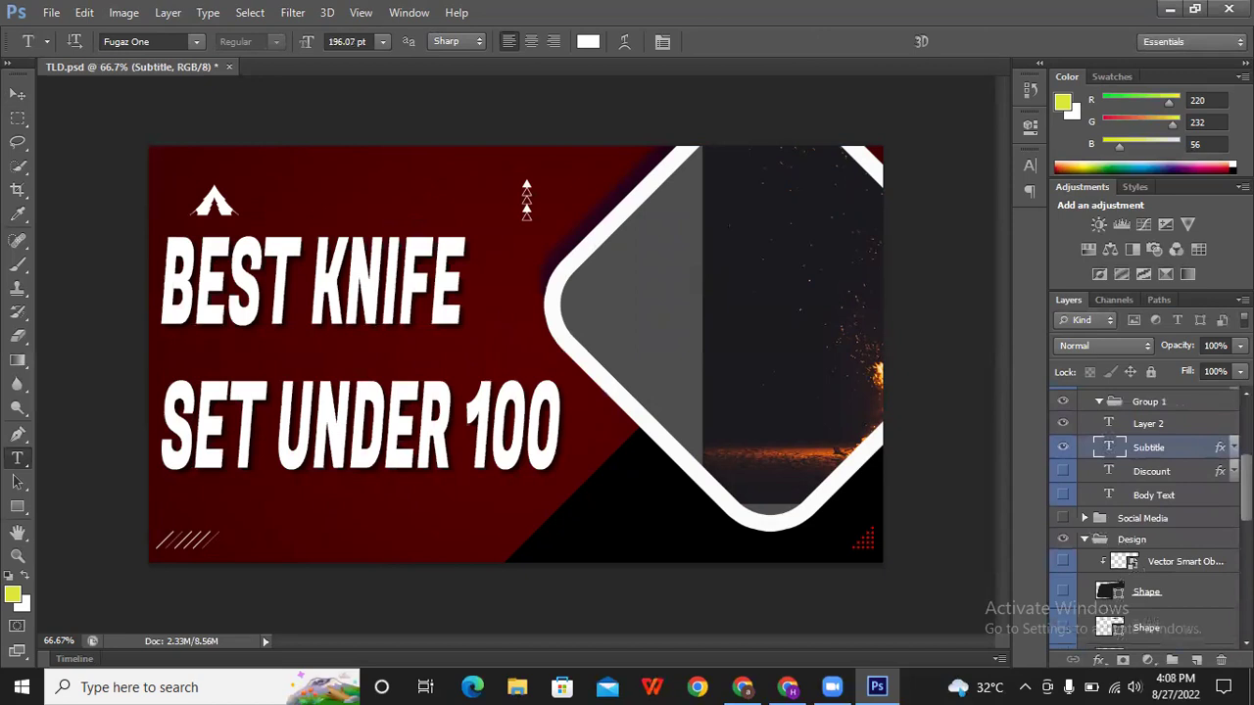
{"action": "scroll", "coordinate": [1141, 516], "scroll_direction": "down", "scroll_amount": 1}
{"action": "scroll", "coordinate": [1141, 515], "scroll_direction": "down", "scroll_amount": 1}
{"action": "scroll", "coordinate": [1141, 515], "scroll_direction": "down", "scroll_amount": 1}
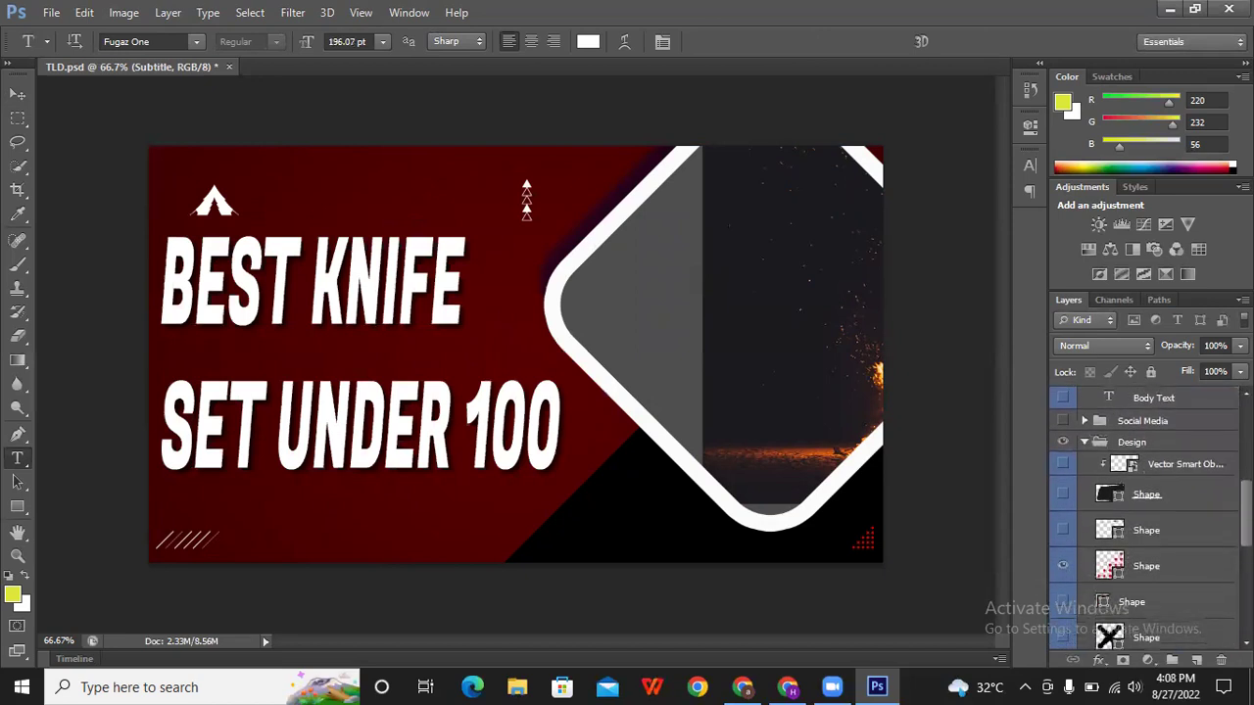
{"action": "scroll", "coordinate": [1142, 516], "scroll_direction": "down", "scroll_amount": 1}
{"action": "scroll", "coordinate": [1142, 516], "scroll_direction": "down", "scroll_amount": 1}
{"action": "scroll", "coordinate": [1141, 515], "scroll_direction": "down", "scroll_amount": 1}
{"action": "scroll", "coordinate": [1141, 515], "scroll_direction": "down", "scroll_amount": 1}
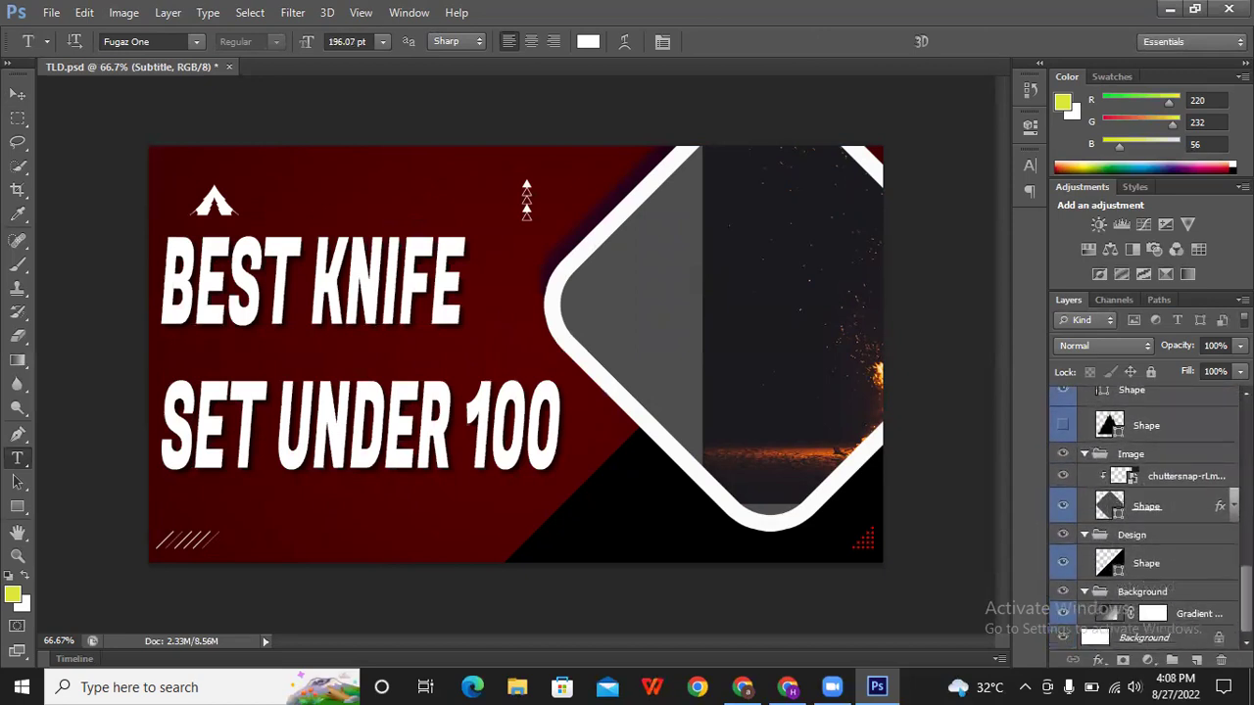
{"action": "scroll", "coordinate": [1141, 516], "scroll_direction": "up", "scroll_amount": 1}
{"action": "scroll", "coordinate": [1142, 515], "scroll_direction": "up", "scroll_amount": 1}
{"action": "scroll", "coordinate": [1141, 515], "scroll_direction": "up", "scroll_amount": 2}
{"action": "scroll", "coordinate": [1141, 516], "scroll_direction": "up", "scroll_amount": 1}
{"action": "scroll", "coordinate": [1145, 520], "scroll_direction": "up", "scroll_amount": 2}
{"action": "scroll", "coordinate": [1145, 520], "scroll_direction": "up", "scroll_amount": 2}
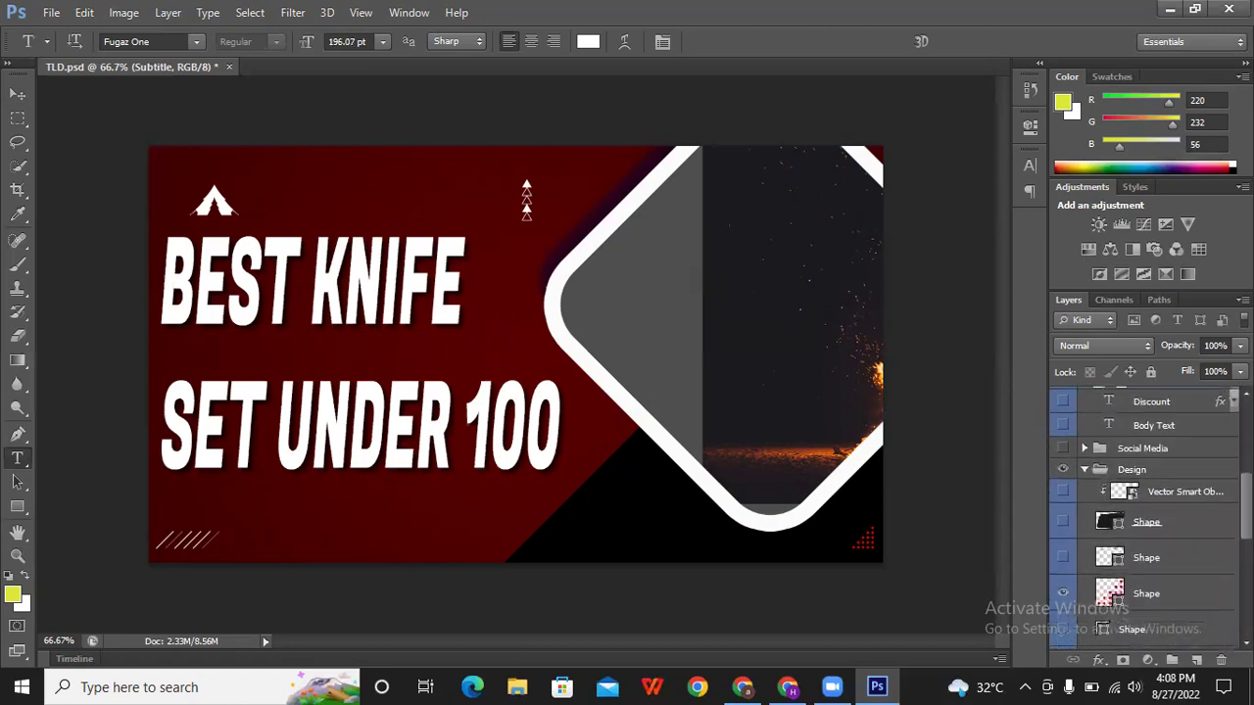
{"action": "scroll", "coordinate": [1144, 520], "scroll_direction": "up", "scroll_amount": 1}
{"action": "scroll", "coordinate": [1144, 519], "scroll_direction": "up", "scroll_amount": 2}
{"action": "scroll", "coordinate": [1144, 519], "scroll_direction": "up", "scroll_amount": 1}
{"action": "scroll", "coordinate": [1145, 520], "scroll_direction": "up", "scroll_amount": 1}
{"action": "scroll", "coordinate": [1144, 519], "scroll_direction": "up", "scroll_amount": 1}
{"action": "scroll", "coordinate": [1144, 519], "scroll_direction": "up", "scroll_amount": 2}
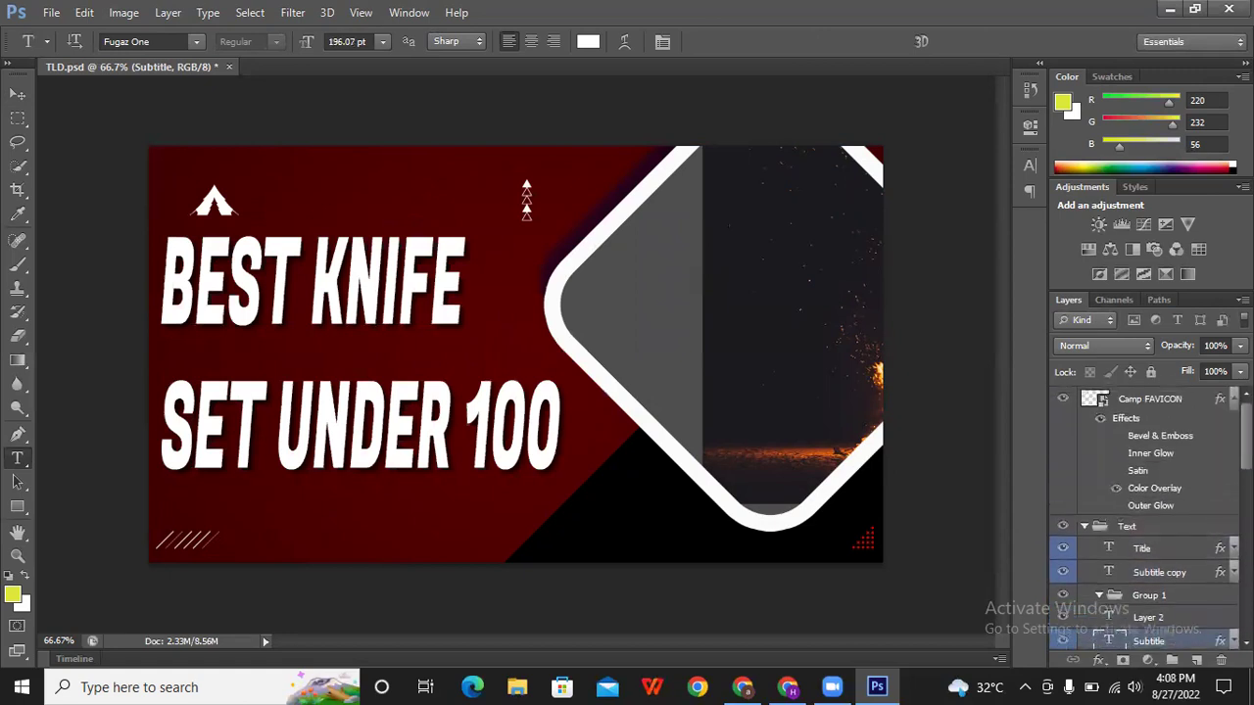
{"action": "scroll", "coordinate": [1144, 519], "scroll_direction": "down", "scroll_amount": 2}
{"action": "scroll", "coordinate": [1145, 519], "scroll_direction": "down", "scroll_amount": 1}
{"action": "scroll", "coordinate": [1145, 520], "scroll_direction": "down", "scroll_amount": 2}
{"action": "scroll", "coordinate": [1144, 520], "scroll_direction": "down", "scroll_amount": 1}
{"action": "scroll", "coordinate": [1144, 520], "scroll_direction": "down", "scroll_amount": 1}
{"action": "scroll", "coordinate": [1145, 520], "scroll_direction": "down", "scroll_amount": 2}
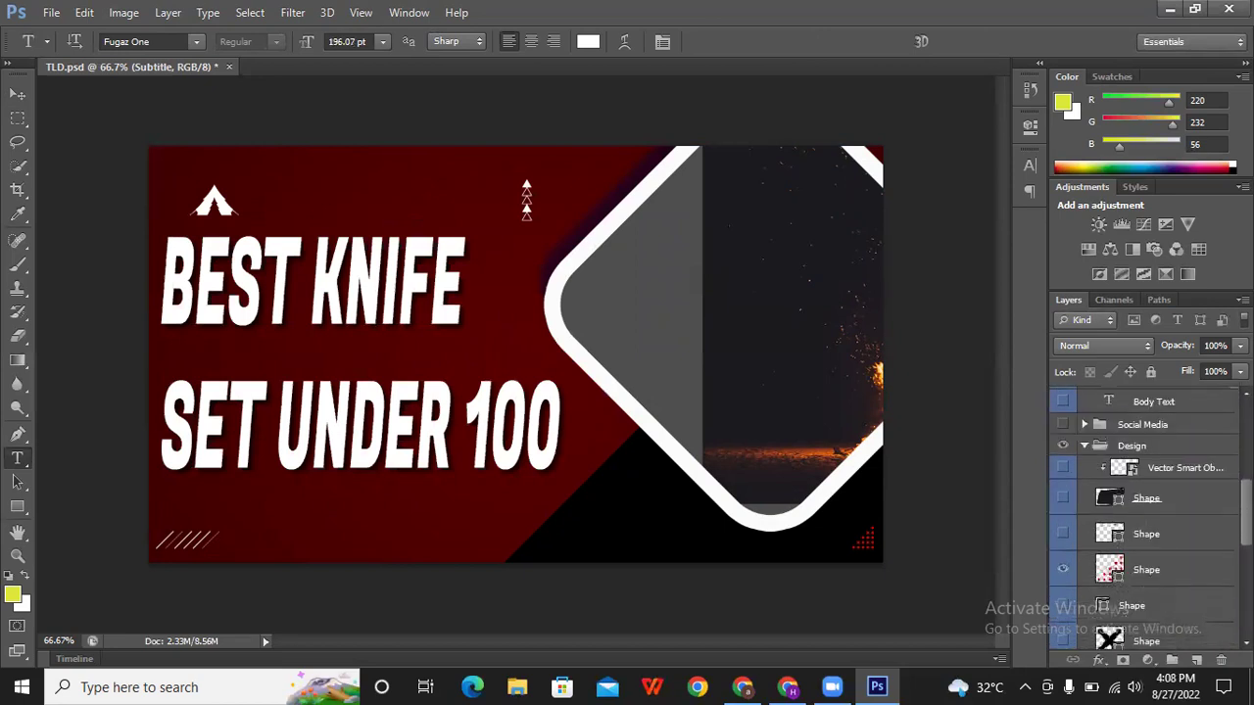
{"action": "scroll", "coordinate": [1144, 520], "scroll_direction": "down", "scroll_amount": 1}
{"action": "scroll", "coordinate": [1144, 519], "scroll_direction": "down", "scroll_amount": 2}
{"action": "scroll", "coordinate": [1144, 519], "scroll_direction": "down", "scroll_amount": 1}
{"action": "scroll", "coordinate": [1144, 519], "scroll_direction": "down", "scroll_amount": 2}
{"action": "scroll", "coordinate": [1144, 520], "scroll_direction": "down", "scroll_amount": 2}
{"action": "scroll", "coordinate": [1144, 519], "scroll_direction": "down", "scroll_amount": 3}
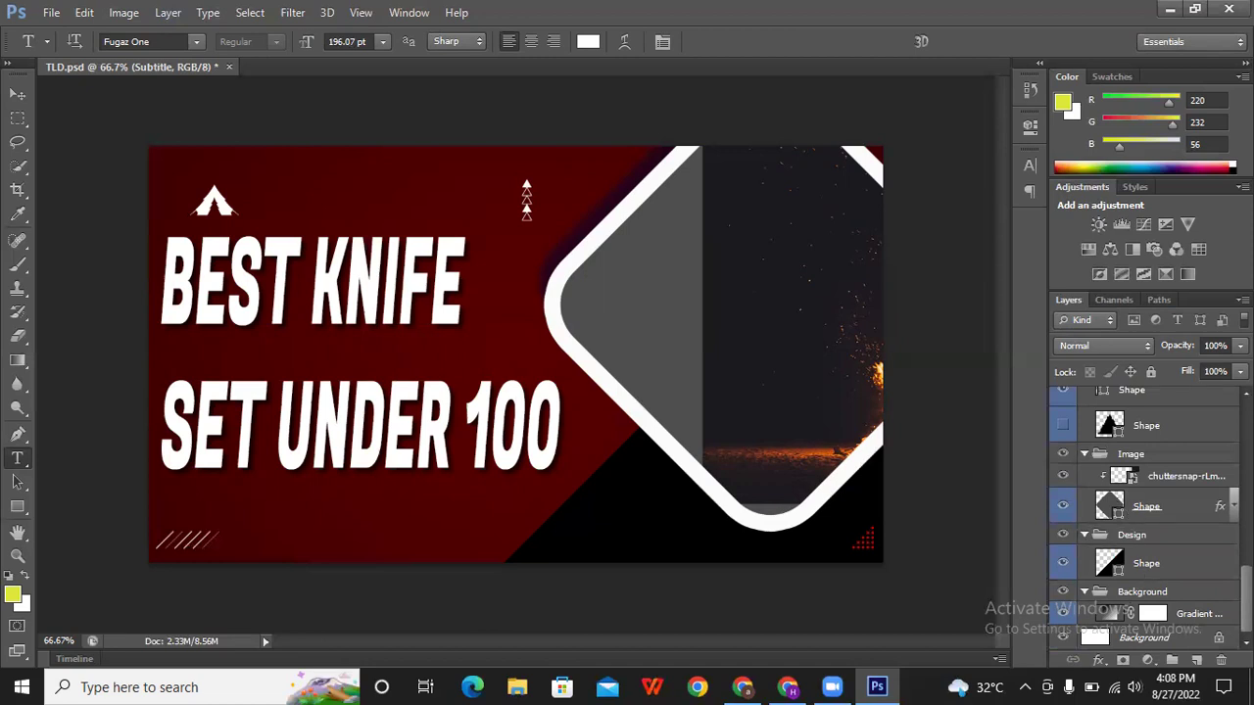
{"action": "scroll", "coordinate": [1145, 520], "scroll_direction": "up", "scroll_amount": 2}
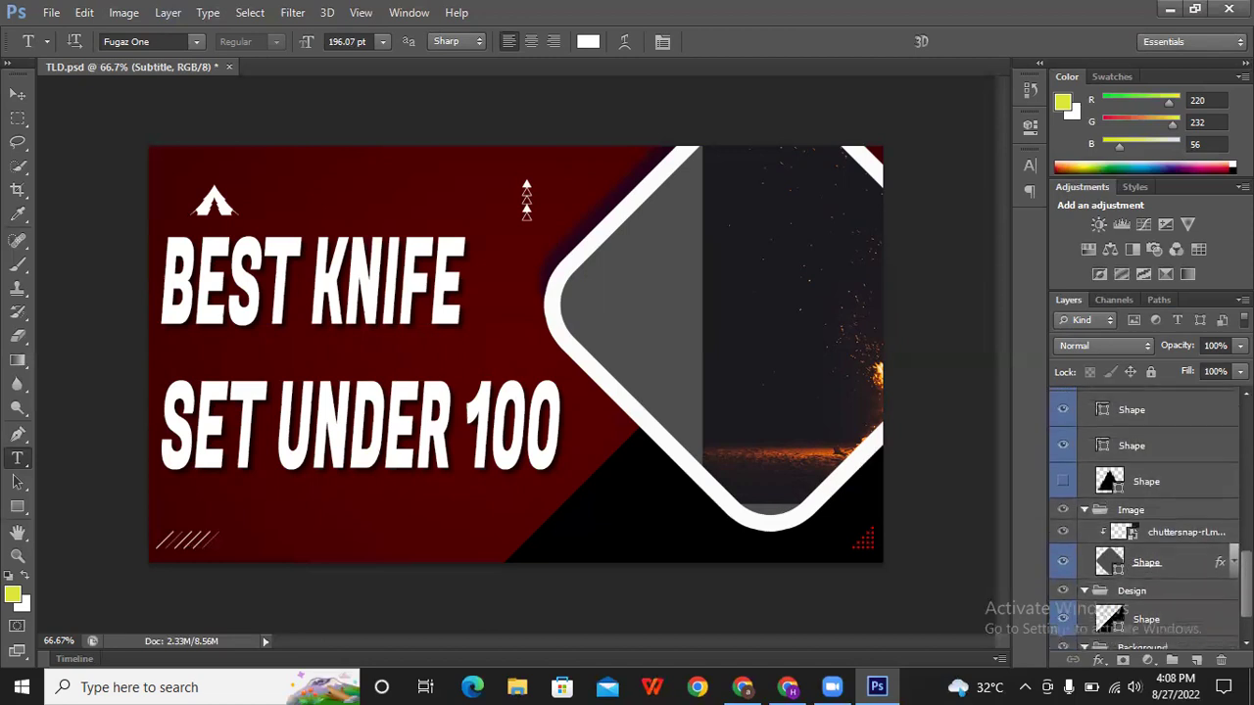
{"action": "scroll", "coordinate": [1144, 520], "scroll_direction": "up", "scroll_amount": 1}
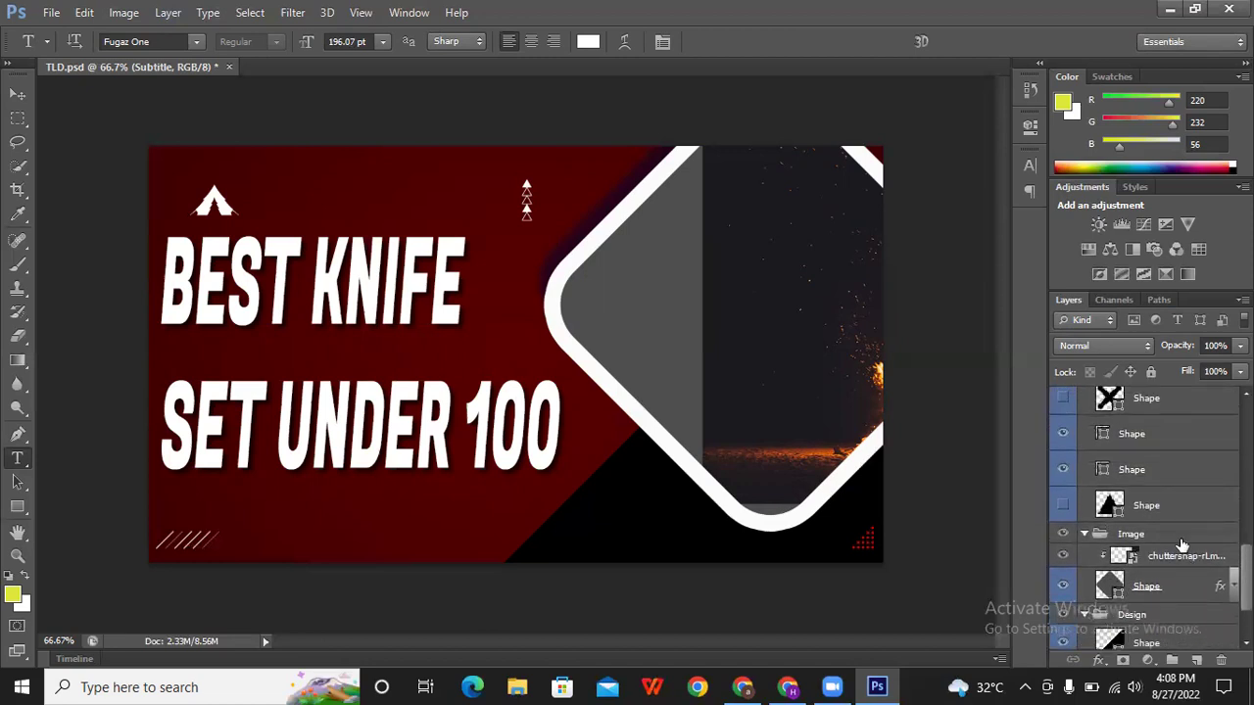
{"action": "left_click", "coordinate": [1164, 535]}
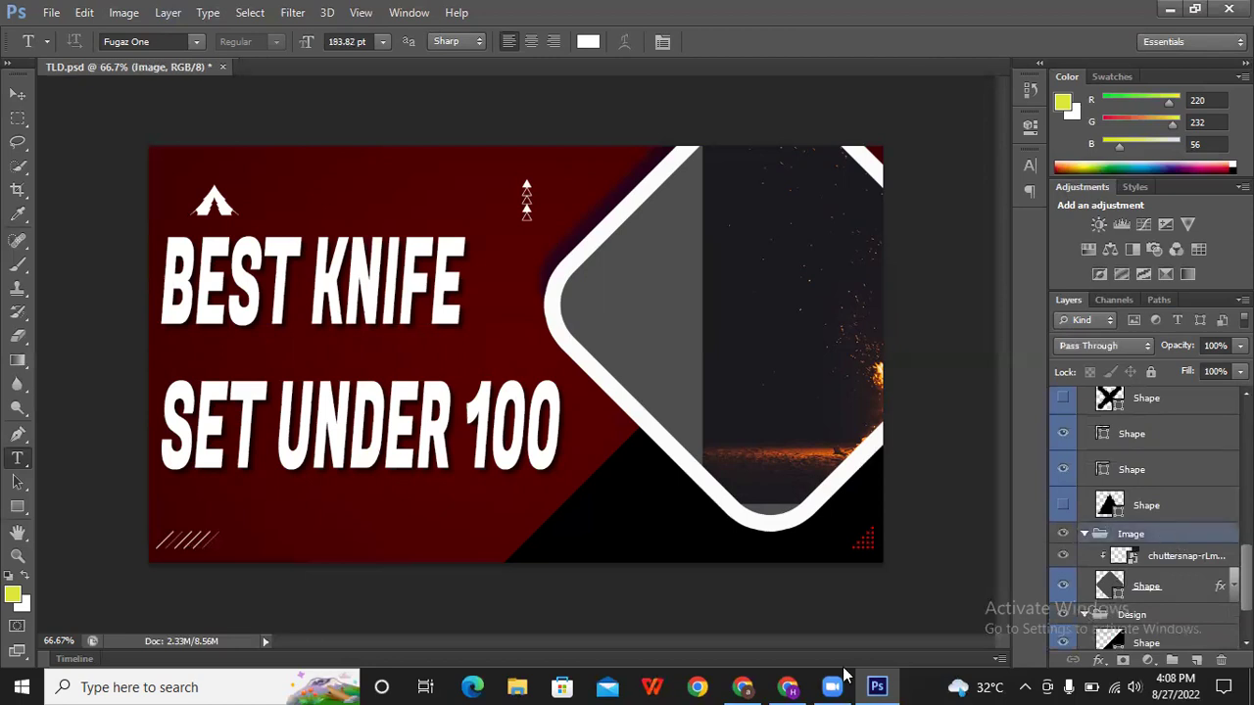
Step: Search Pixabay in the browser for 'knife'
{"action": "left_click", "coordinate": [790, 688]}
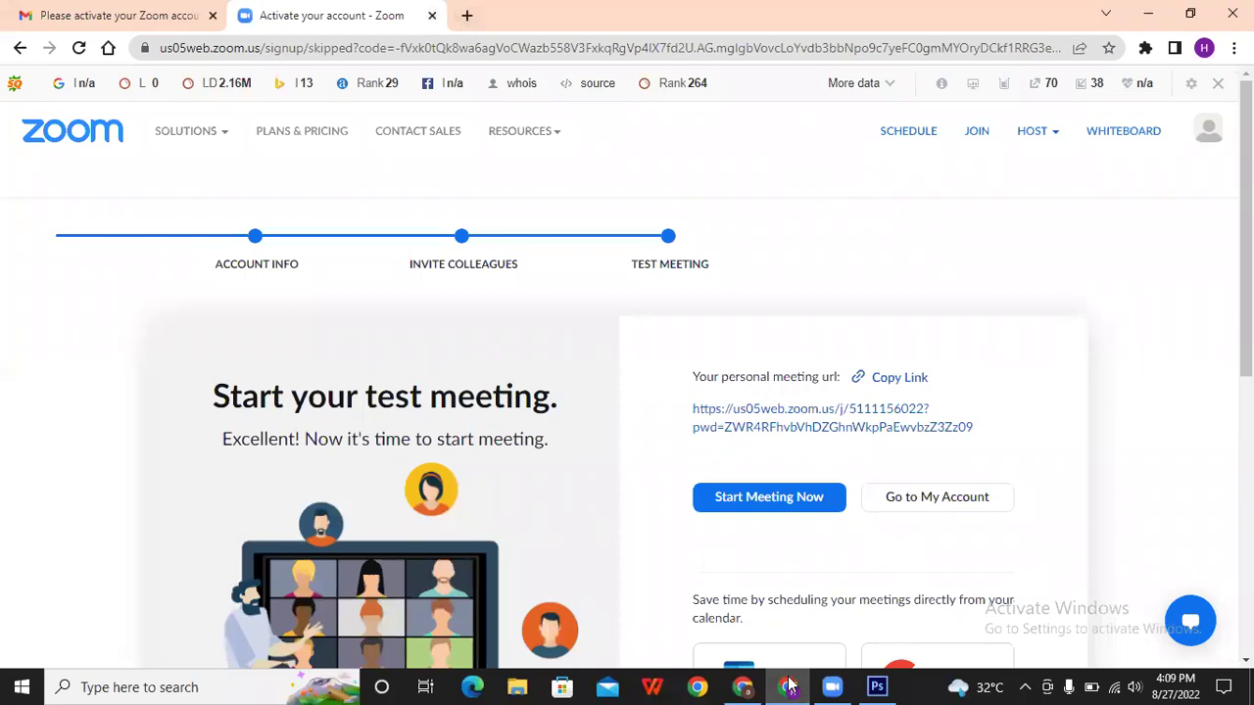
{"action": "left_click", "coordinate": [736, 687]}
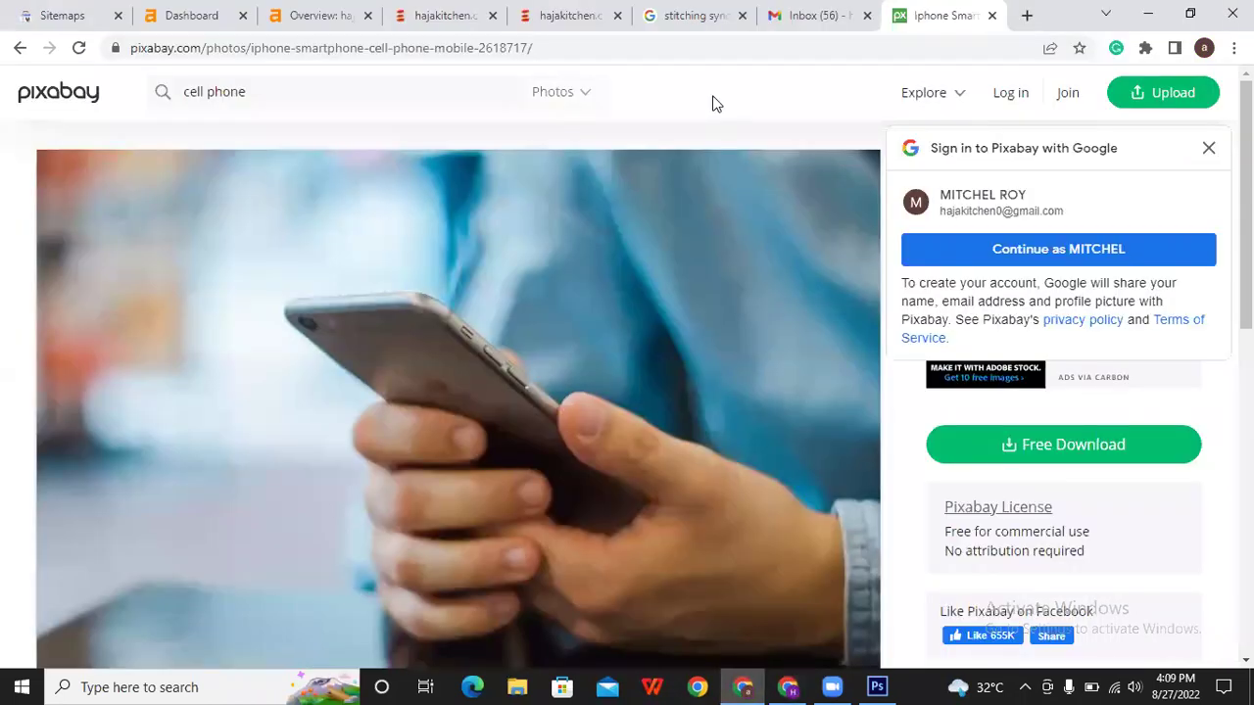
{"action": "left_click_drag", "start_coordinate": [286, 87], "coordinate": [154, 88]}
{"action": "type", "text": "knife"}
{"action": "key", "text": "Return"}
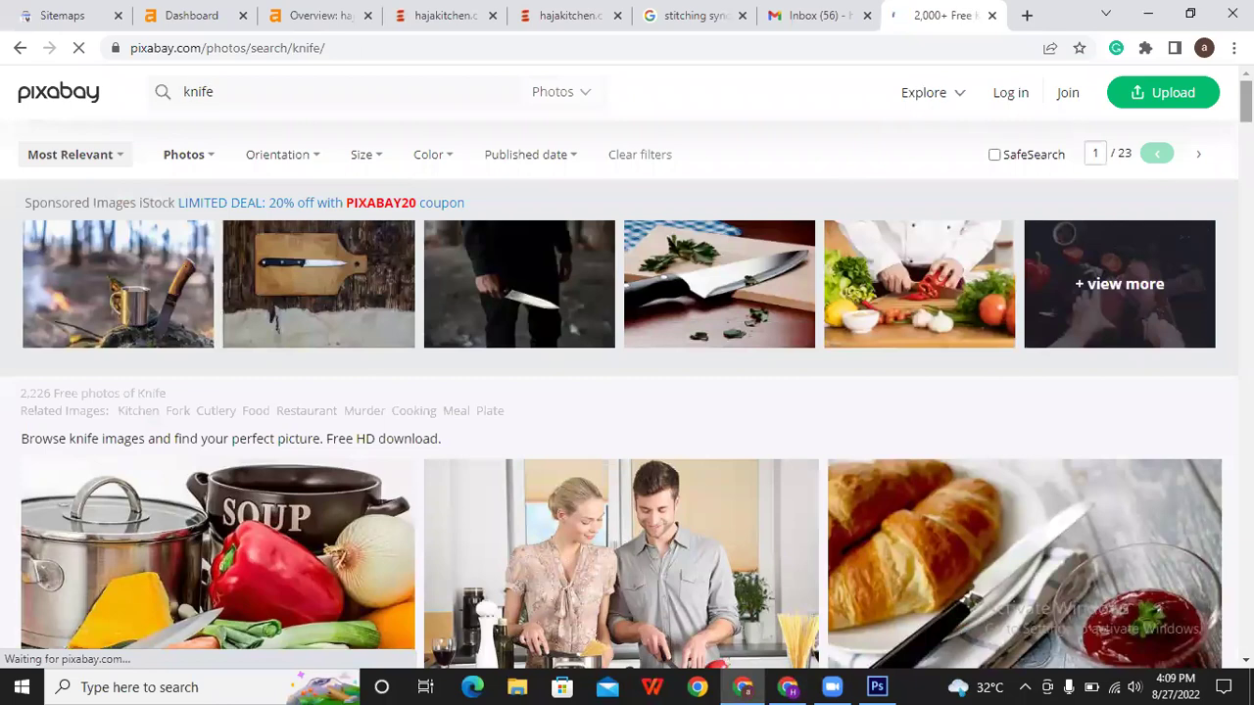
Step: Open the silhouette photo of a man raising a knife and copy the image
{"action": "scroll", "coordinate": [627, 392], "scroll_direction": "down", "scroll_amount": 1}
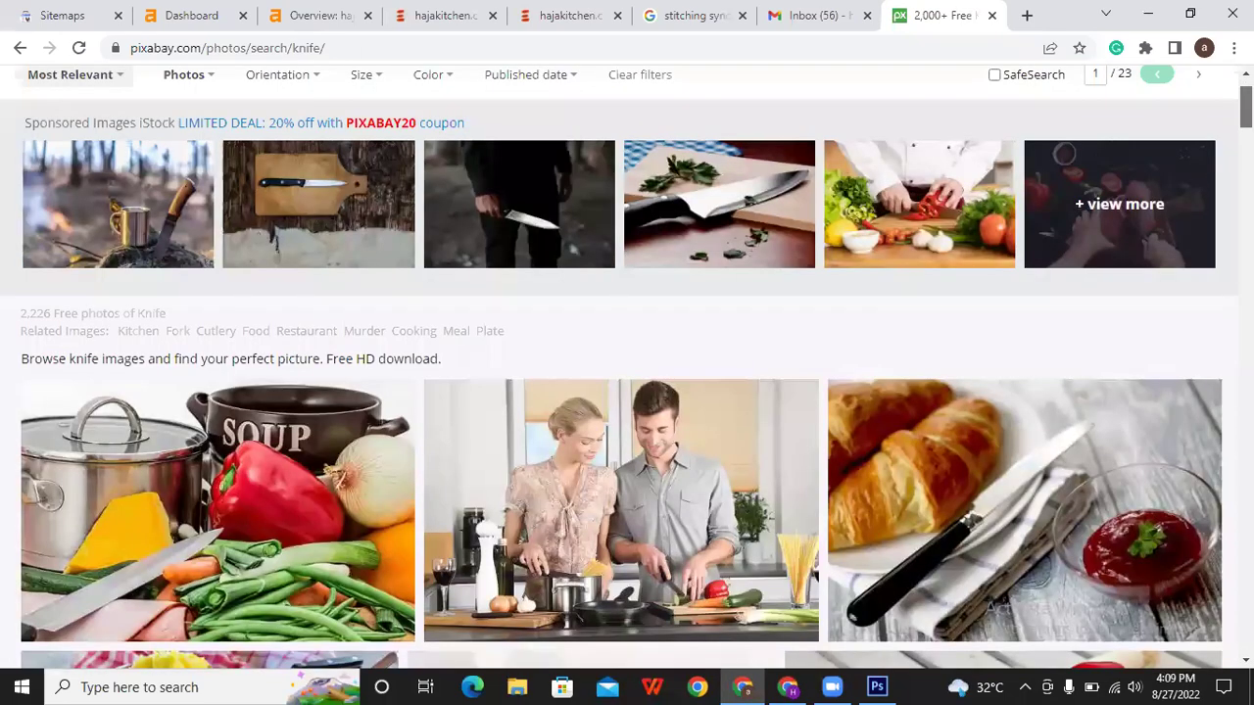
{"action": "scroll", "coordinate": [627, 392], "scroll_direction": "down", "scroll_amount": 5}
{"action": "scroll", "coordinate": [373, 394], "scroll_direction": "down", "scroll_amount": 5}
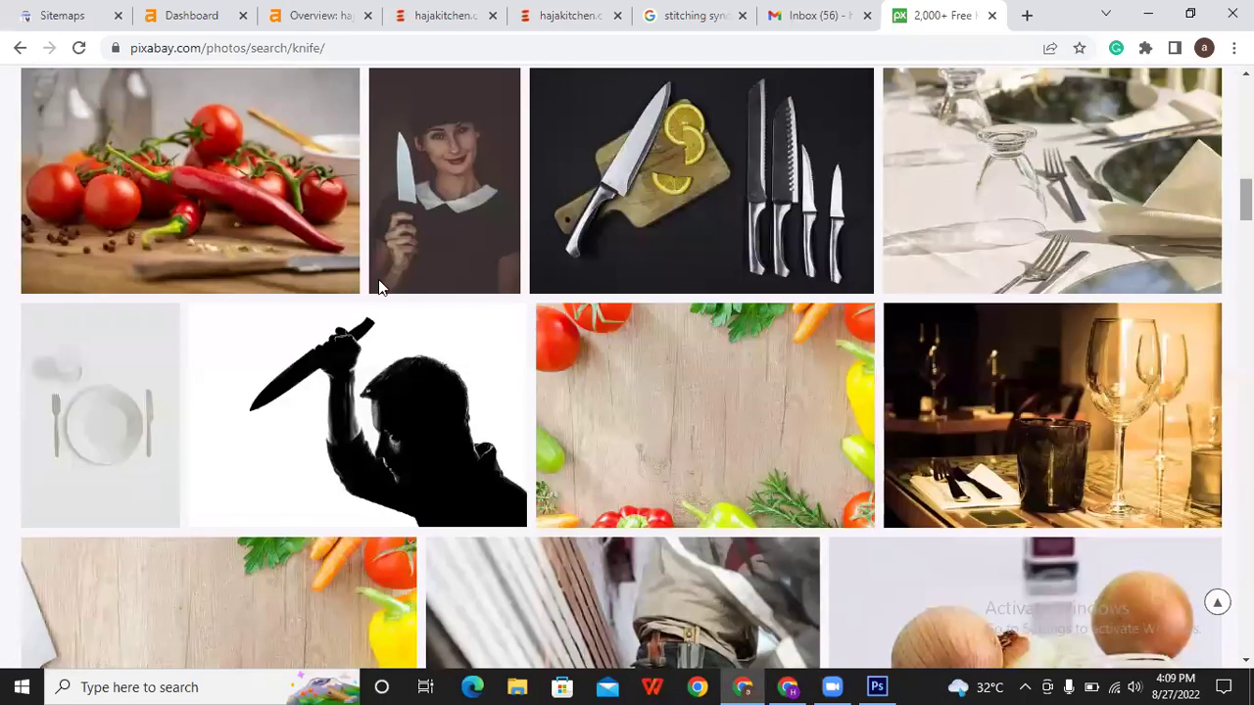
{"action": "left_click", "coordinate": [372, 394]}
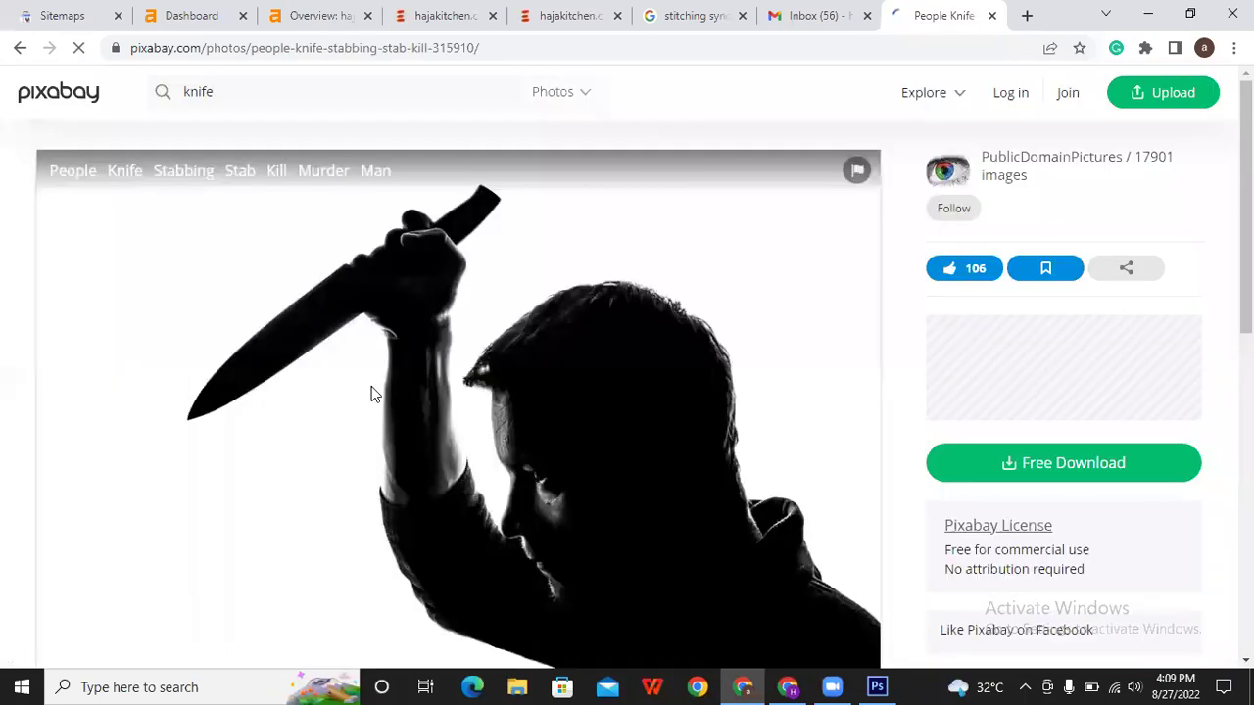
{"action": "right_click", "coordinate": [347, 366]}
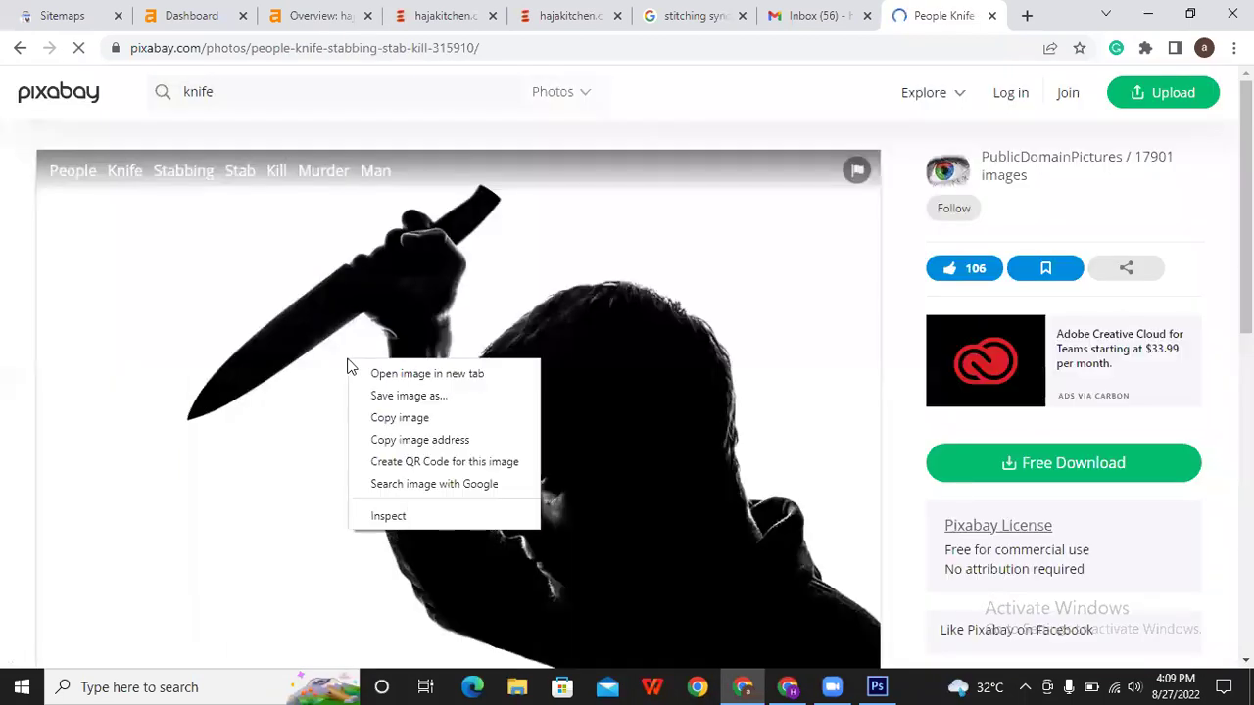
{"action": "left_click", "coordinate": [380, 417]}
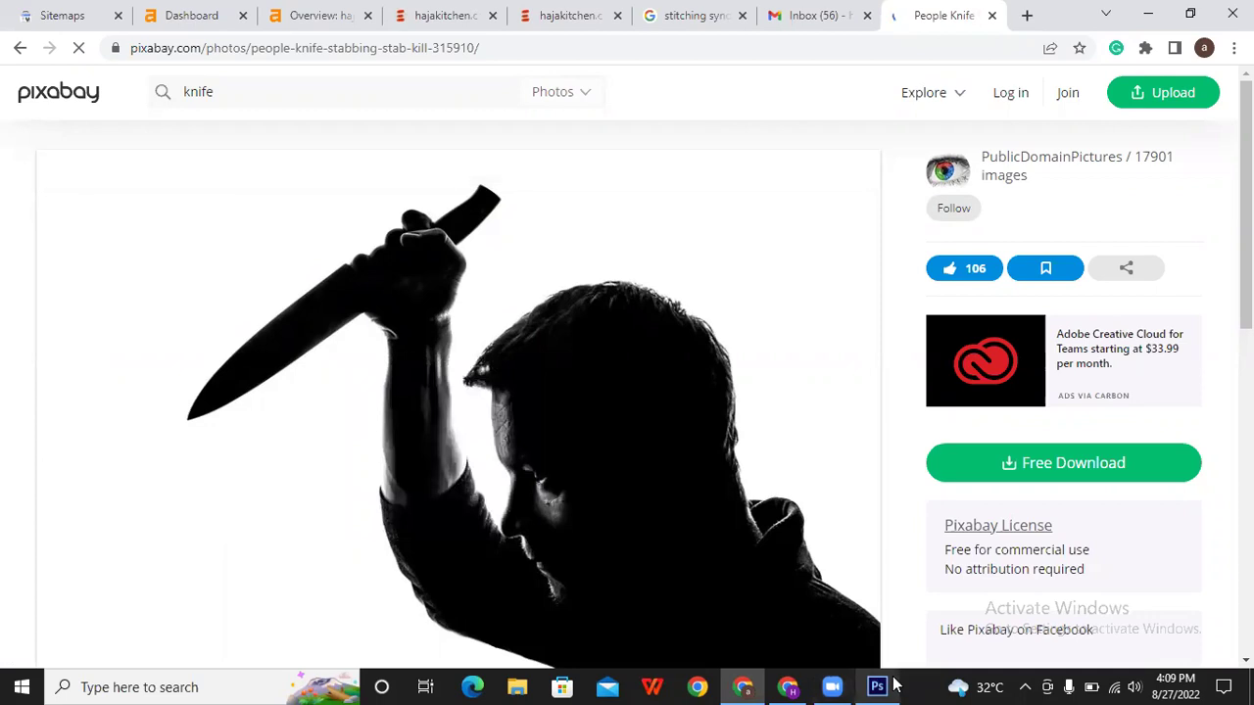
{"action": "left_click", "coordinate": [877, 687]}
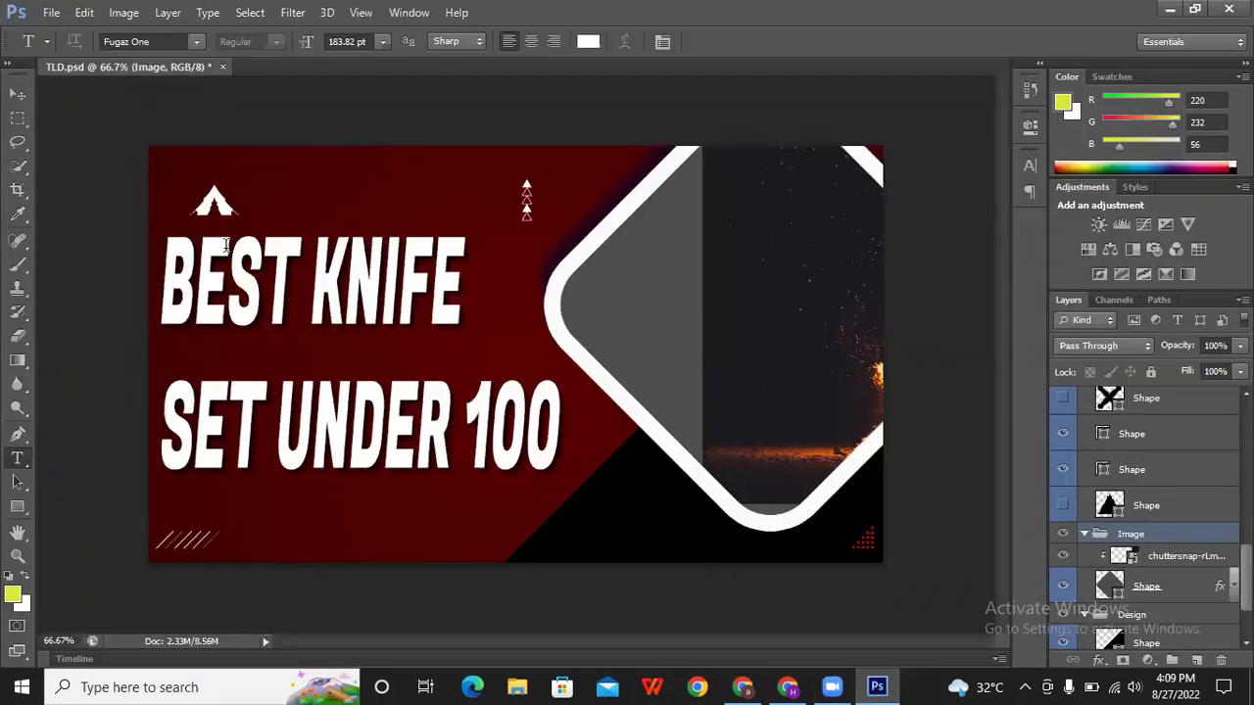
Step: Paste the knife silhouette as Layer 3, size it over the right half, and clip it to the frame
{"action": "left_click", "coordinate": [12, 96]}
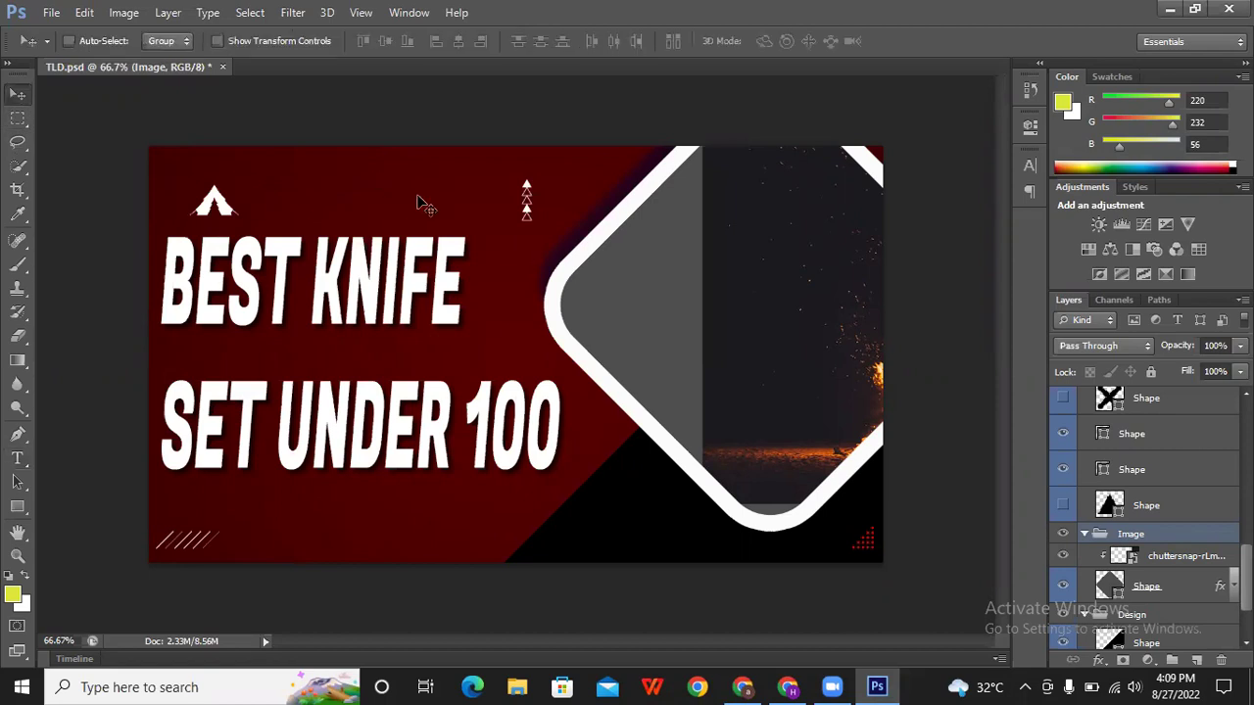
{"action": "key", "text": "ctrl+v"}
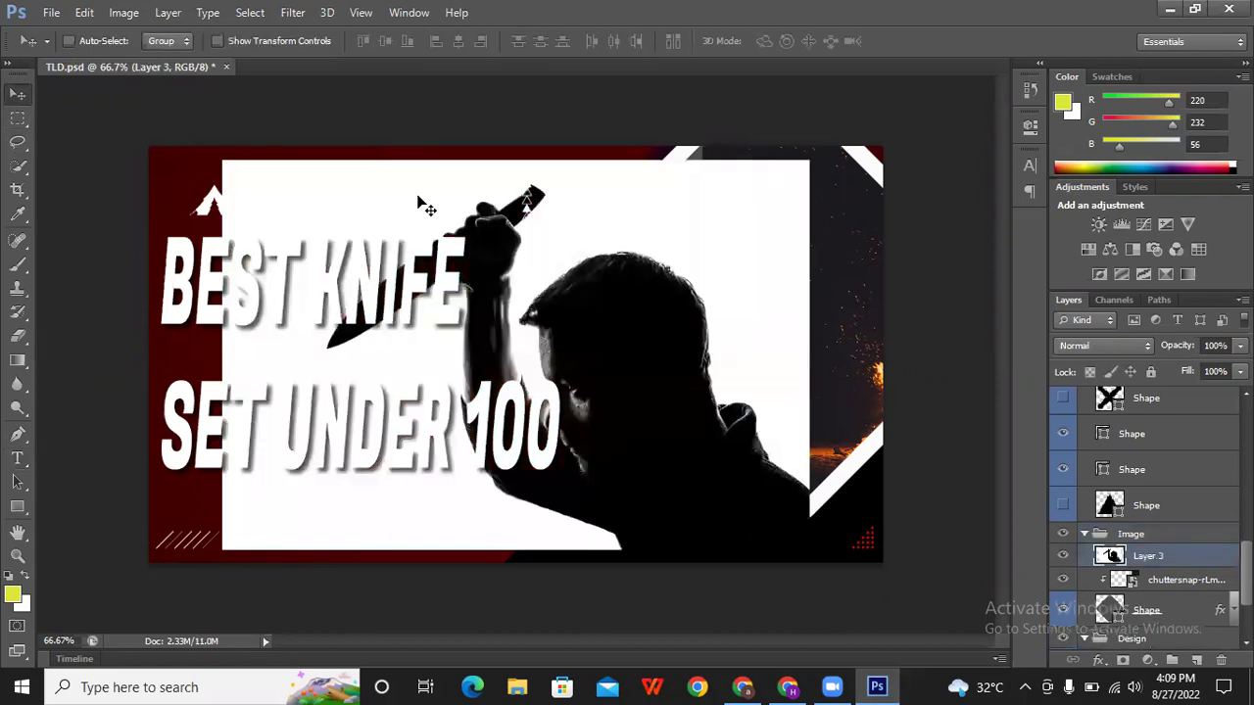
{"action": "key", "text": "ctrl+t"}
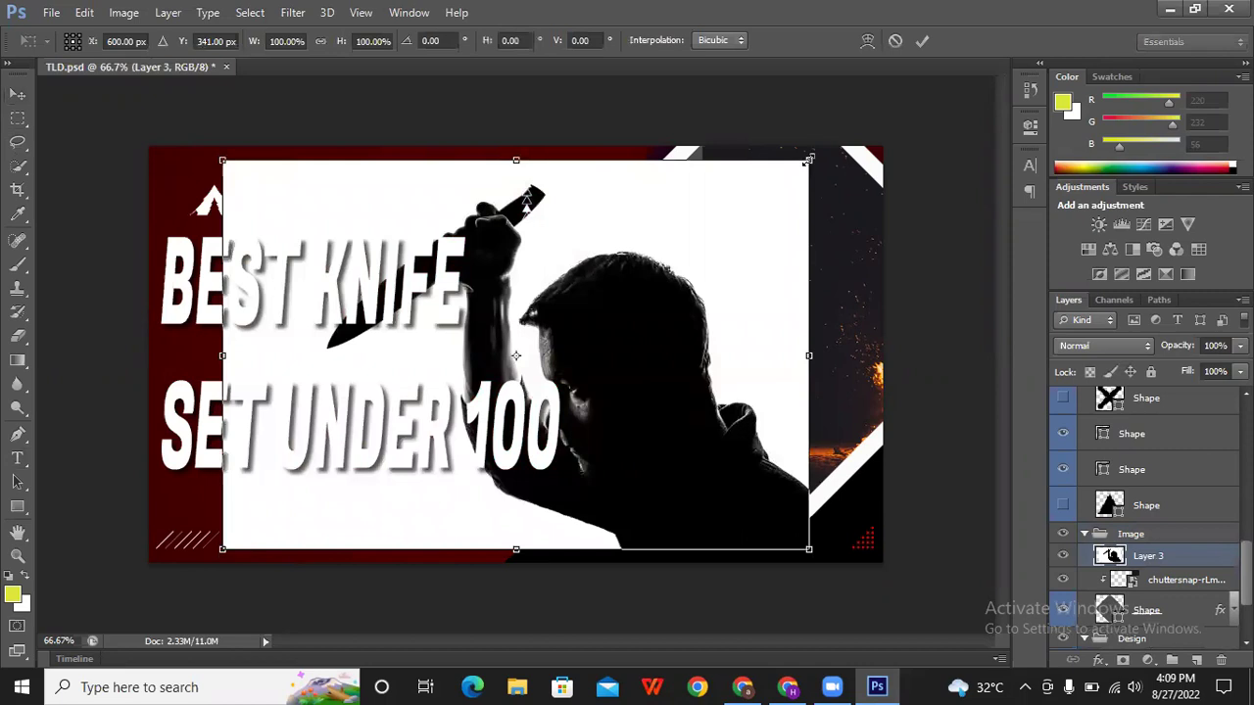
{"action": "left_click_drag", "start_coordinate": [809, 159], "coordinate": [890, 147]}
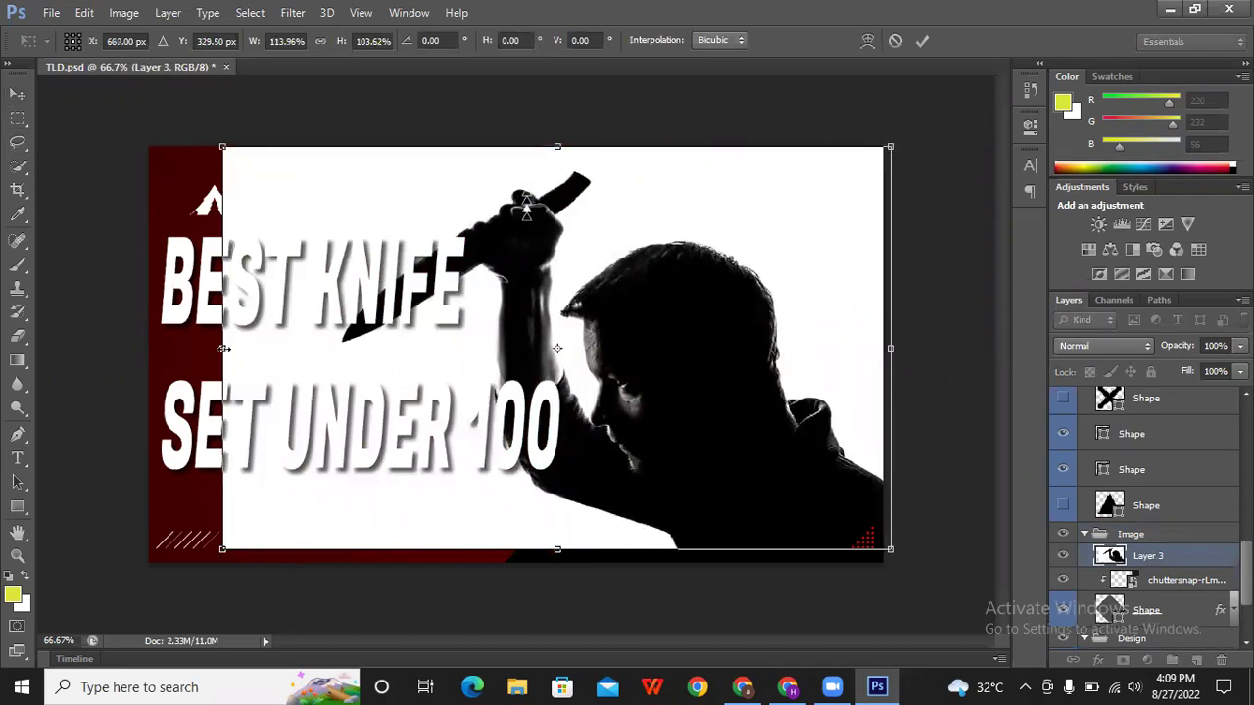
{"action": "mouse_move", "coordinate": [312, 332]}
{"action": "left_mouse_down"}
{"action": "mouse_move", "coordinate": [582, 327]}
{"action": "mouse_move", "coordinate": [562, 333]}
{"action": "left_mouse_up"}
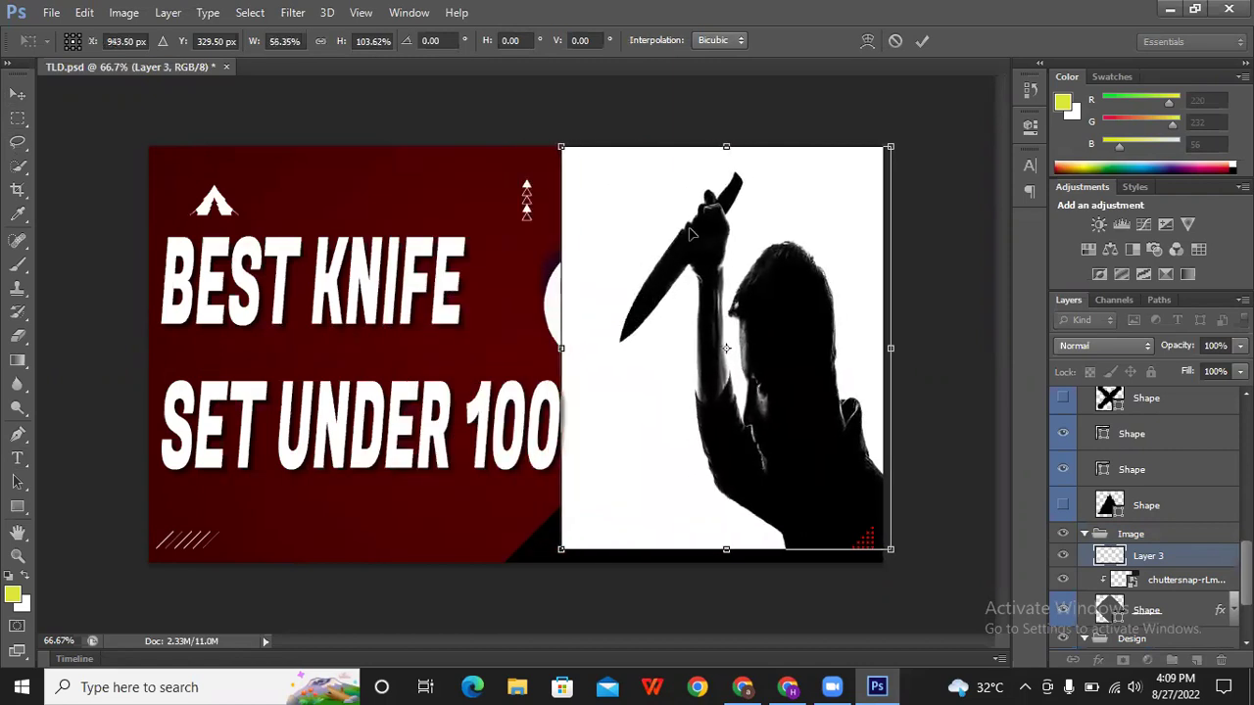
{"action": "left_click", "coordinate": [914, 43]}
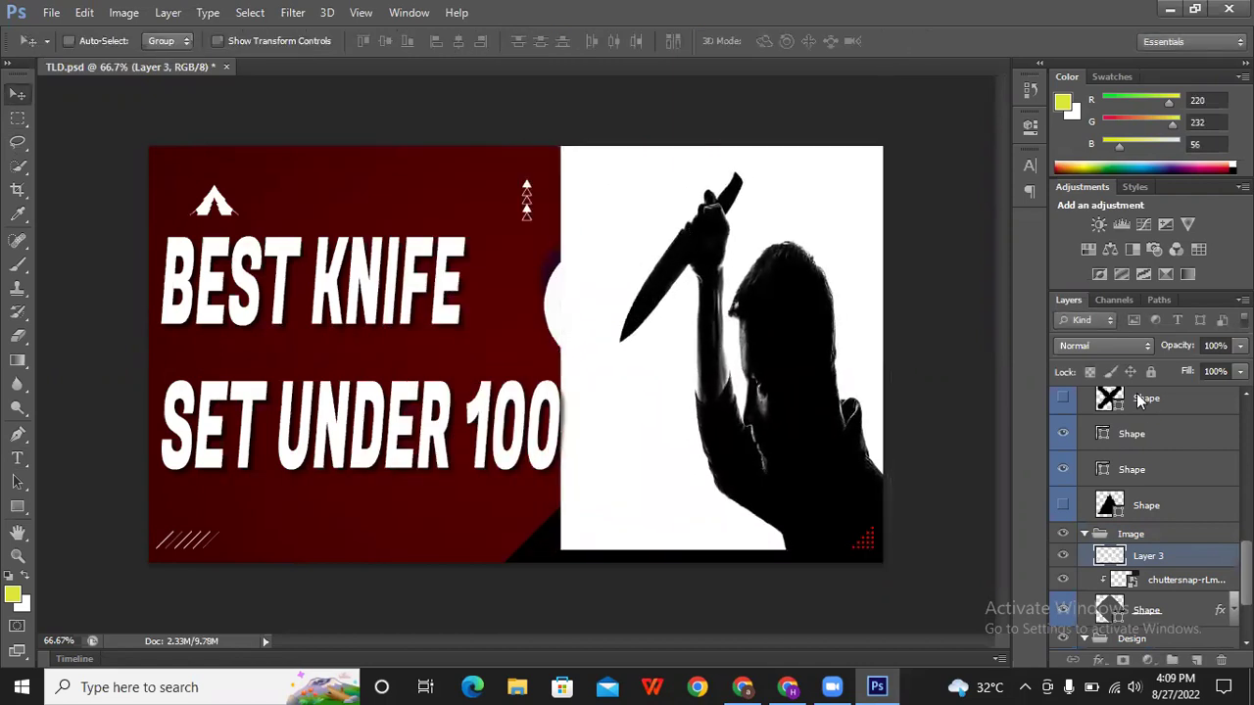
{"action": "right_click", "coordinate": [1215, 555]}
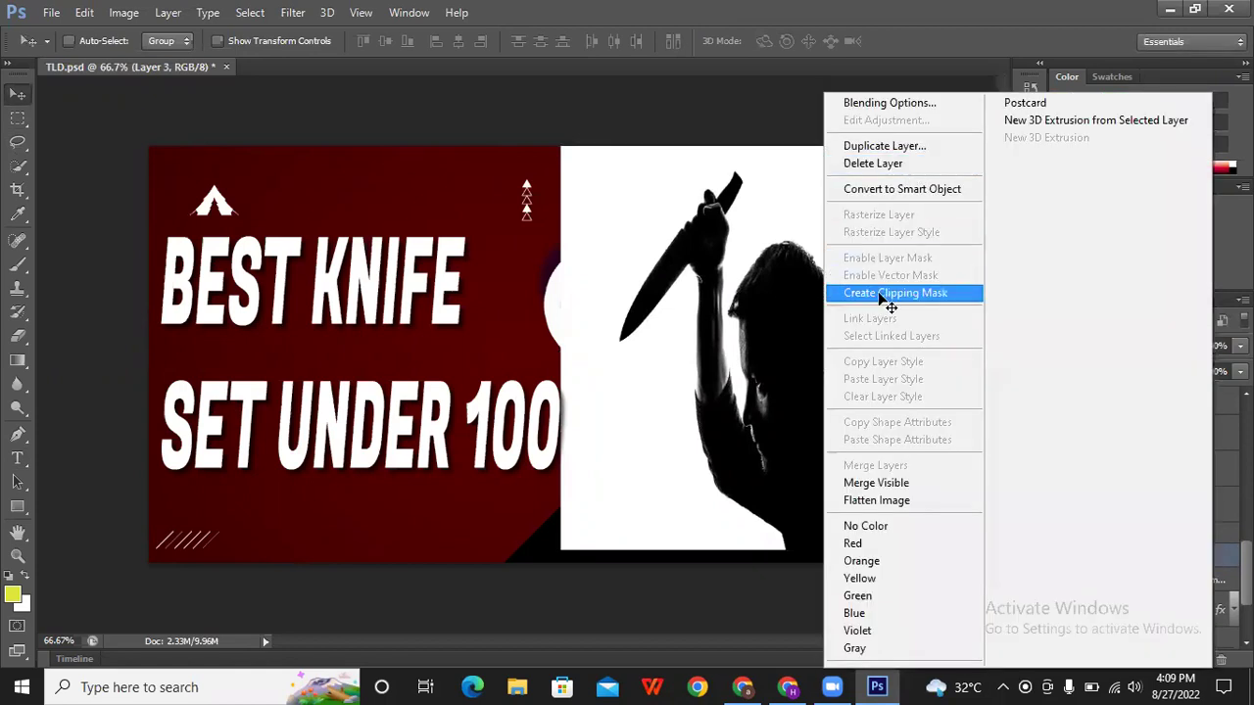
{"action": "left_click", "coordinate": [893, 293]}
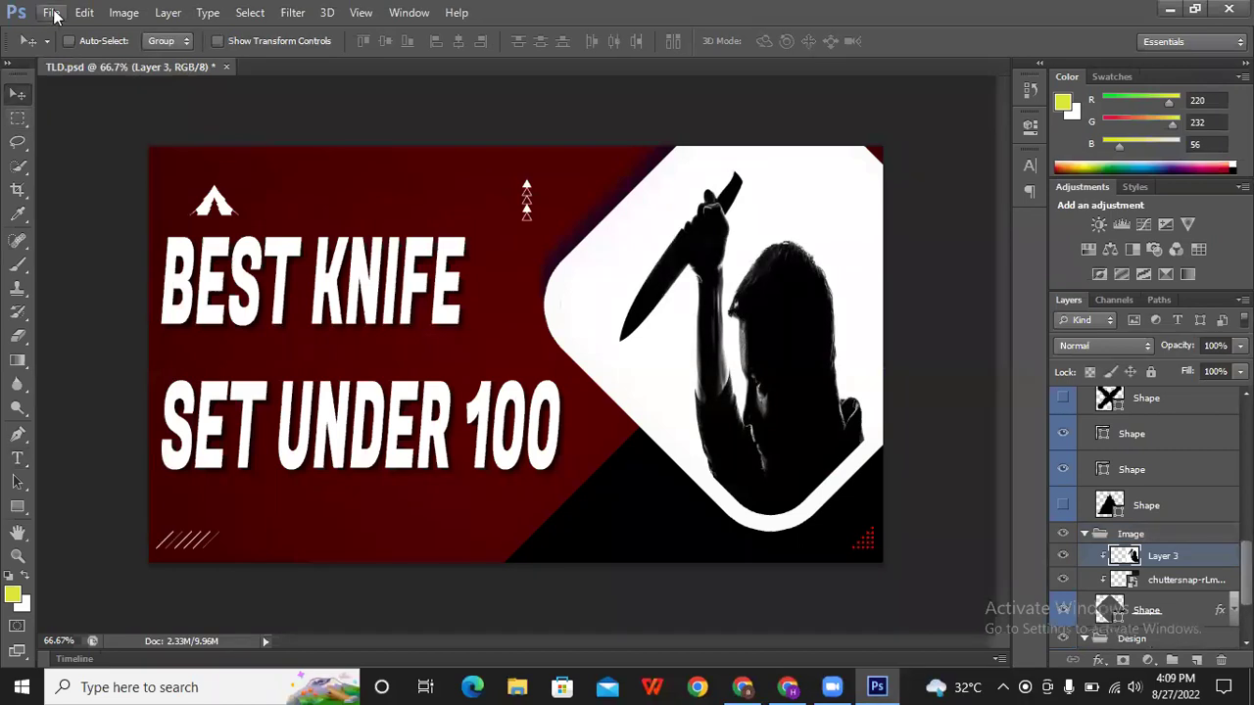
{"action": "left_click", "coordinate": [51, 11]}
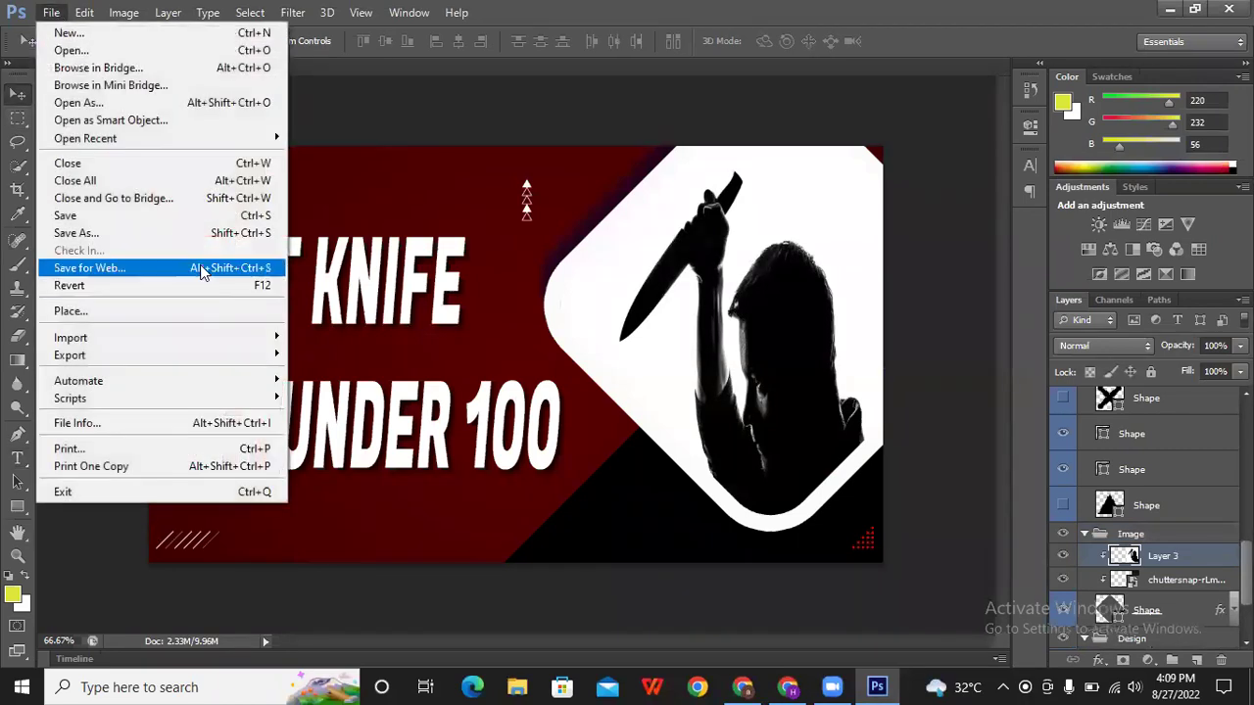
{"action": "left_click", "coordinate": [201, 270]}
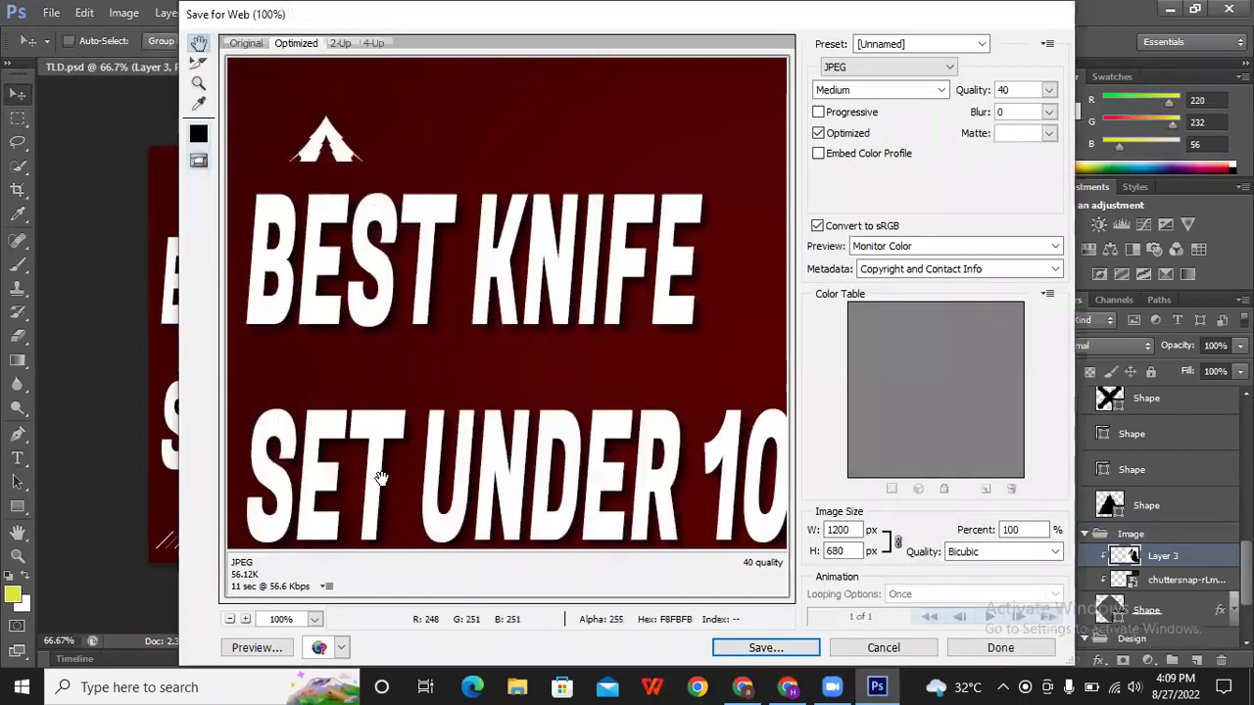
{"action": "left_click", "coordinate": [232, 620]}
{"action": "left_click", "coordinate": [231, 619]}
{"action": "left_click", "coordinate": [231, 619]}
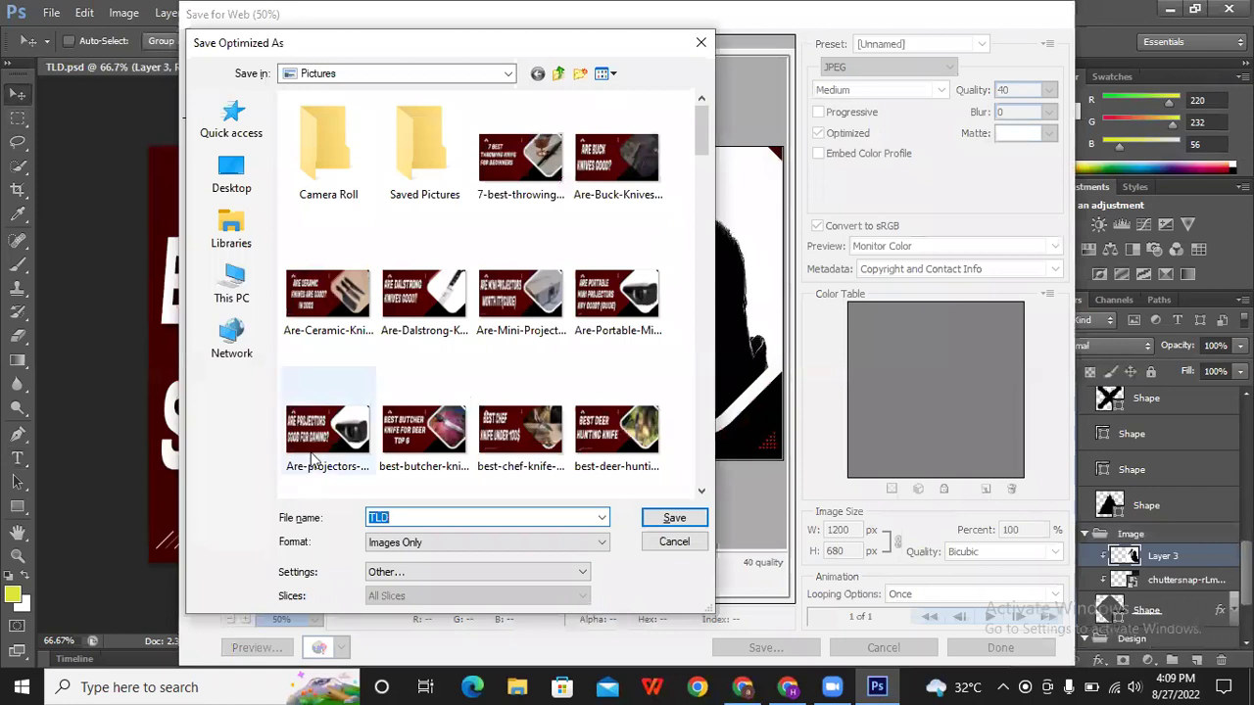
{"action": "left_click", "coordinate": [676, 542]}
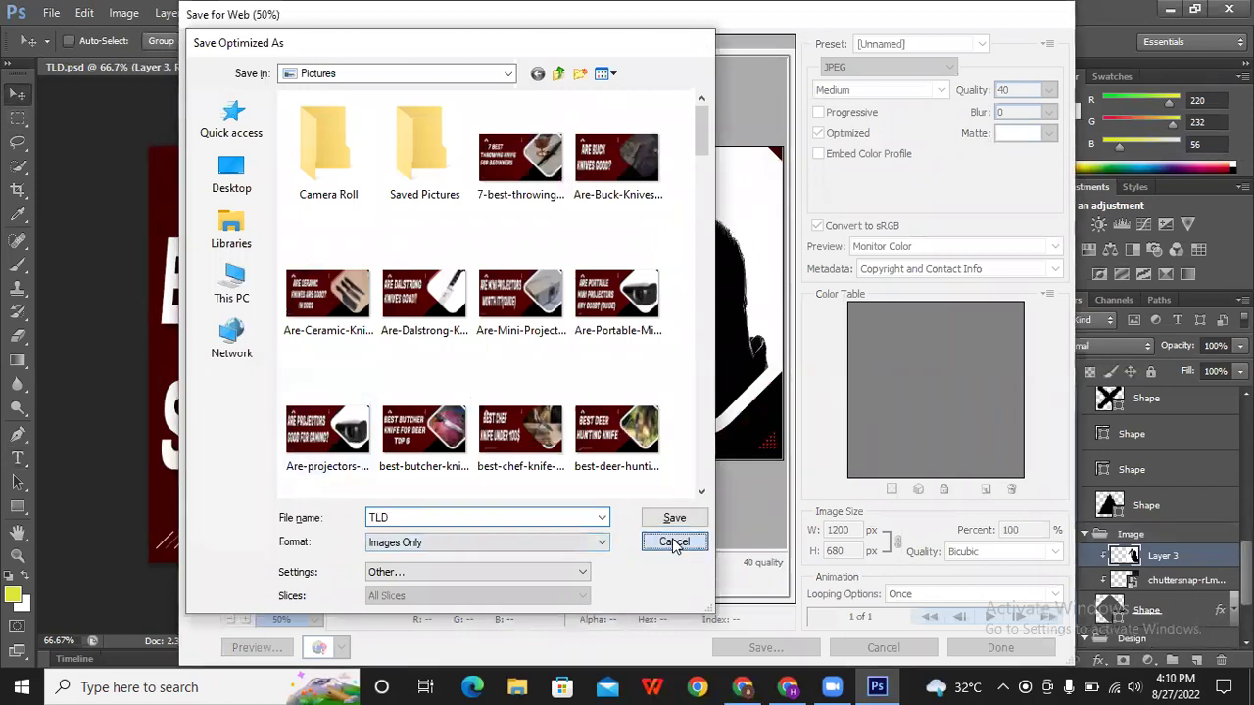
{"action": "left_click", "coordinate": [883, 648]}
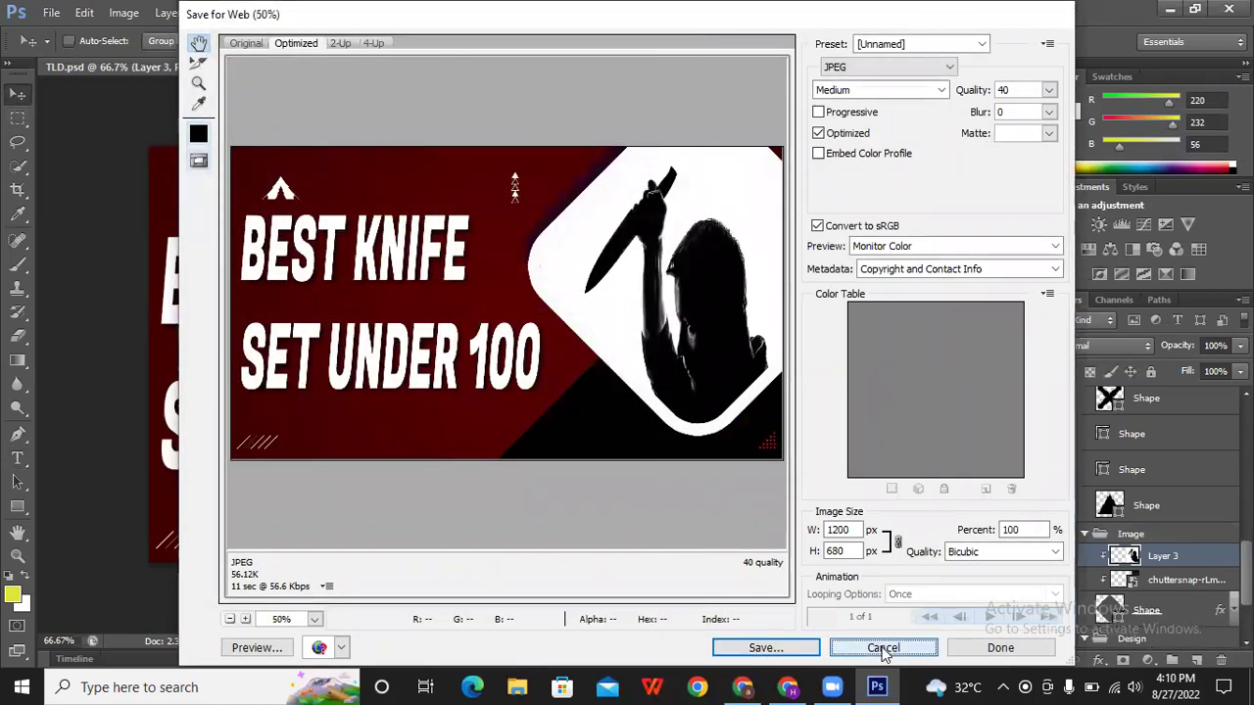